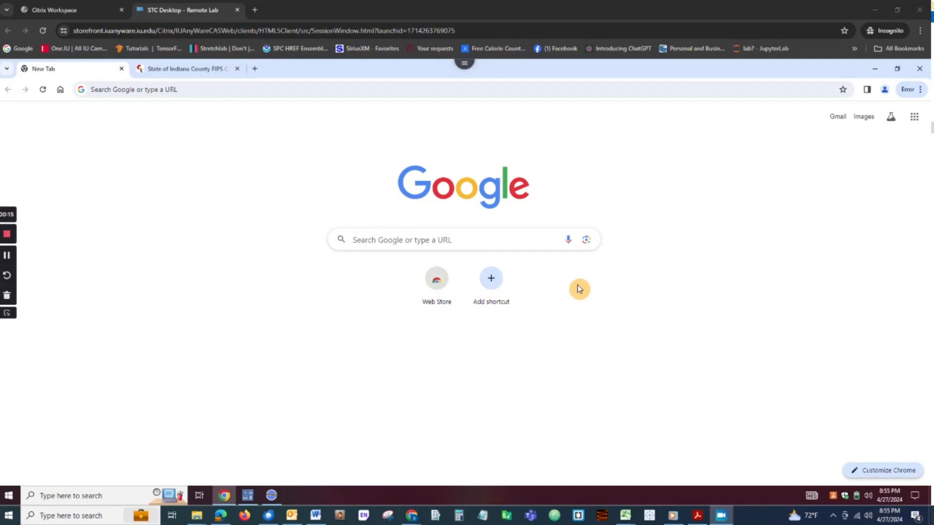
Search Google for "TIGER FILES" and open the Census Bureau's TIGER/Line Shapefiles page
{"action": "left_click", "coordinate": [369, 240]}
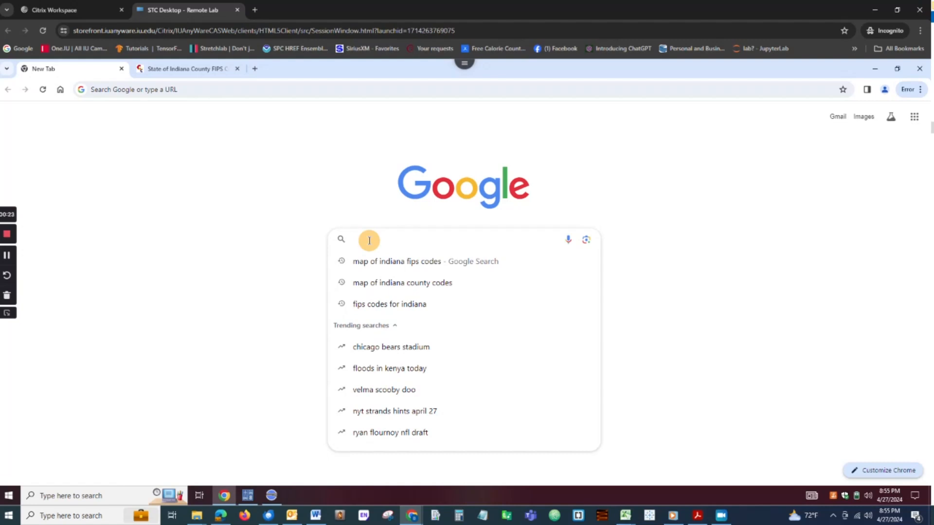
{"action": "type", "text": "TIGER"}
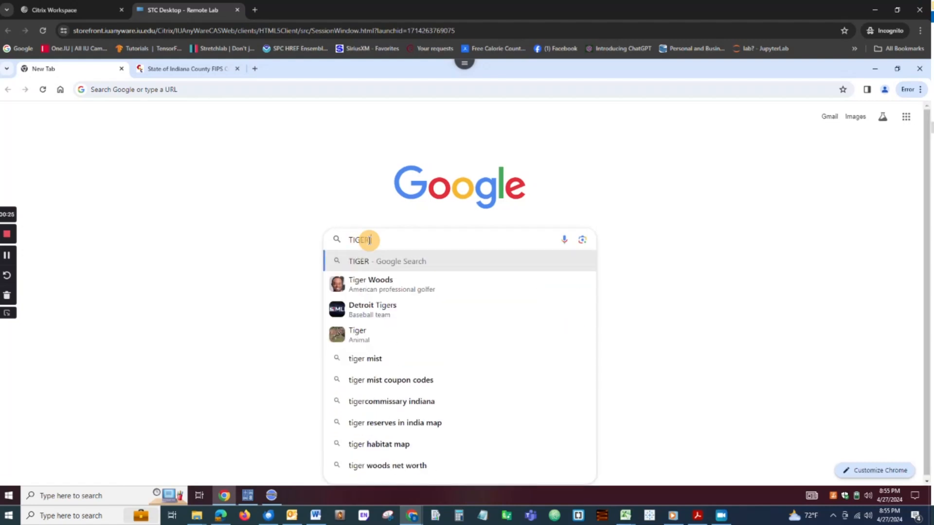
{"action": "type", "text": " FILES"}
{"action": "key", "text": "Return"}
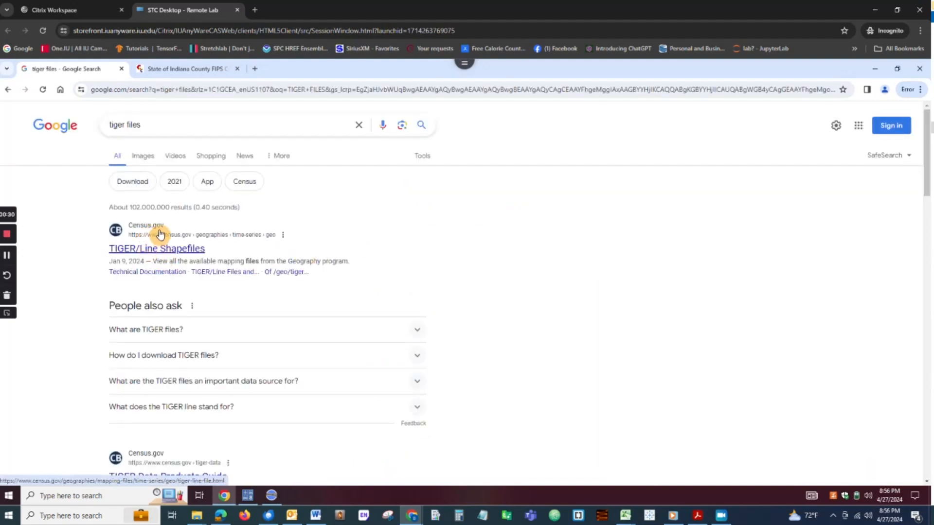
{"action": "left_click", "coordinate": [168, 250]}
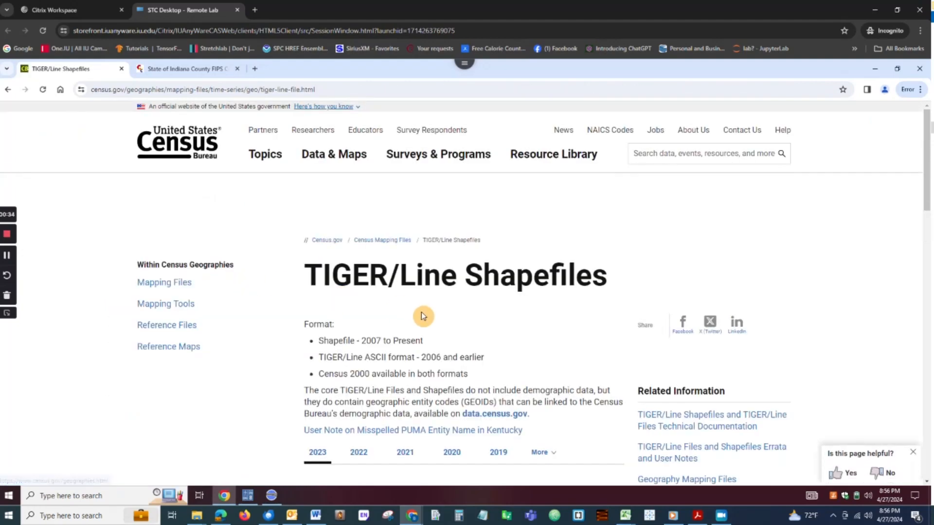
Choose the 2006 TIGER/Line release and open the Indiana (IN) folder in its FTP archive
{"action": "scroll", "coordinate": [421, 315], "scroll_direction": "down", "scroll_amount": 3}
{"action": "left_click", "coordinate": [553, 313]}
{"action": "scroll", "coordinate": [547, 343], "scroll_direction": "down", "scroll_amount": 4}
{"action": "scroll", "coordinate": [547, 348], "scroll_direction": "down", "scroll_amount": 1}
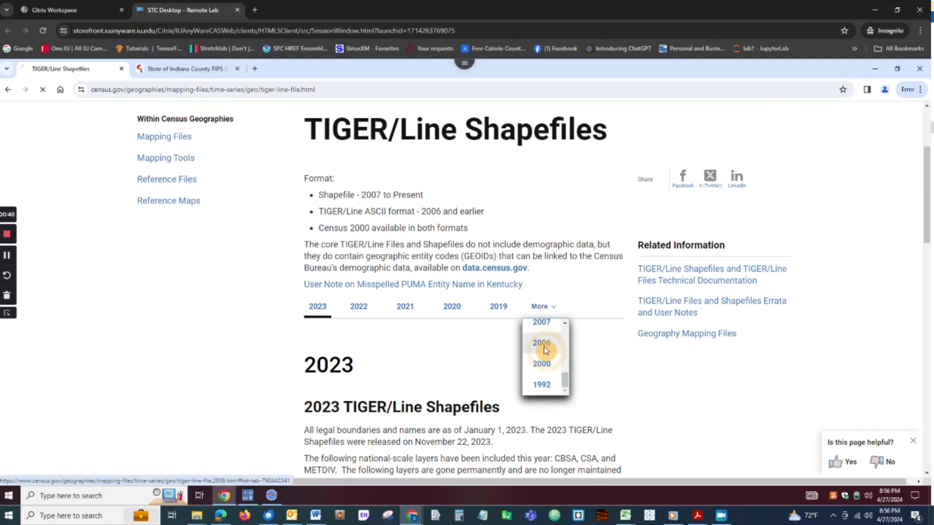
{"action": "left_click", "coordinate": [543, 345]}
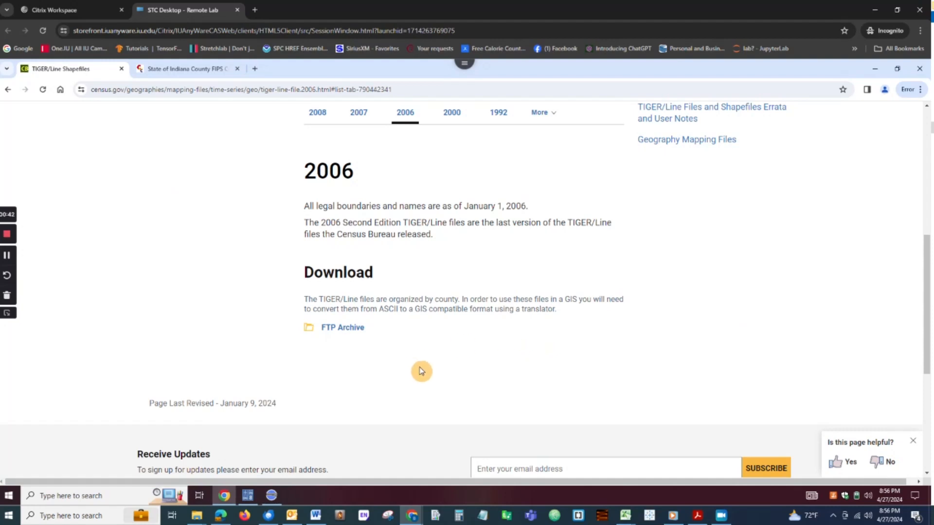
{"action": "left_click", "coordinate": [346, 335]}
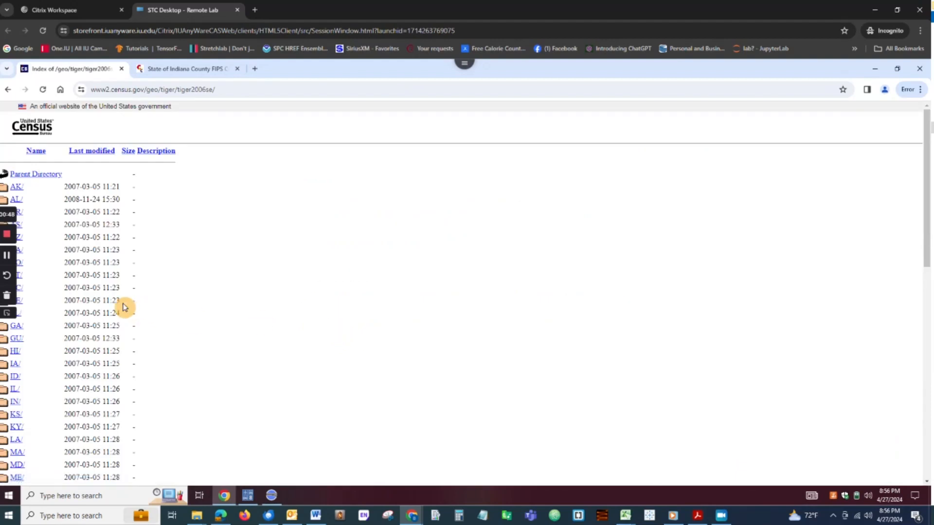
{"action": "left_click", "coordinate": [20, 407]}
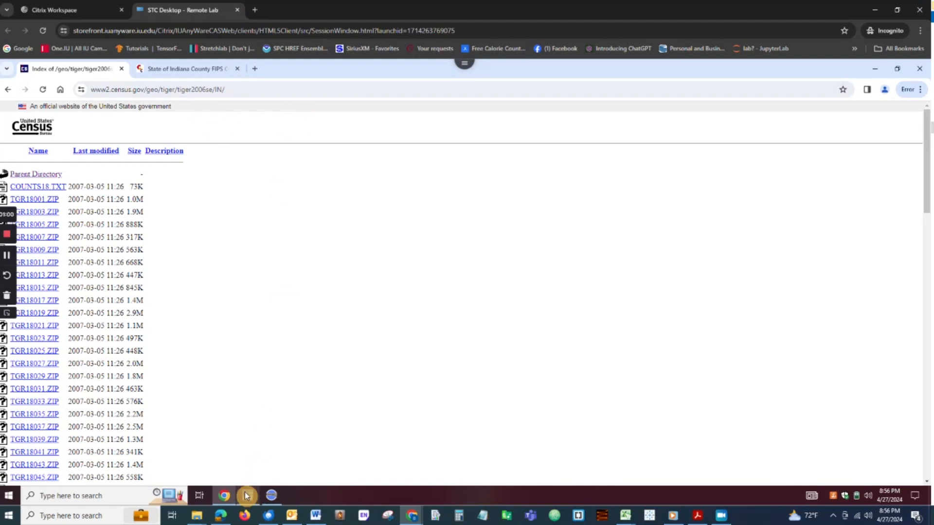
Dismiss the advertisement on the Indiana county FIPS code page and look up Hamilton County's code on the map
{"action": "mouse_move", "coordinate": [232, 496]}
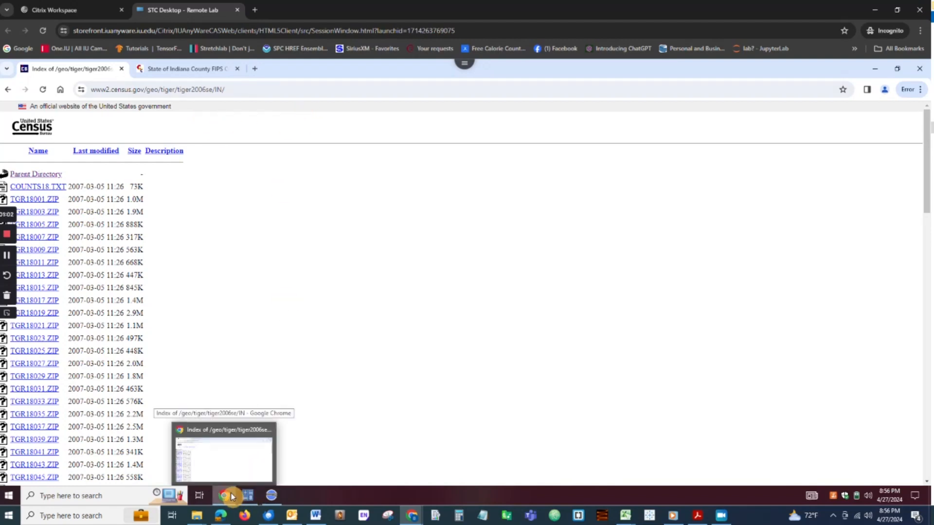
{"action": "left_click", "coordinate": [211, 69]}
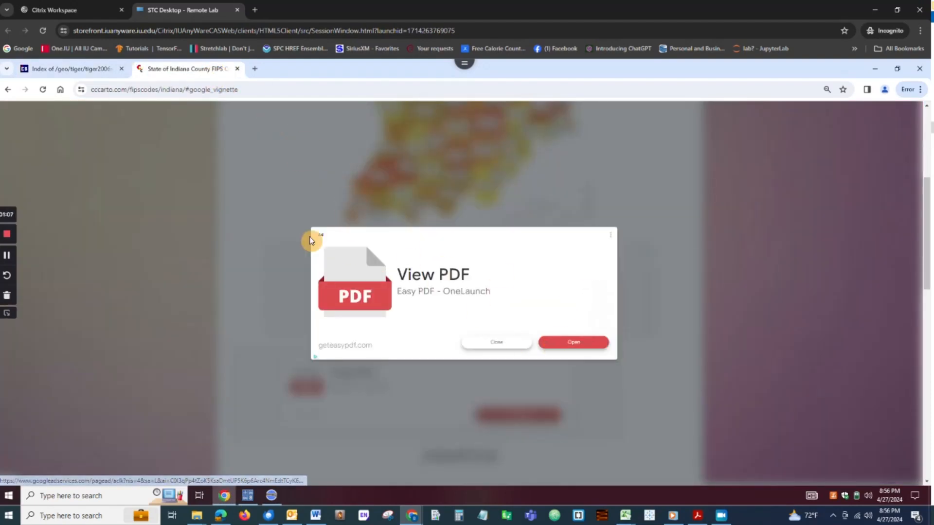
{"action": "left_click", "coordinate": [495, 345]}
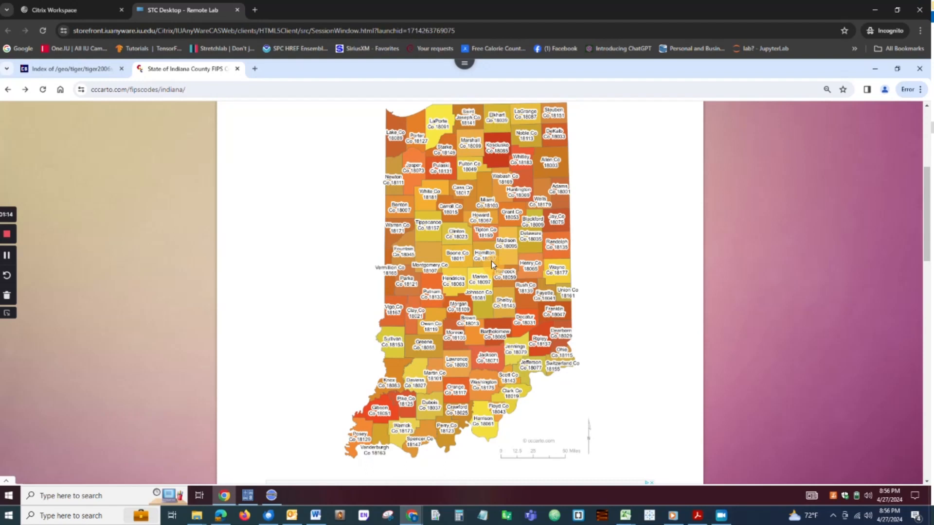
Return to the Census listing of Indiana files and download TGR18057.ZIP
{"action": "left_click", "coordinate": [94, 73]}
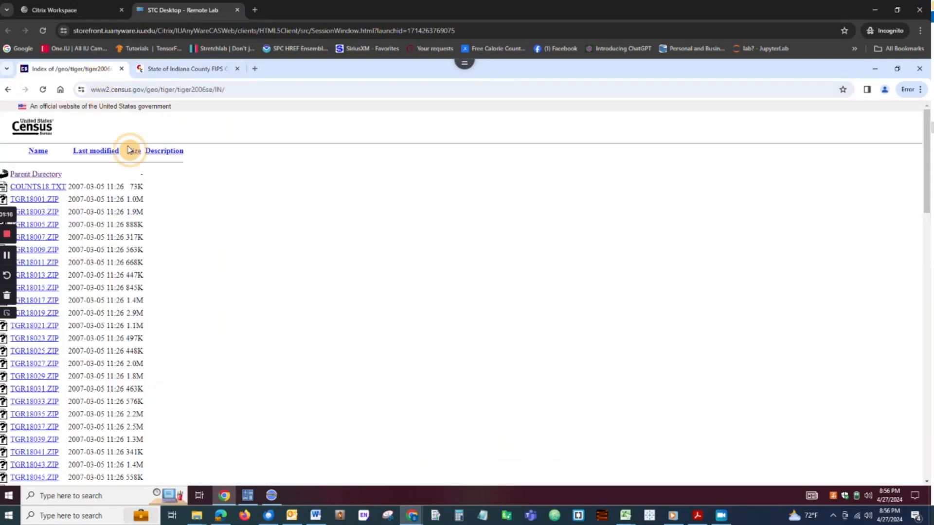
{"action": "scroll", "coordinate": [129, 335], "scroll_direction": "down", "scroll_amount": 5}
{"action": "scroll", "coordinate": [107, 375], "scroll_direction": "down", "scroll_amount": 5}
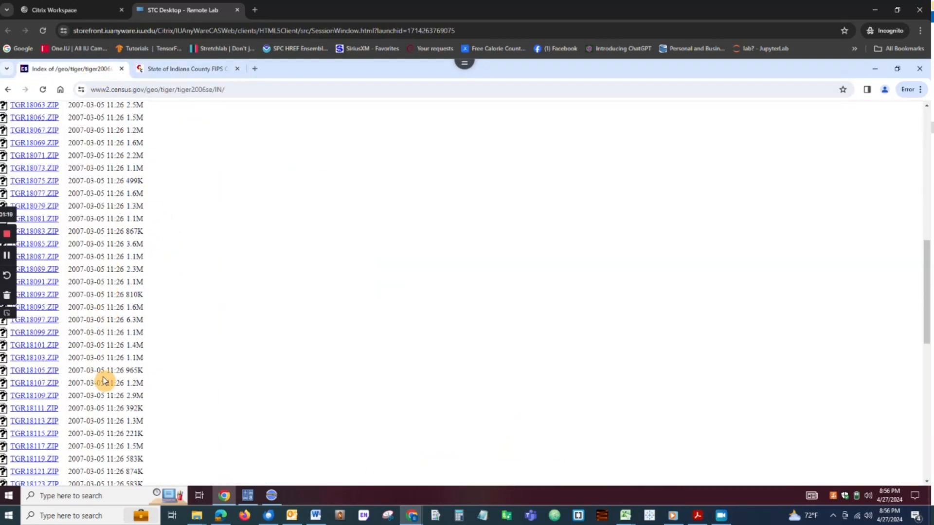
{"action": "scroll", "coordinate": [54, 344], "scroll_direction": "up", "scroll_amount": 1}
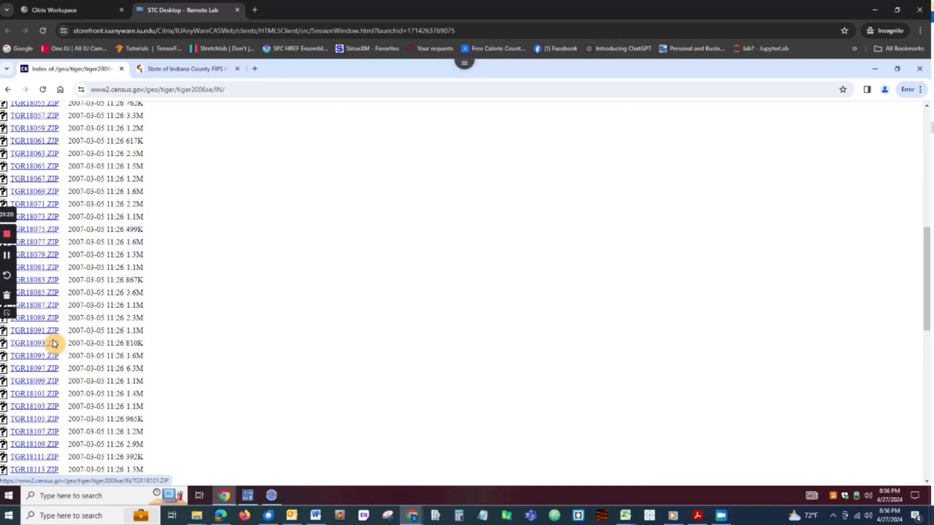
{"action": "scroll", "coordinate": [49, 312], "scroll_direction": "up", "scroll_amount": 1}
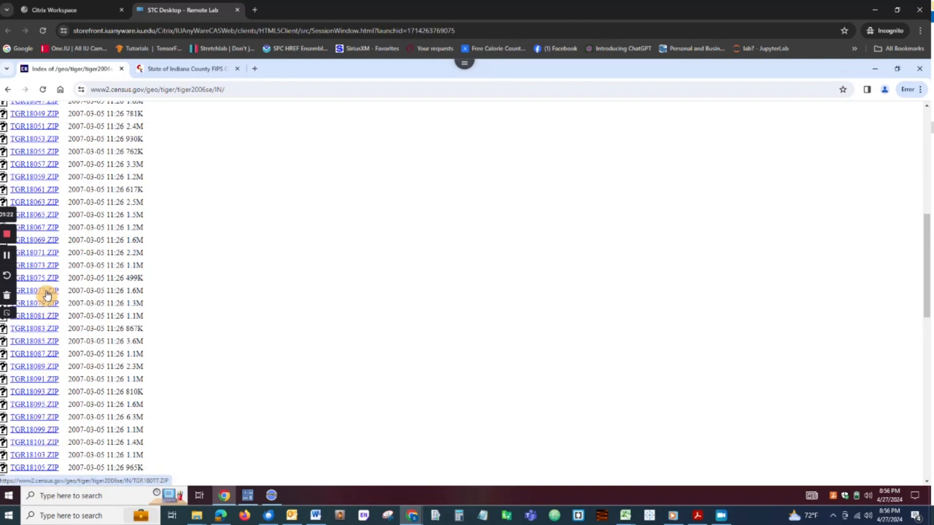
{"action": "left_click", "coordinate": [41, 168]}
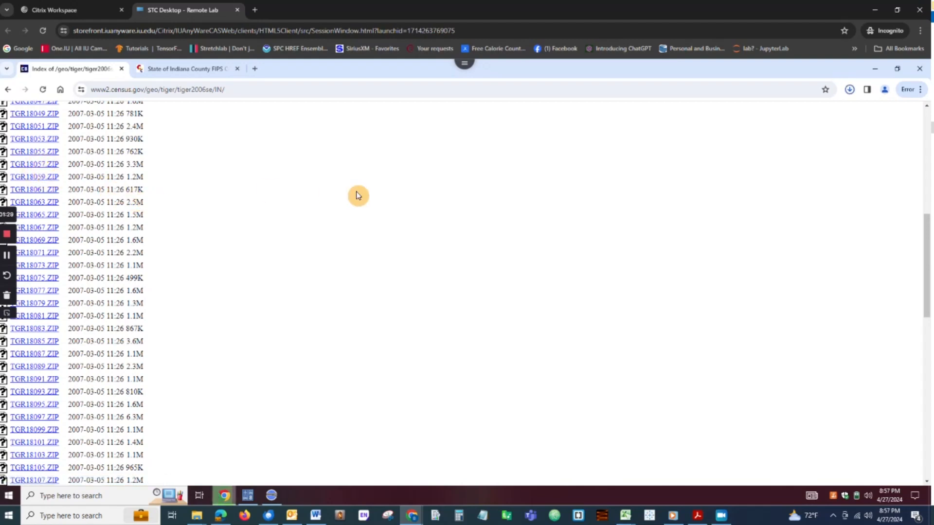
Show the downloaded TGR18057.ZIP in its folder and maximize the file window
{"action": "left_click", "coordinate": [849, 90]}
{"action": "mouse_move", "coordinate": [815, 146]}
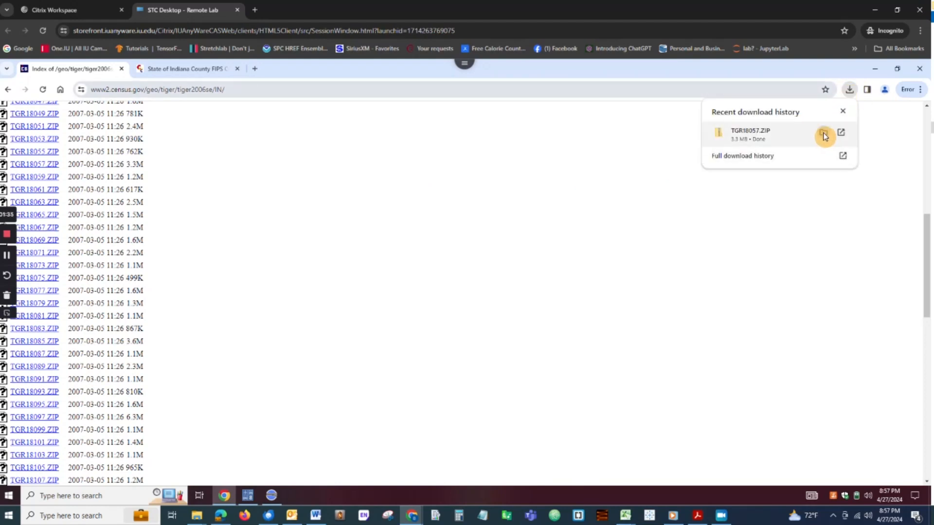
{"action": "left_click", "coordinate": [822, 134]}
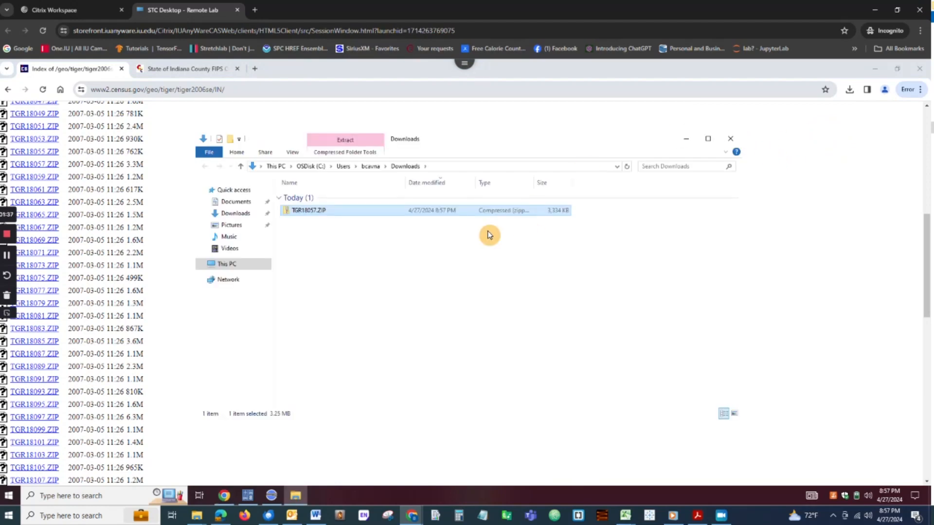
{"action": "left_click", "coordinate": [706, 140]}
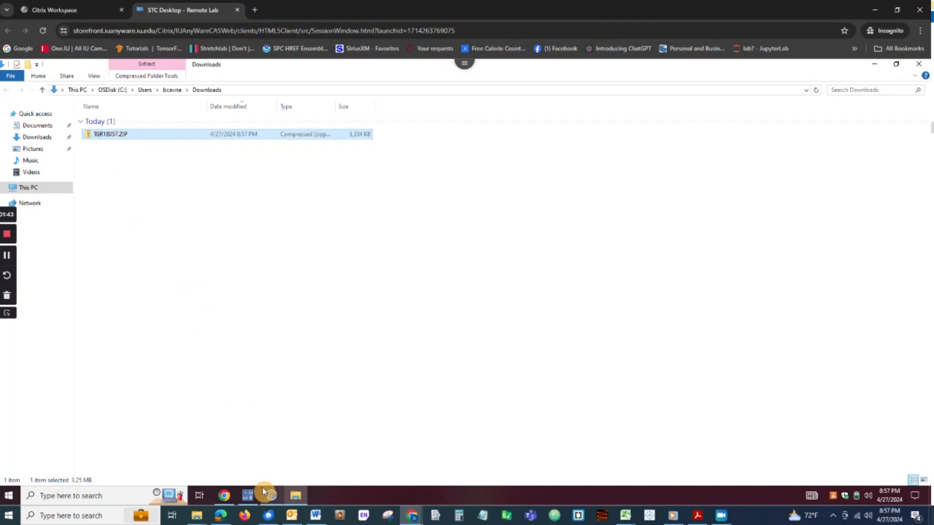
Switch to TransCAD and open TGR18057.ZIP from the Downloads folder as a TIGER/Line file
{"action": "mouse_move", "coordinate": [248, 504]}
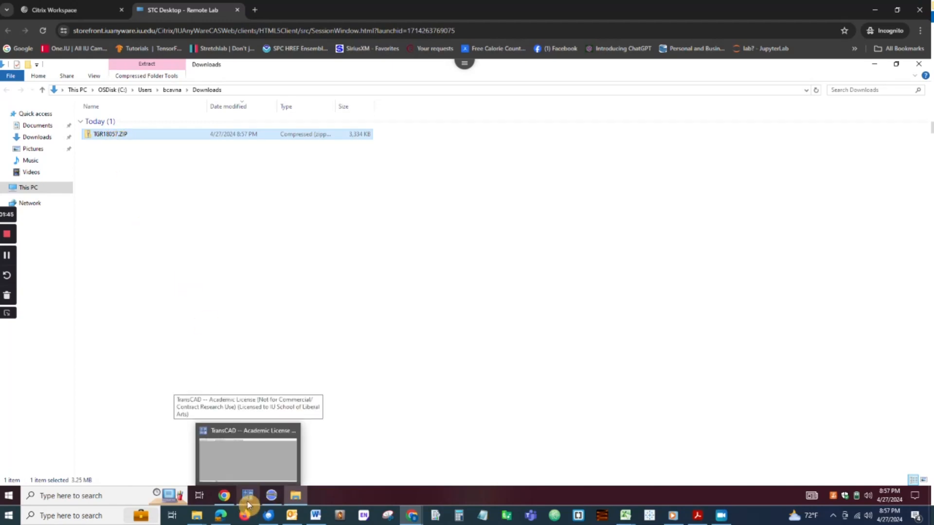
{"action": "left_click", "coordinate": [238, 459]}
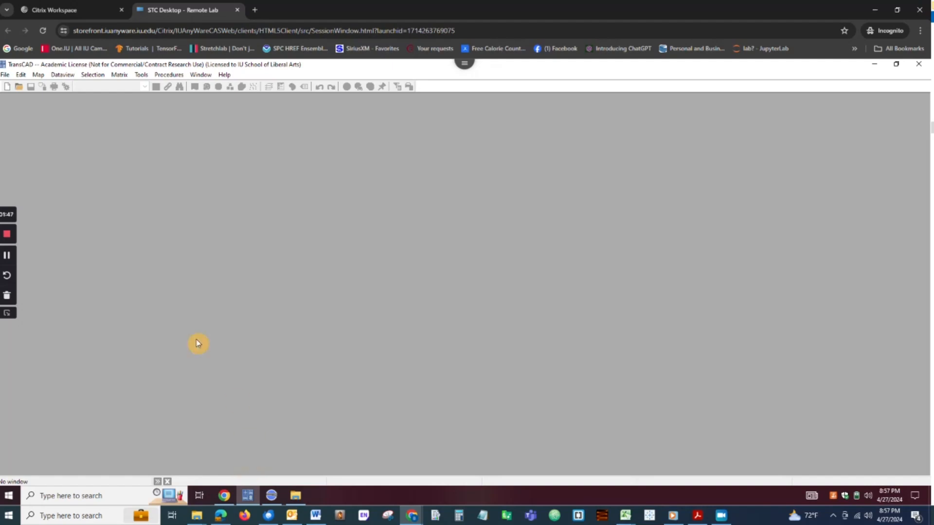
{"action": "left_click", "coordinate": [19, 89]}
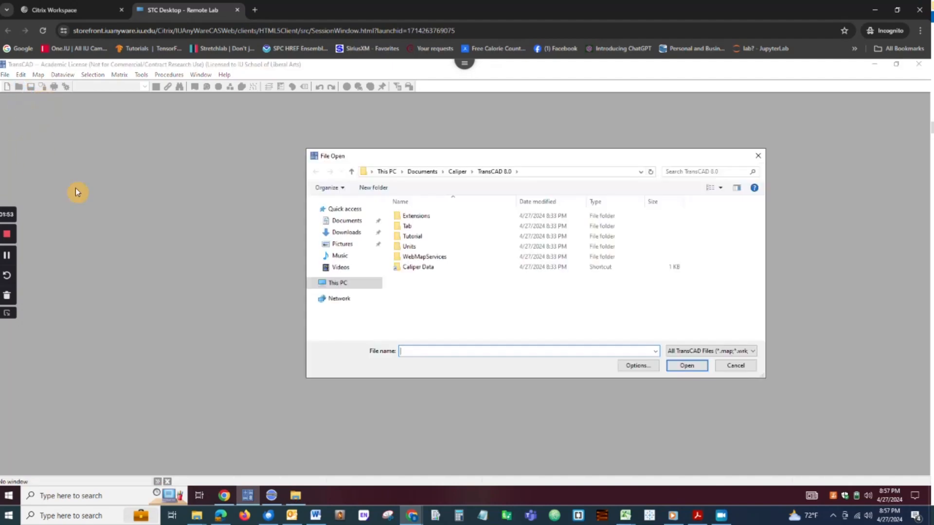
{"action": "left_click", "coordinate": [354, 233]}
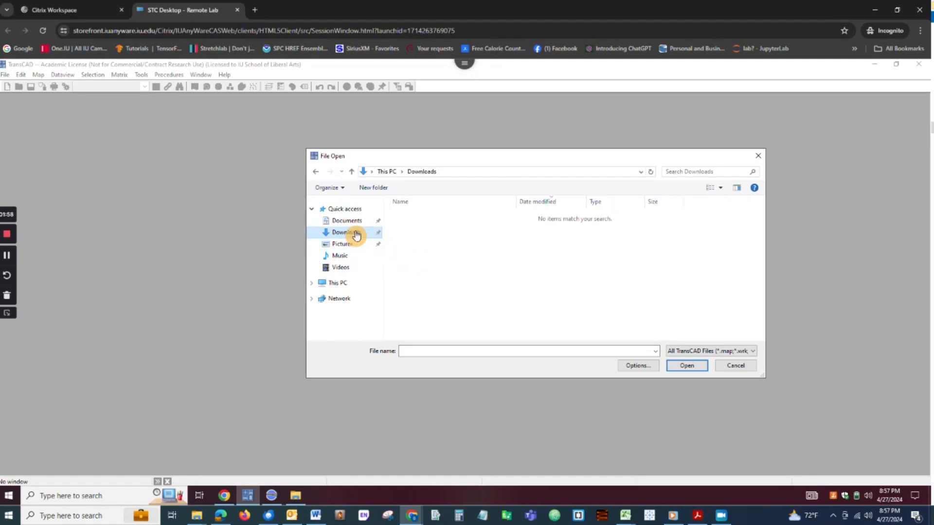
{"action": "left_click", "coordinate": [752, 352]}
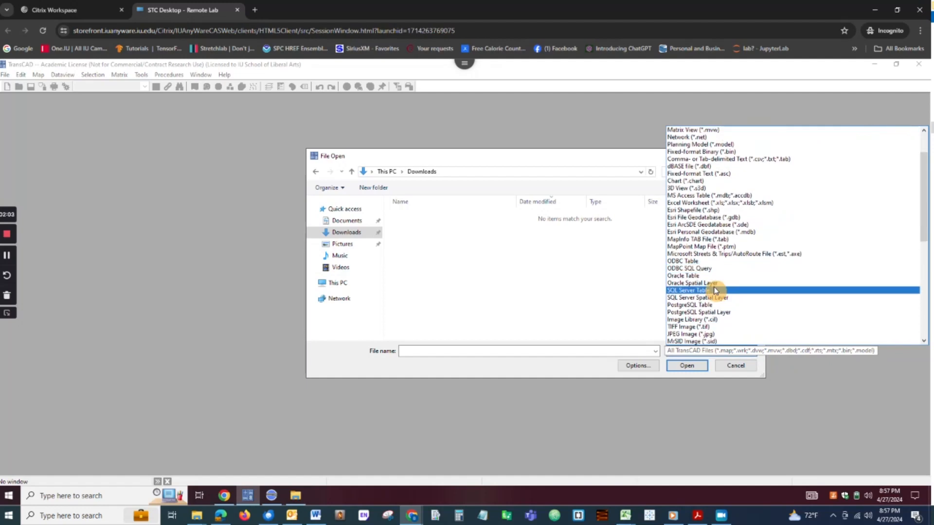
{"action": "scroll", "coordinate": [714, 290], "scroll_direction": "down", "scroll_amount": 3}
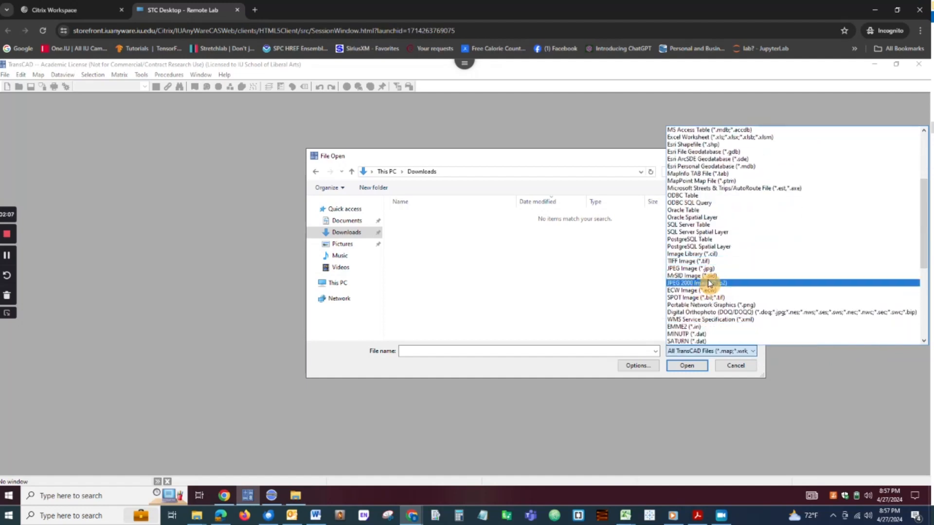
{"action": "scroll", "coordinate": [709, 283], "scroll_direction": "down", "scroll_amount": 3}
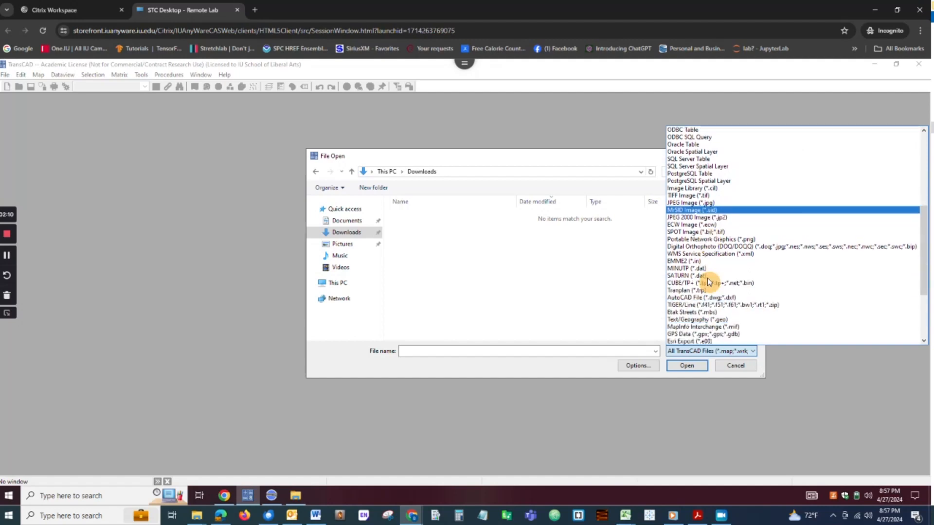
{"action": "left_click", "coordinate": [708, 305]}
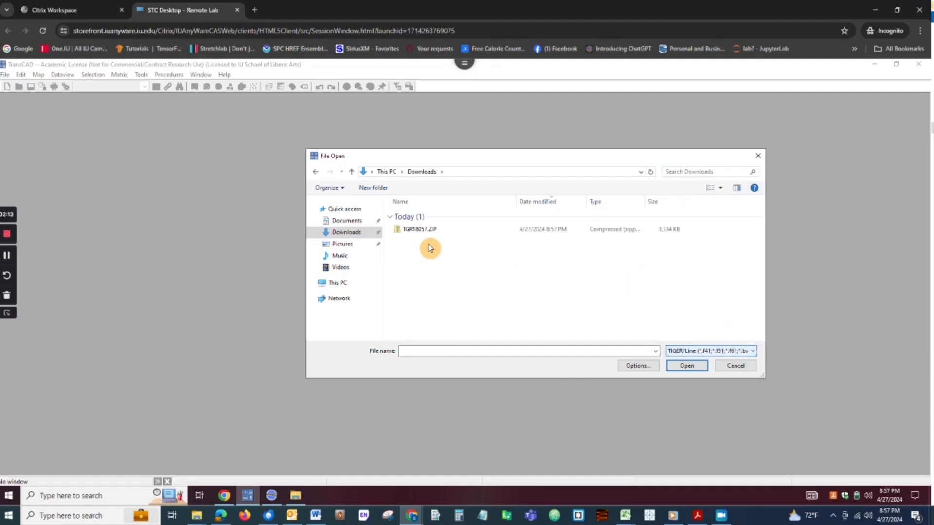
{"action": "double_click", "coordinate": [413, 231]}
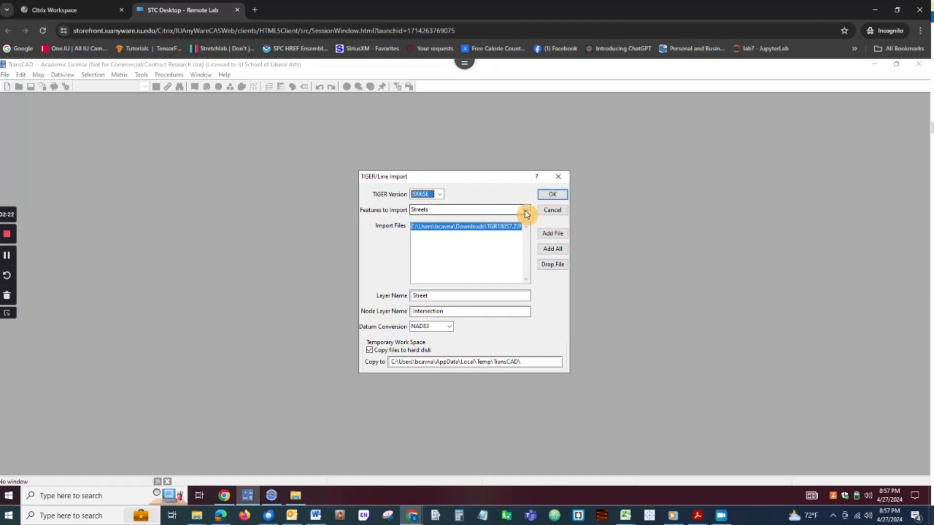
Import the Streets features with the default TIGER/Line settings and save them as geographic file "My Starting Data" in Downloads
{"action": "left_click", "coordinate": [554, 196]}
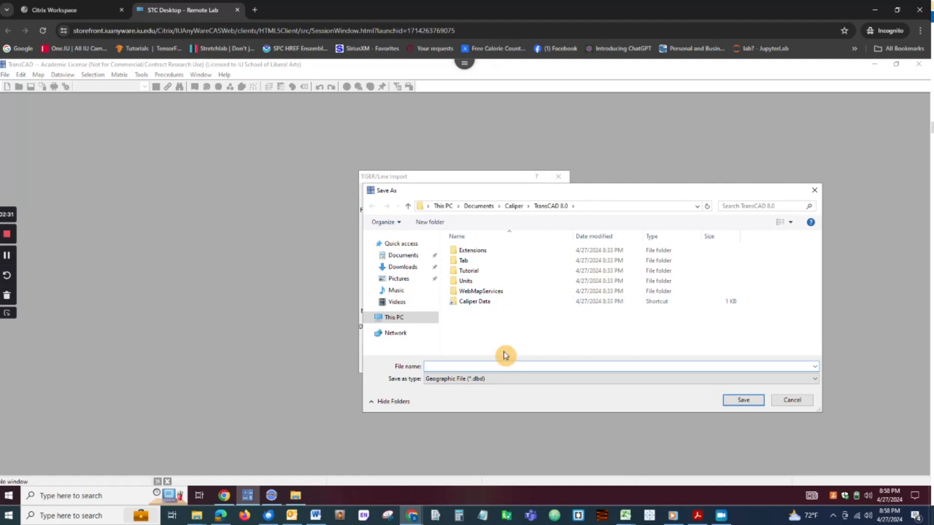
{"action": "left_click", "coordinate": [393, 268]}
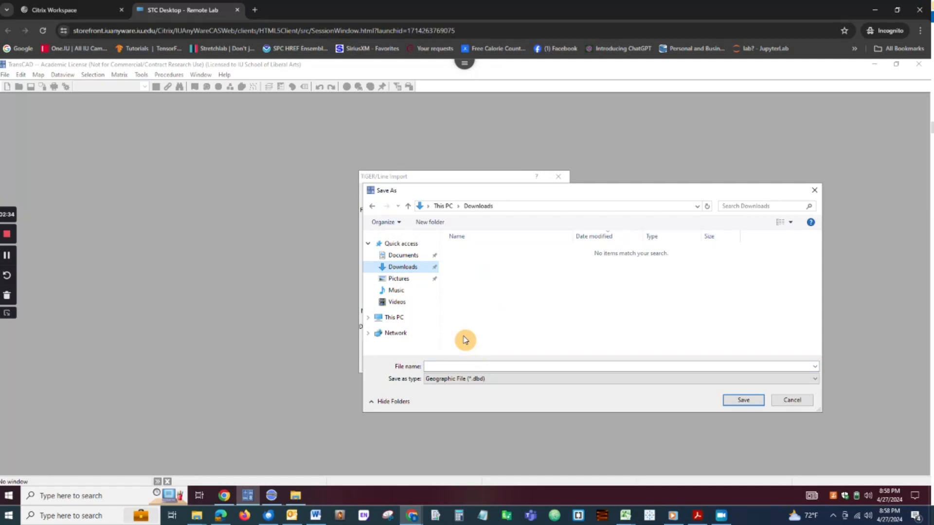
{"action": "left_click", "coordinate": [453, 367]}
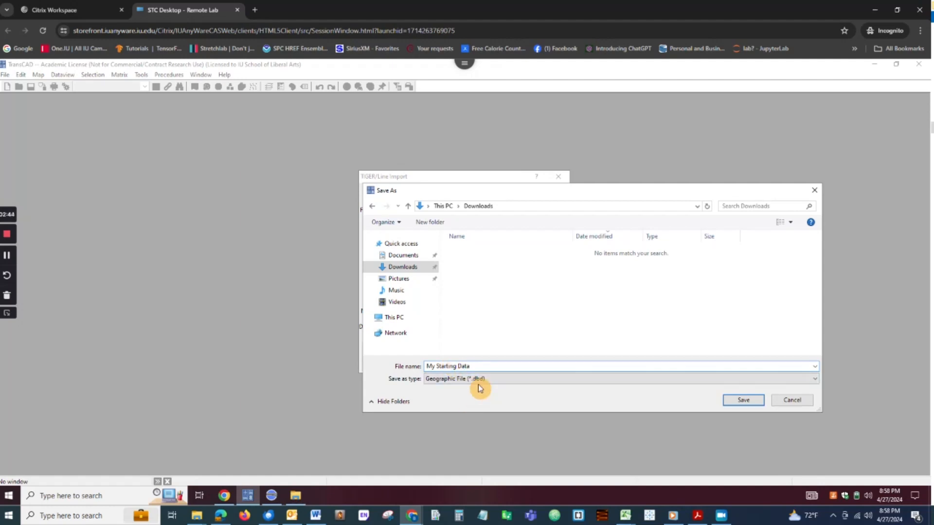
{"action": "left_click", "coordinate": [742, 407]}
{"action": "left_click", "coordinate": [745, 401]}
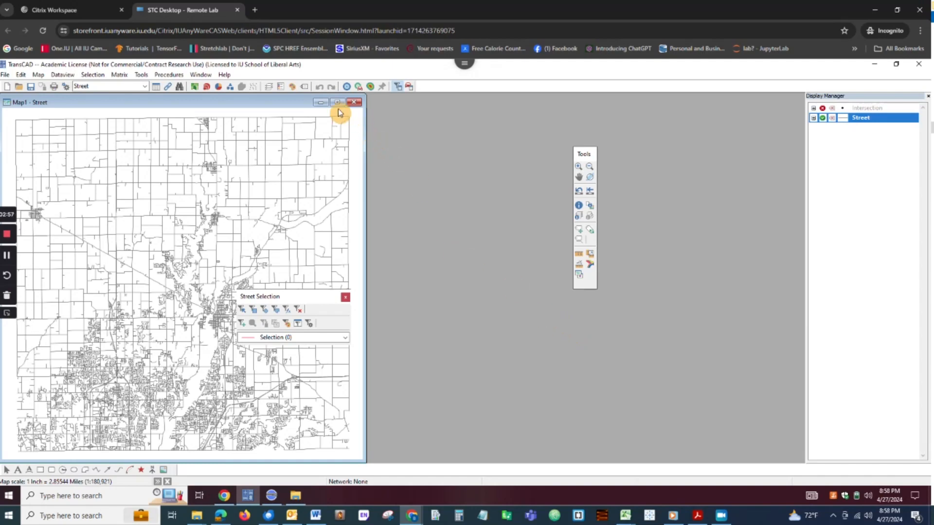
Maximize the street map window and move the Street Selection toolbox off the road network
{"action": "left_click", "coordinate": [337, 103]}
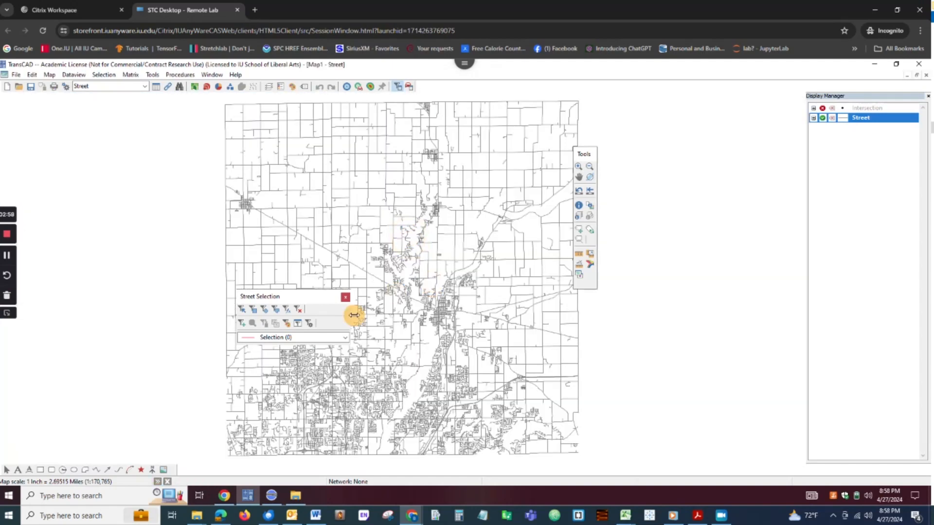
{"action": "left_click_drag", "start_coordinate": [300, 305], "coordinate": [77, 345]}
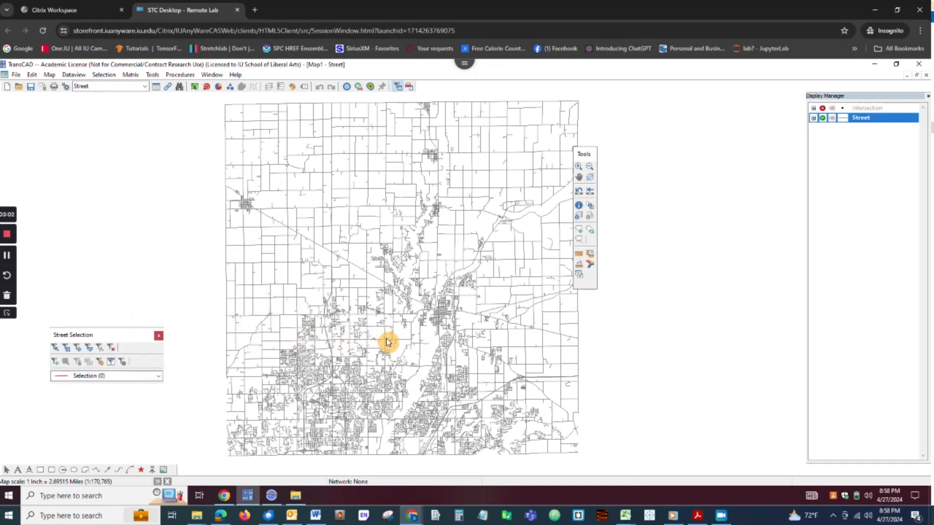
{"action": "scroll", "coordinate": [371, 358], "scroll_direction": "up", "scroll_amount": 2}
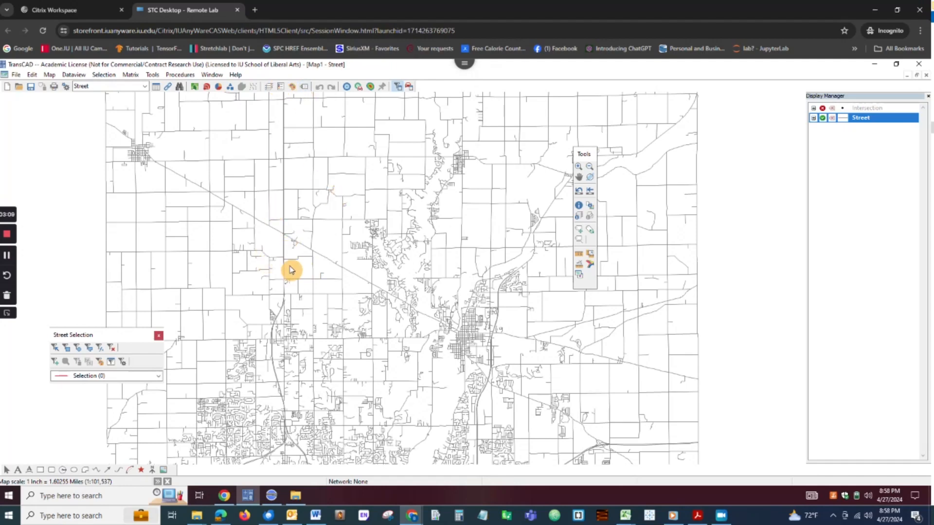
Move the Street Selection and Tools toolboxes clear of the dense road network in the southern part of the county
{"action": "left_click_drag", "start_coordinate": [119, 336], "coordinate": [657, 306]}
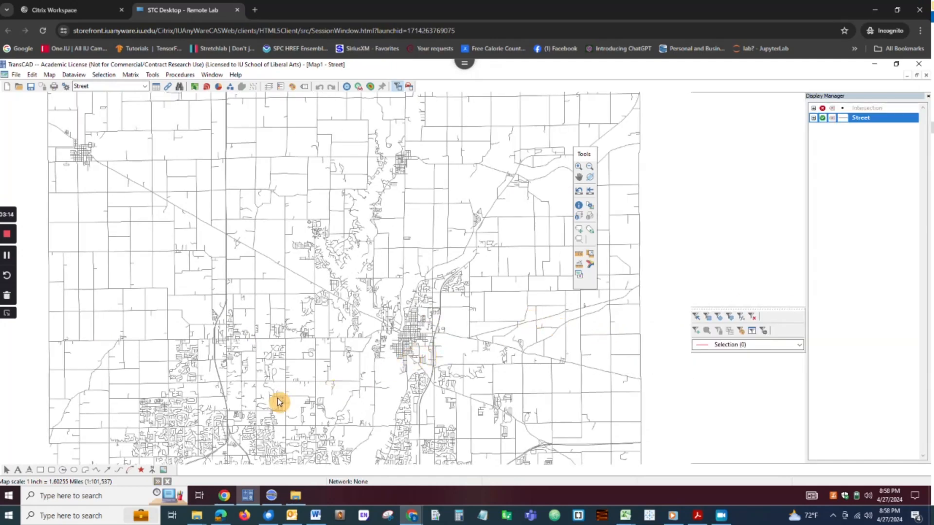
{"action": "left_click", "coordinate": [579, 176]}
{"action": "left_click_drag", "start_coordinate": [283, 382], "coordinate": [396, 282]}
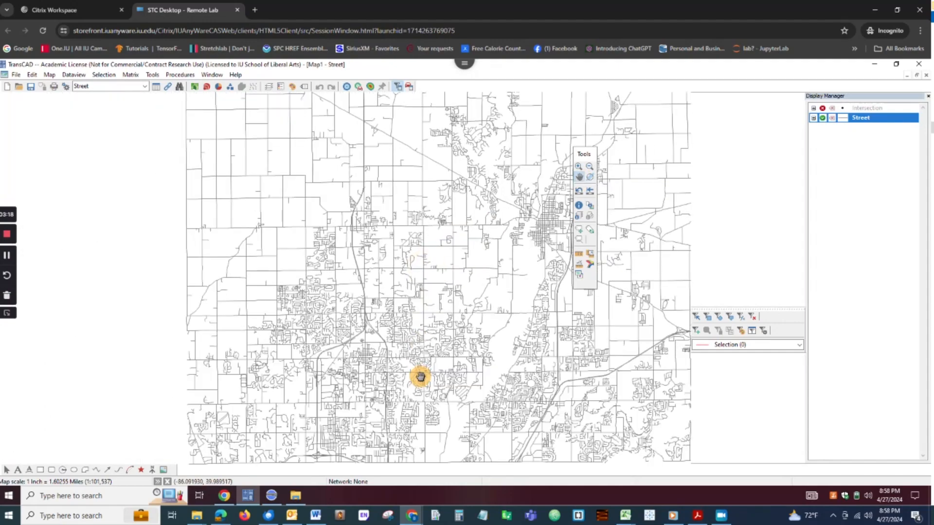
{"action": "left_click_drag", "start_coordinate": [409, 389], "coordinate": [419, 298]}
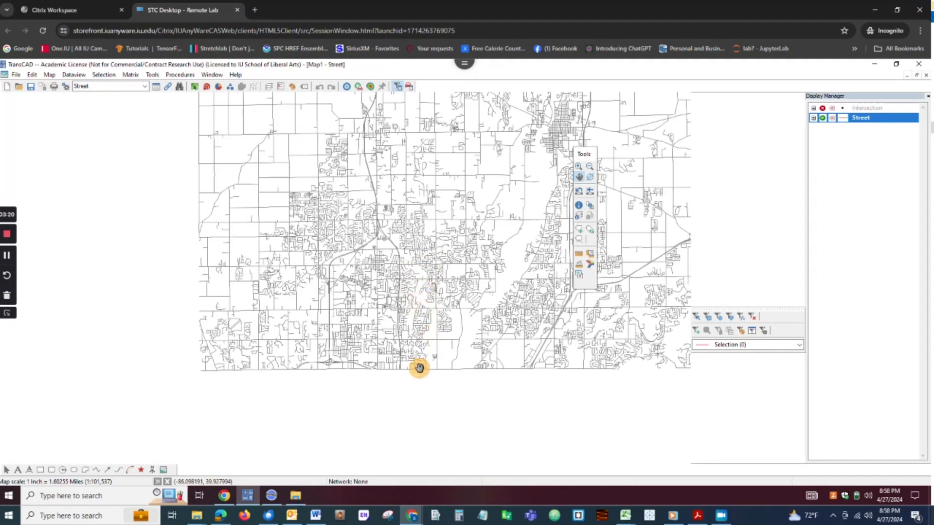
{"action": "scroll", "coordinate": [407, 353], "scroll_direction": "up", "scroll_amount": 3}
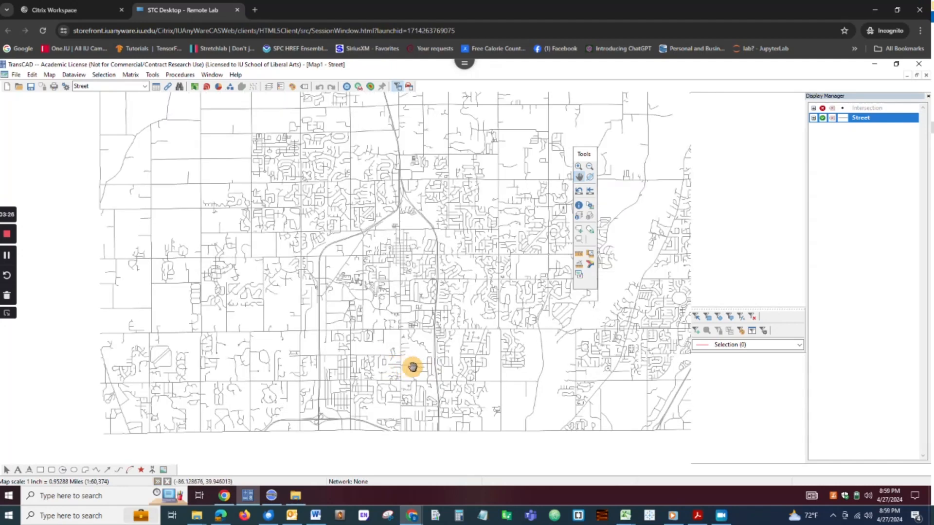
{"action": "left_click_drag", "start_coordinate": [369, 362], "coordinate": [396, 359]}
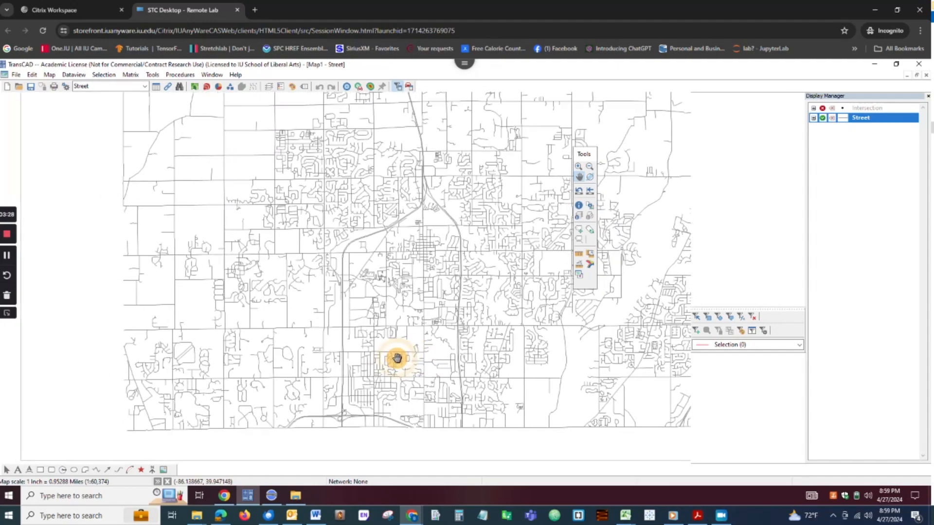
{"action": "scroll", "coordinate": [398, 361], "scroll_direction": "up", "scroll_amount": 2}
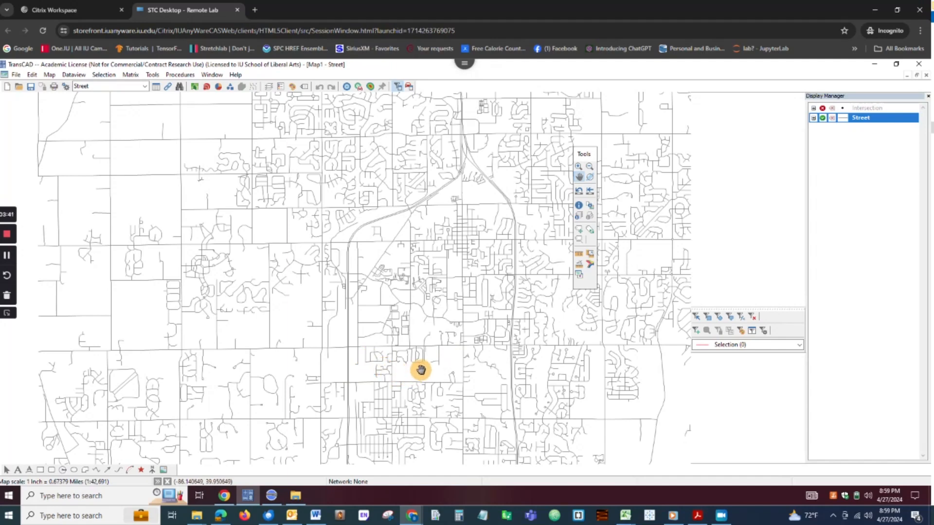
{"action": "left_click_drag", "start_coordinate": [582, 161], "coordinate": [657, 178]}
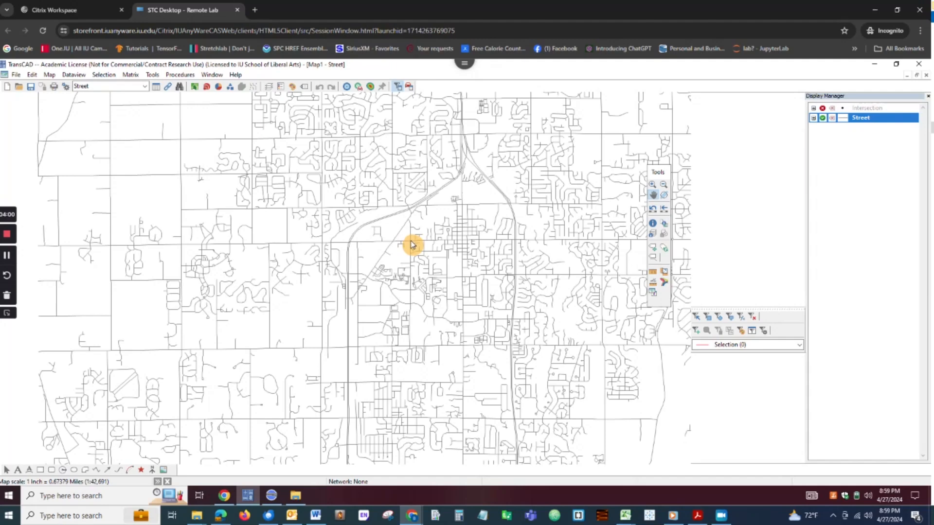
Show the Intersection layer on the street map
{"action": "left_click", "coordinate": [822, 109]}
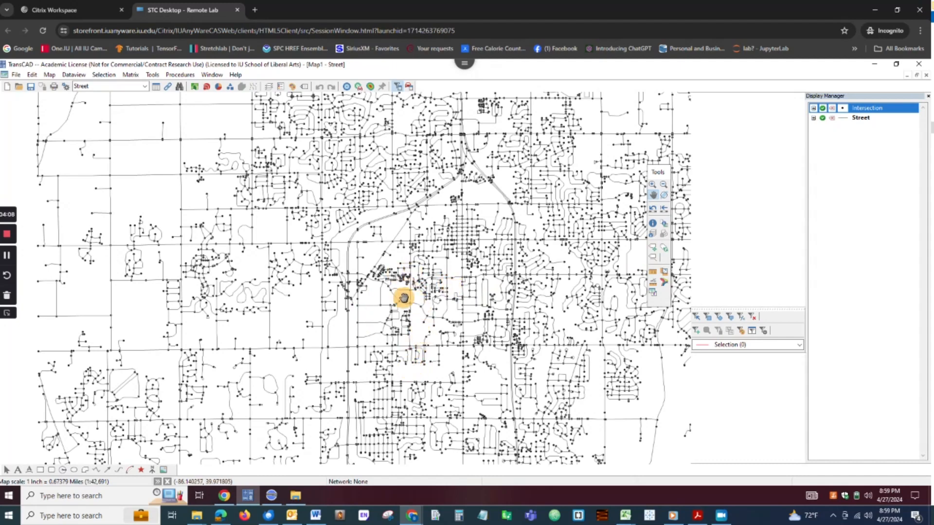
{"action": "mouse_move", "coordinate": [424, 313]}
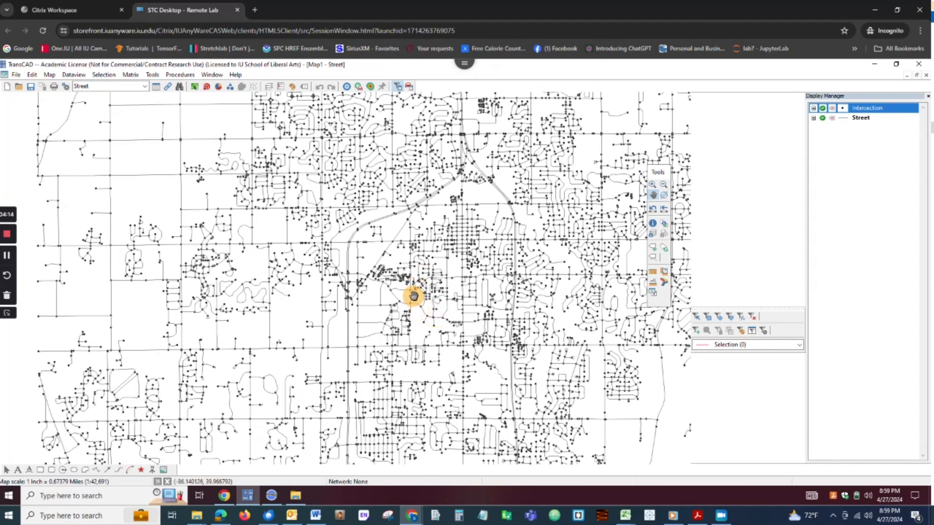
{"action": "mouse_move", "coordinate": [476, 257]}
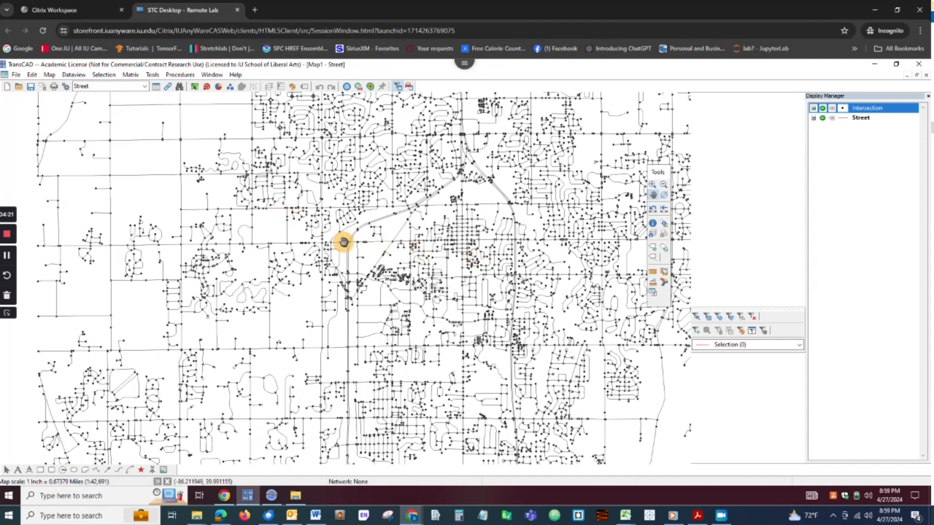
Select the Carmel-area streets with a rectangle enclosing the highway split and the road grid south of it
{"action": "left_click", "coordinate": [708, 318]}
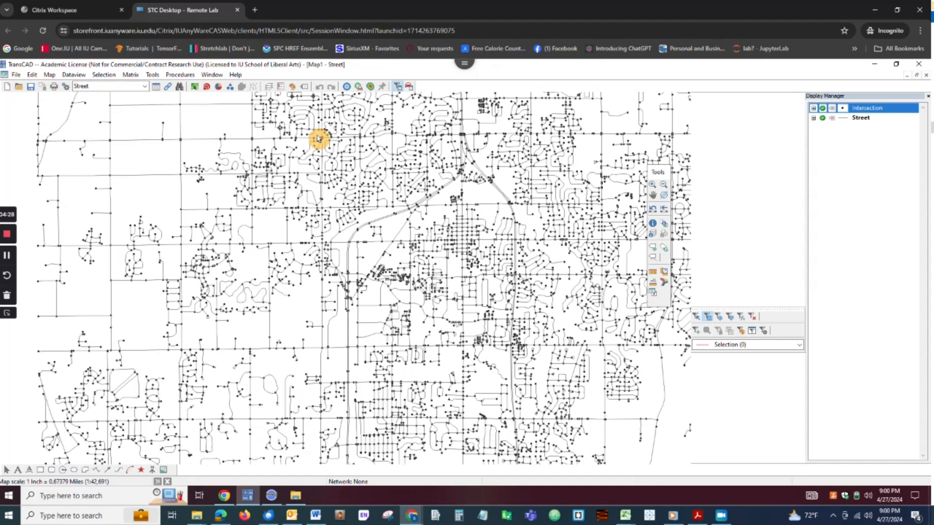
{"action": "left_click_drag", "start_coordinate": [318, 138], "coordinate": [523, 408]}
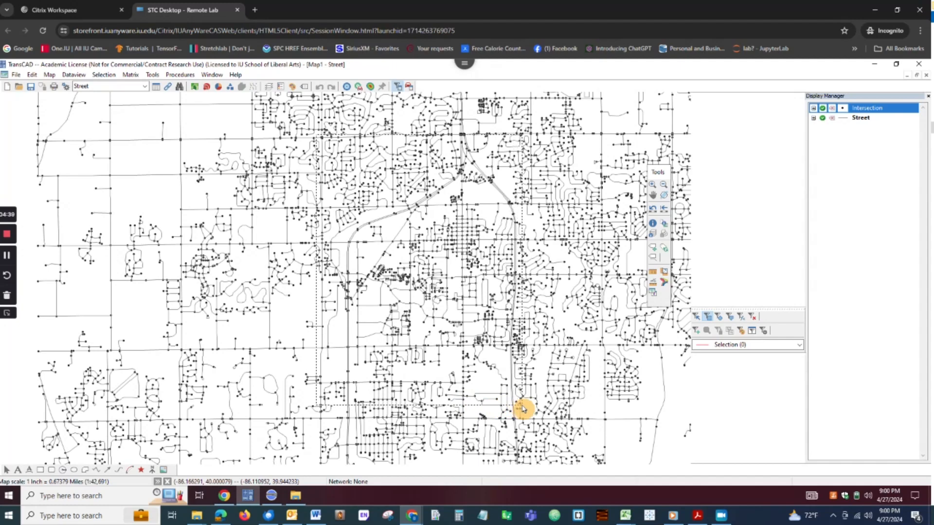
{"action": "left_click_drag", "start_coordinate": [523, 409], "coordinate": [522, 404]}
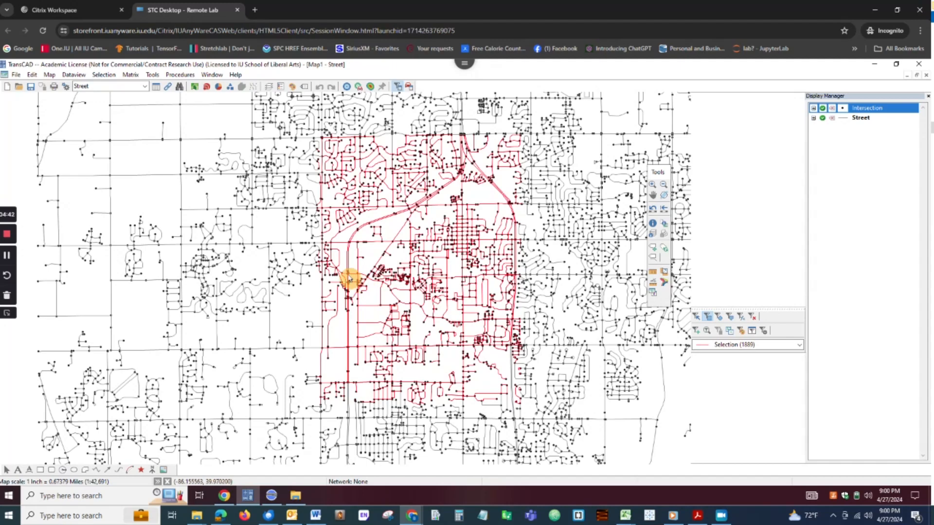
{"action": "mouse_move", "coordinate": [516, 292]}
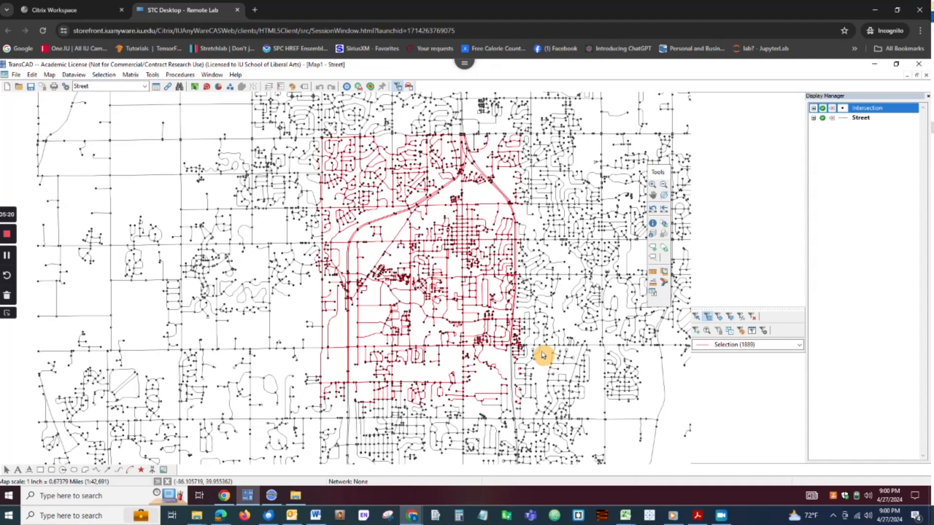
{"action": "left_click", "coordinate": [706, 332]}
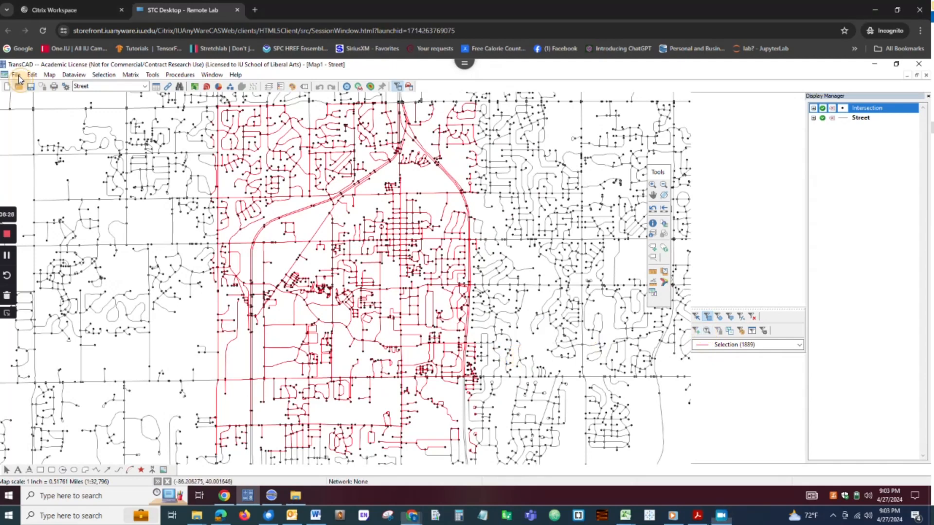
Open the geography export settings for the selected streets
{"action": "left_click", "coordinate": [19, 77]}
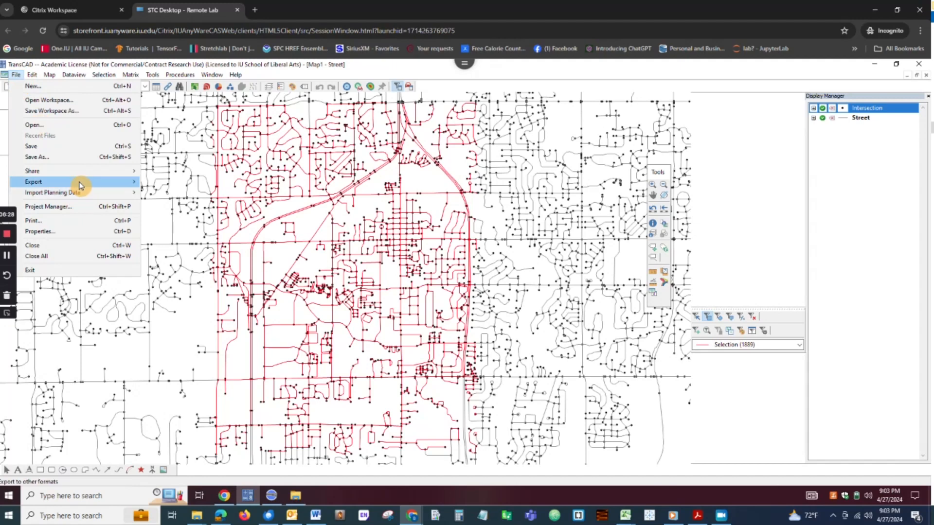
{"action": "mouse_move", "coordinate": [81, 185]}
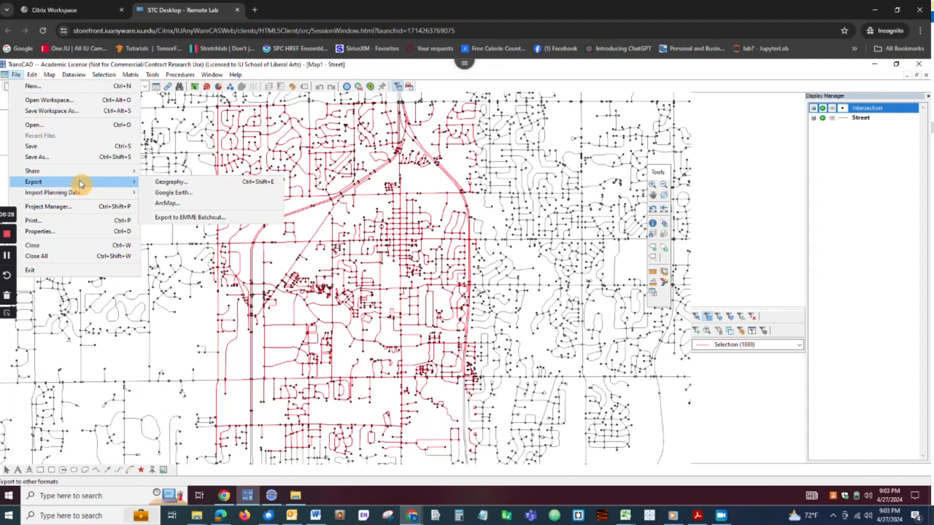
{"action": "left_click", "coordinate": [205, 188]}
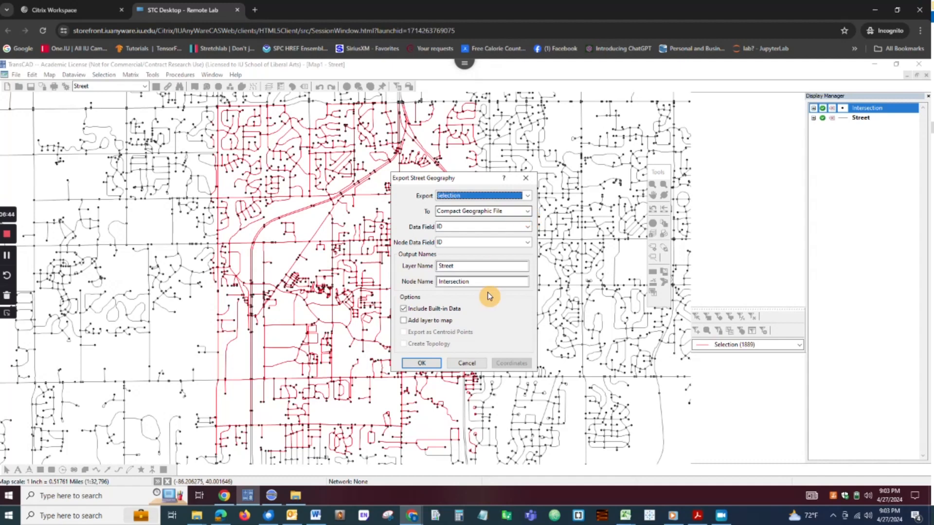
{"action": "left_click", "coordinate": [415, 368]}
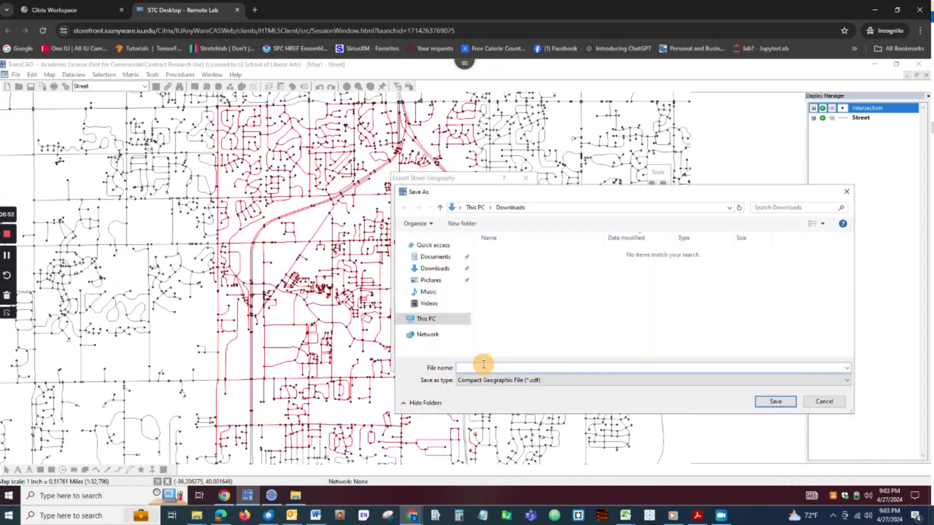
{"action": "type", "text": "My"}
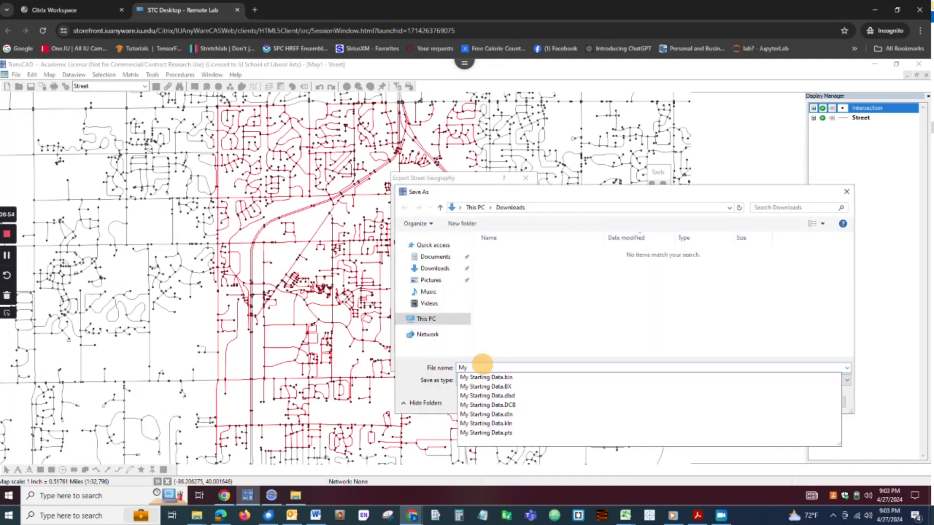
{"action": "type", "text": " Carmel Data"}
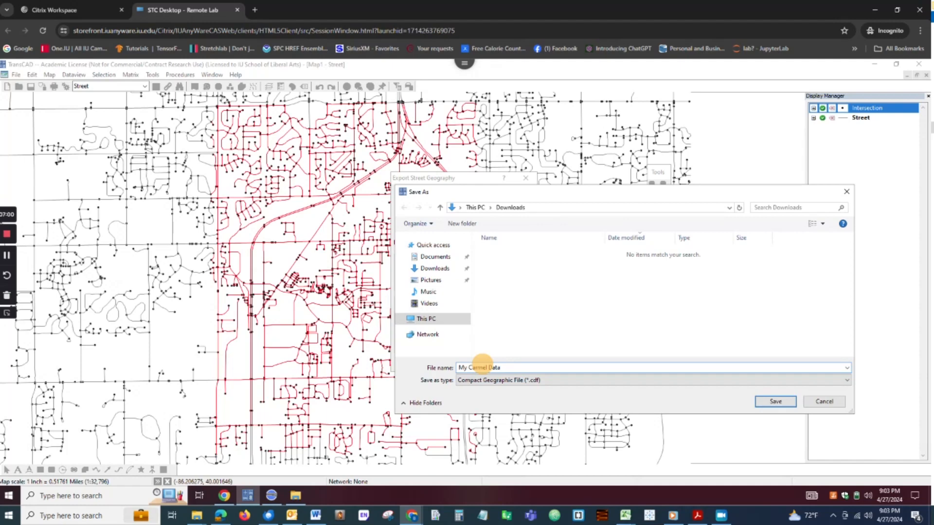
{"action": "left_click", "coordinate": [848, 383]}
{"action": "left_click", "coordinate": [847, 382]}
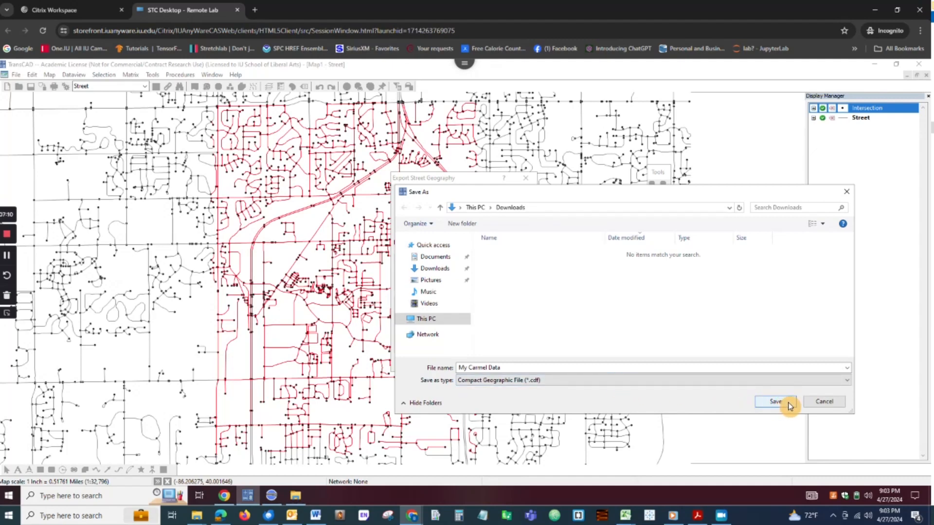
{"action": "left_click", "coordinate": [830, 406]}
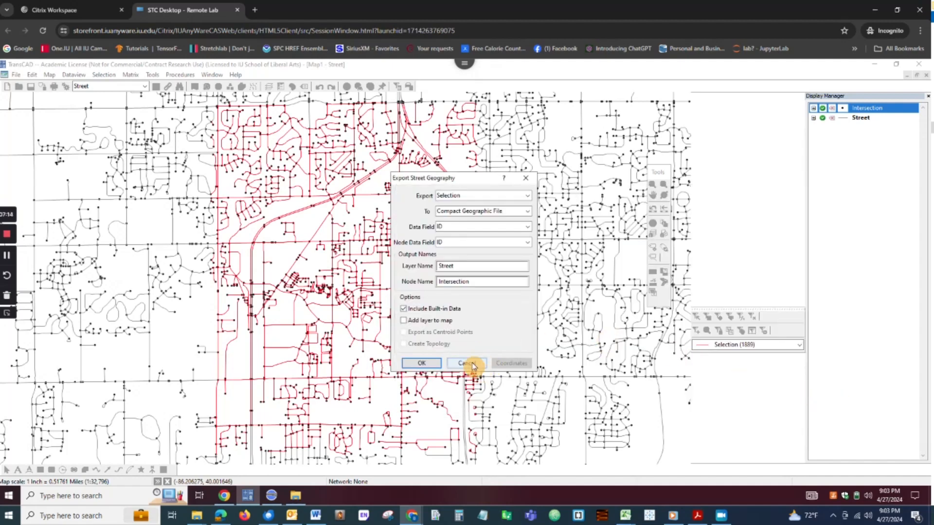
Export the selected streets as a Standard Geographic File named "Carmel Data" in Downloads, with the layer added to the map
{"action": "left_click", "coordinate": [403, 320]}
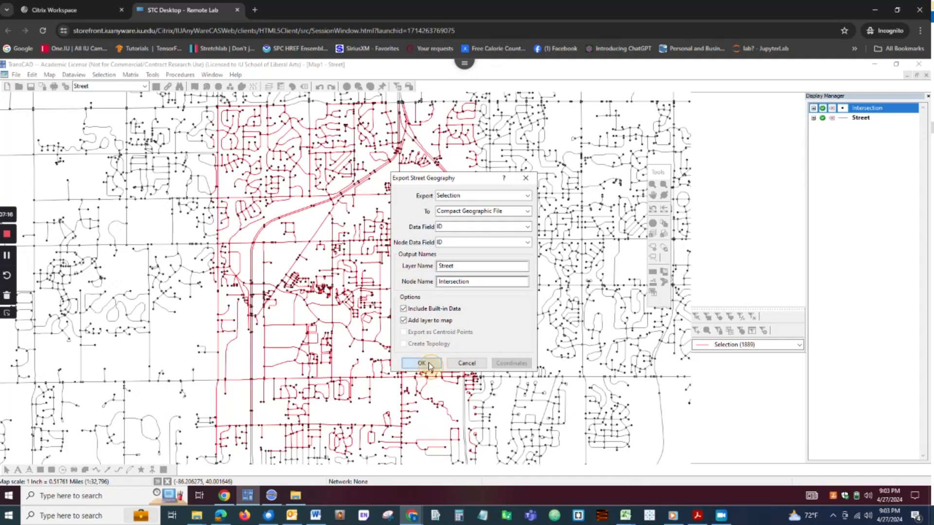
{"action": "left_click", "coordinate": [422, 362]}
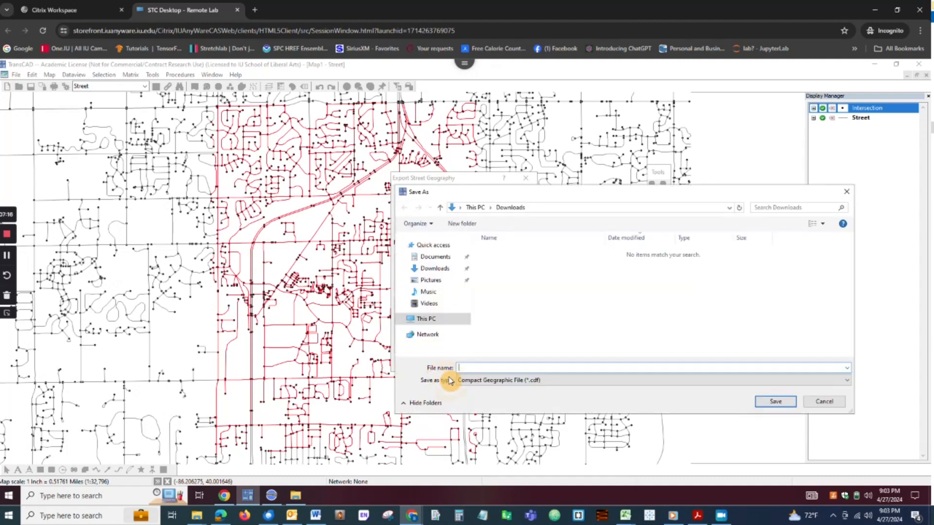
{"action": "left_click", "coordinate": [823, 401]}
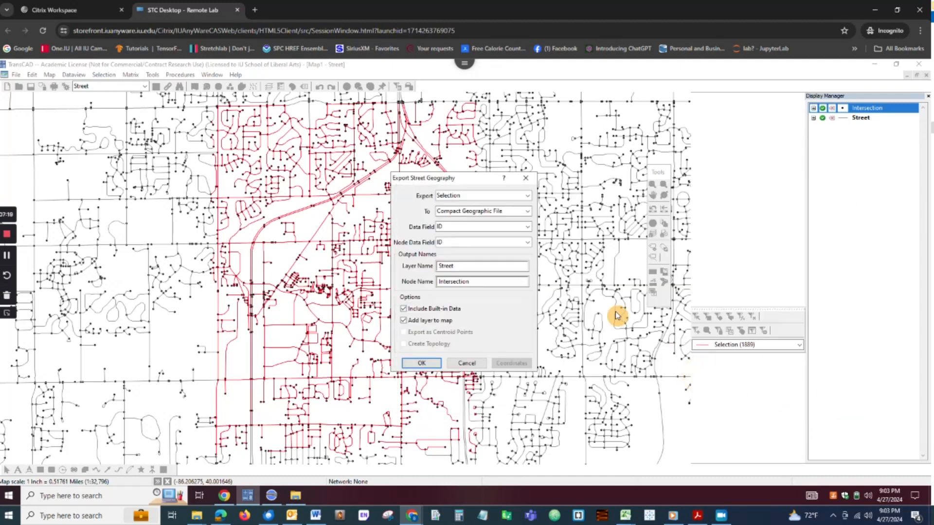
{"action": "left_click", "coordinate": [529, 214]}
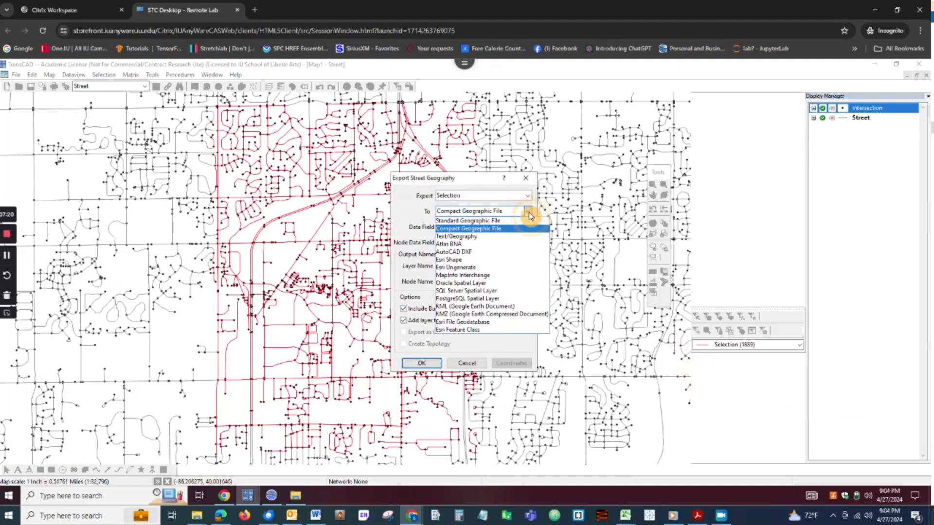
{"action": "left_click", "coordinate": [499, 222]}
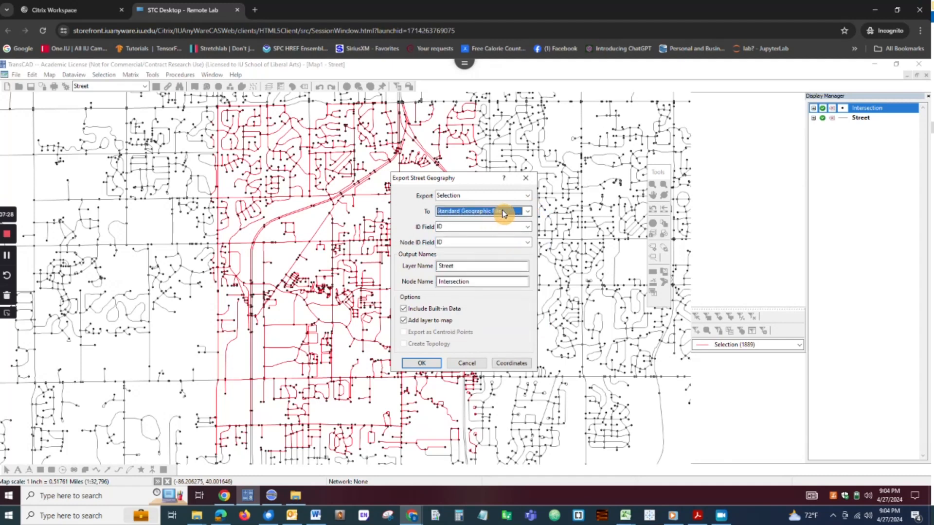
{"action": "left_click", "coordinate": [421, 363]}
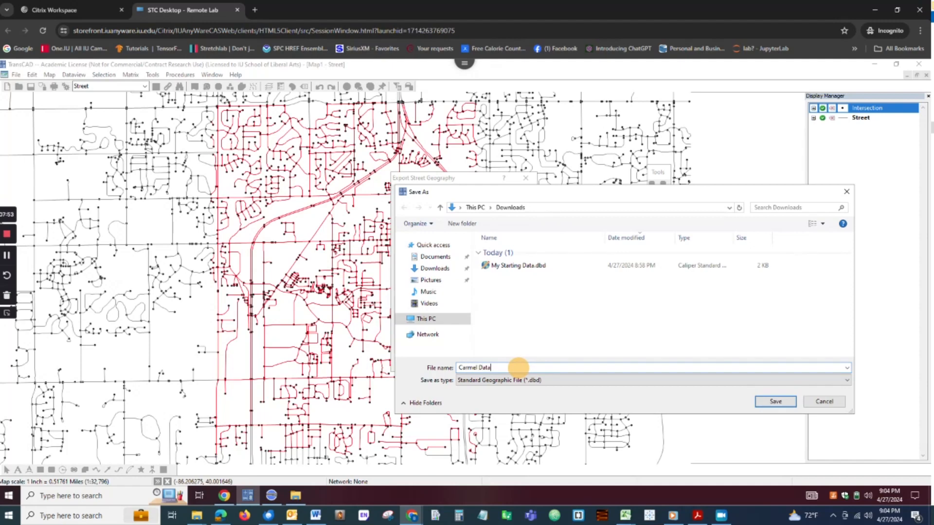
{"action": "left_click", "coordinate": [775, 403]}
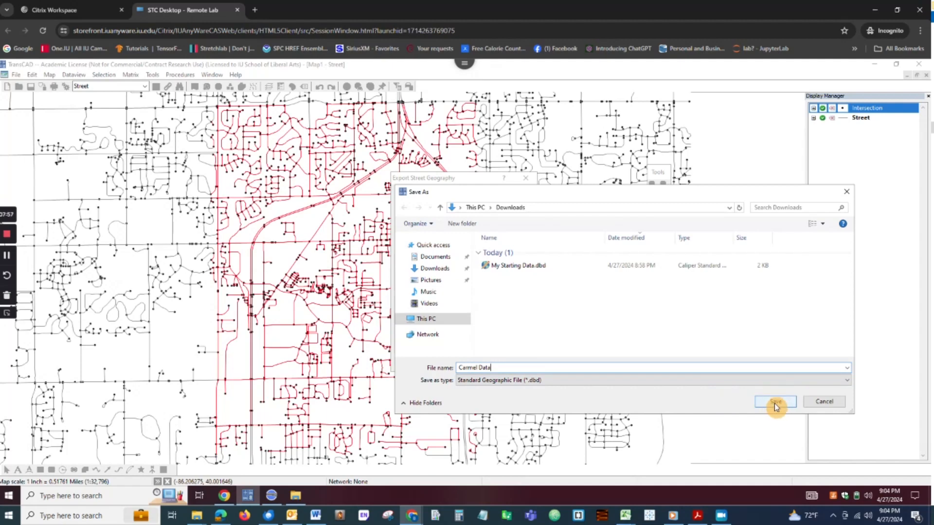
{"action": "left_click", "coordinate": [775, 403]}
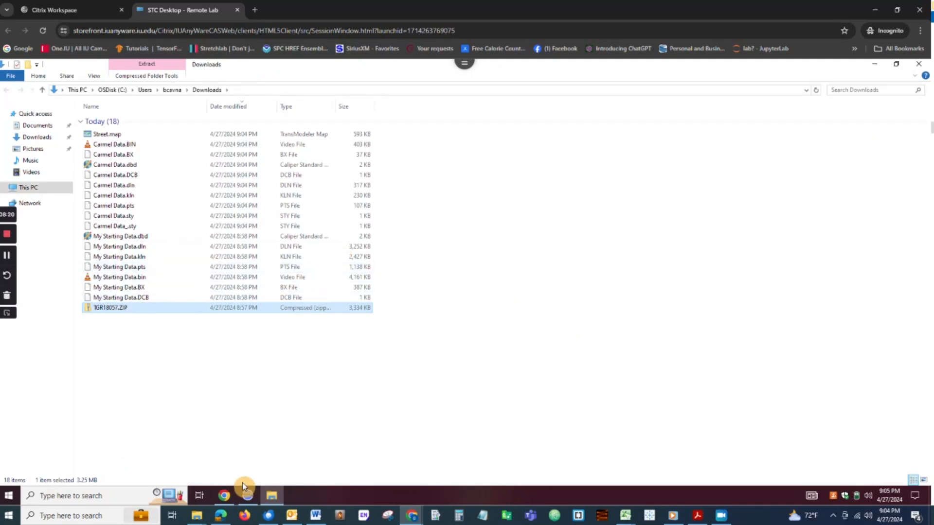
Switch to TransModeler, open "Carmel Data.dbd" from Downloads, and maximize its map with the Street Selection toolbox clear of the streets
{"action": "mouse_move", "coordinate": [252, 498]}
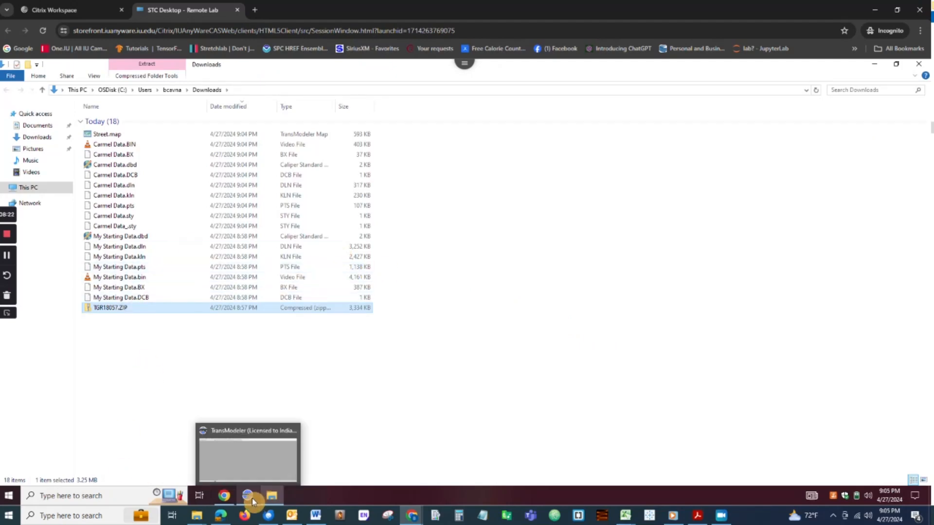
{"action": "left_click", "coordinate": [246, 469]}
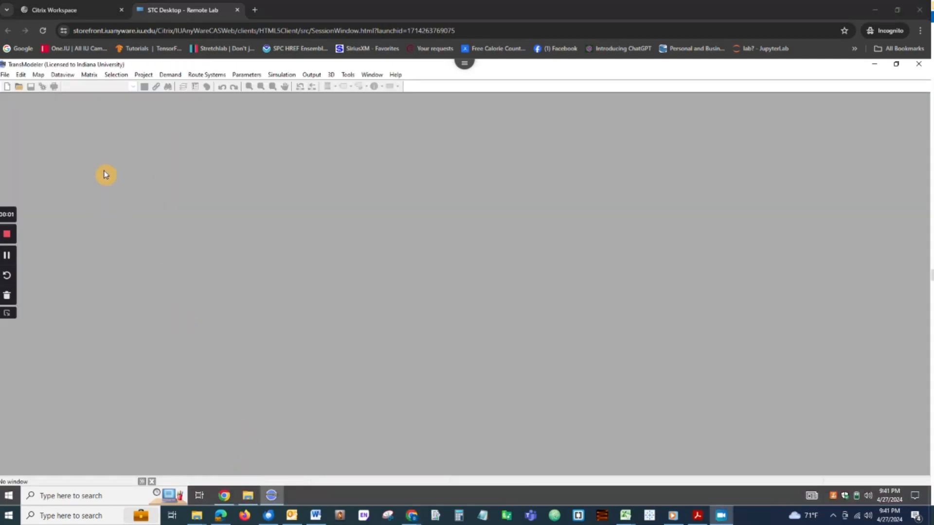
{"action": "left_click", "coordinate": [18, 90]}
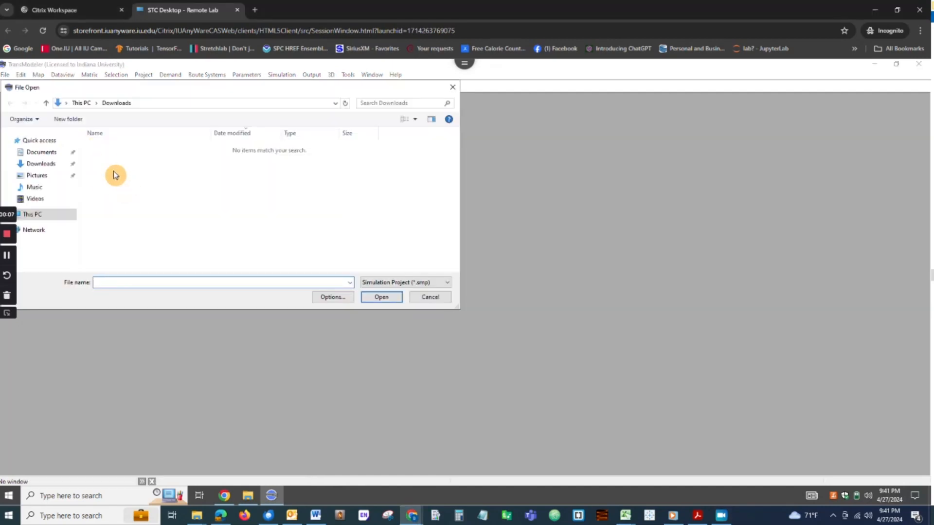
{"action": "left_click", "coordinate": [44, 166]}
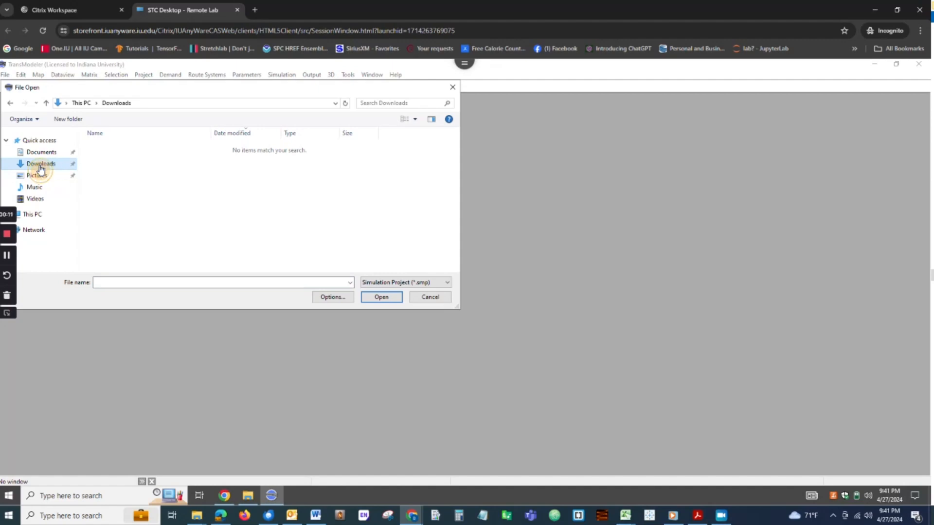
{"action": "left_click", "coordinate": [446, 283]}
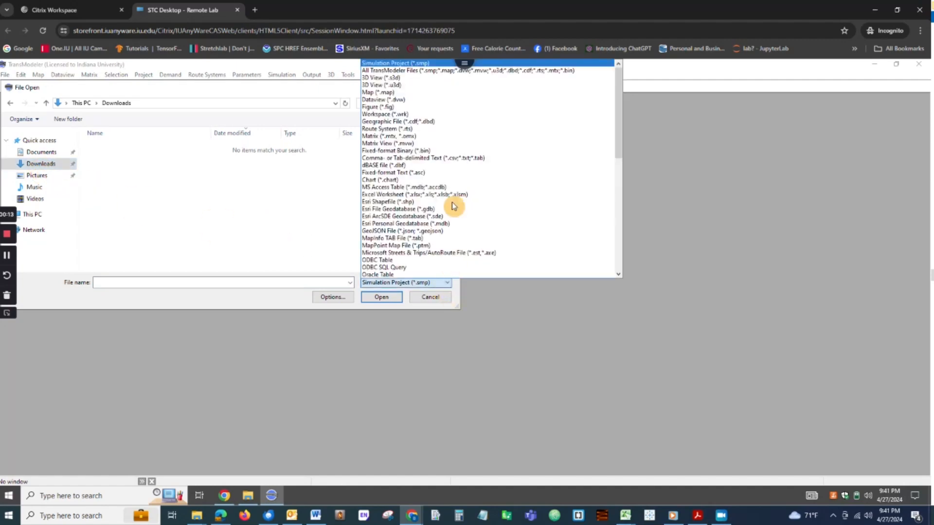
{"action": "left_click", "coordinate": [528, 71]}
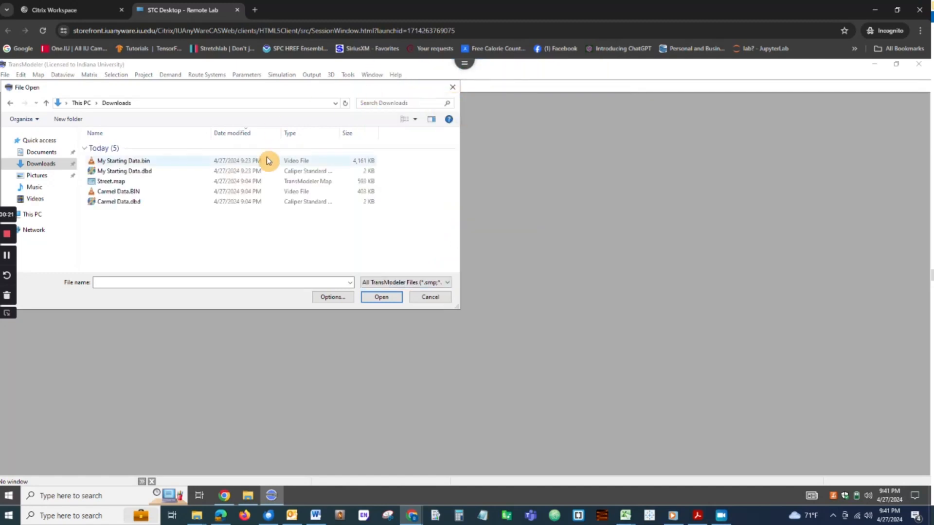
{"action": "double_click", "coordinate": [122, 203]}
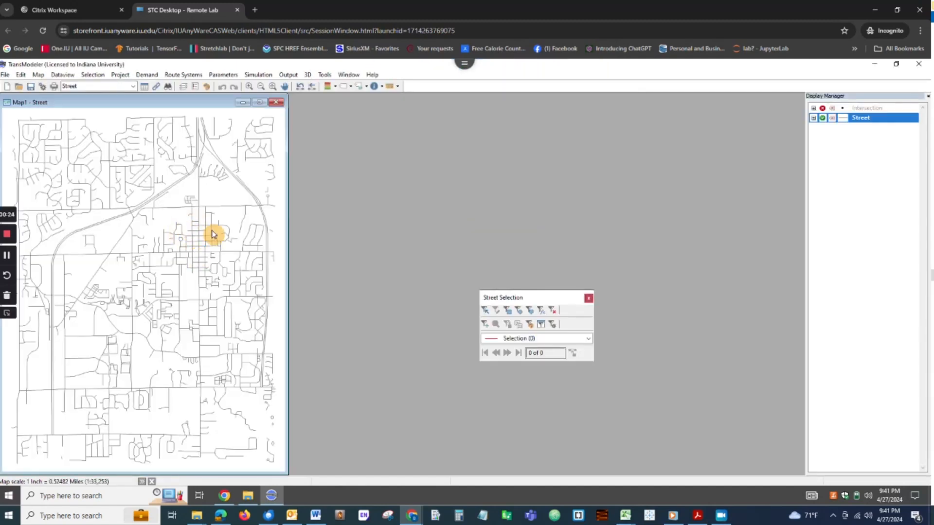
{"action": "left_click", "coordinate": [259, 102]}
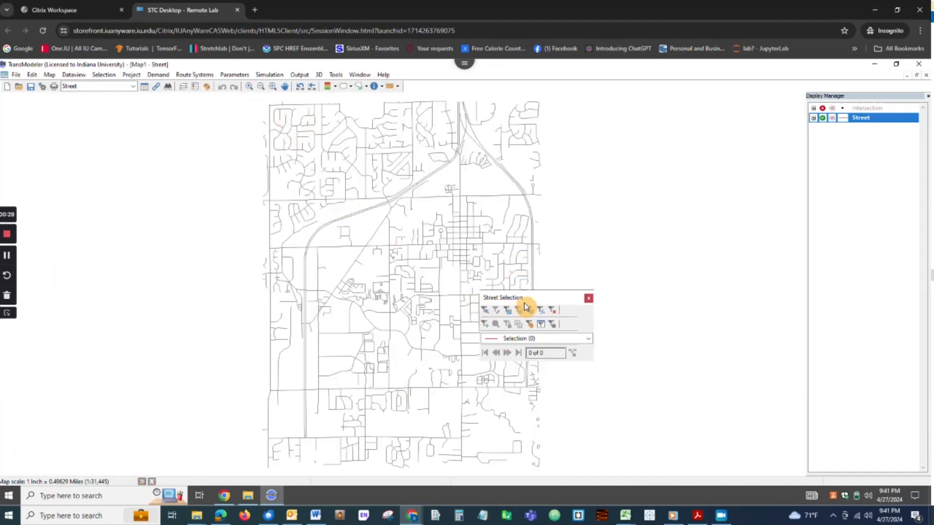
{"action": "left_click_drag", "start_coordinate": [545, 298], "coordinate": [676, 282]}
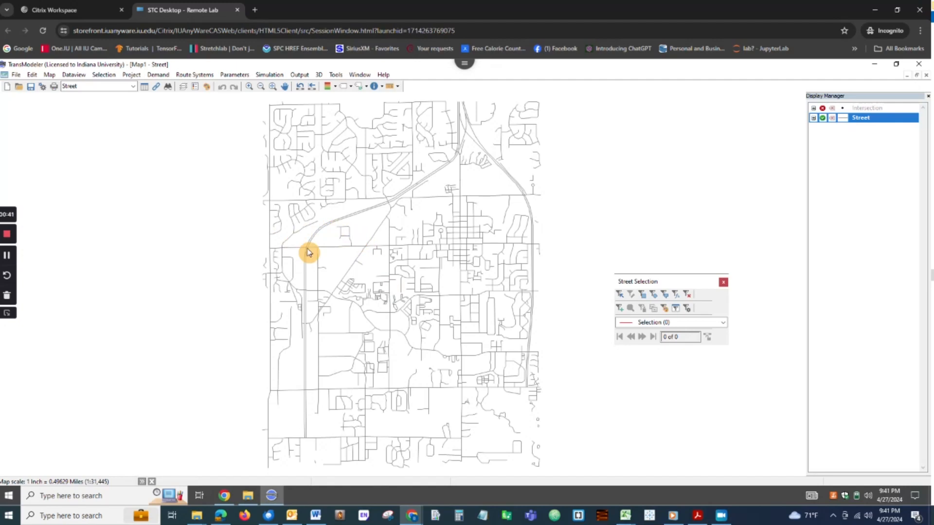
Add Google Map imagery beneath the Carmel street layer and view the area south of Carmel
{"action": "left_click", "coordinate": [50, 76]}
{"action": "mouse_move", "coordinate": [74, 109]}
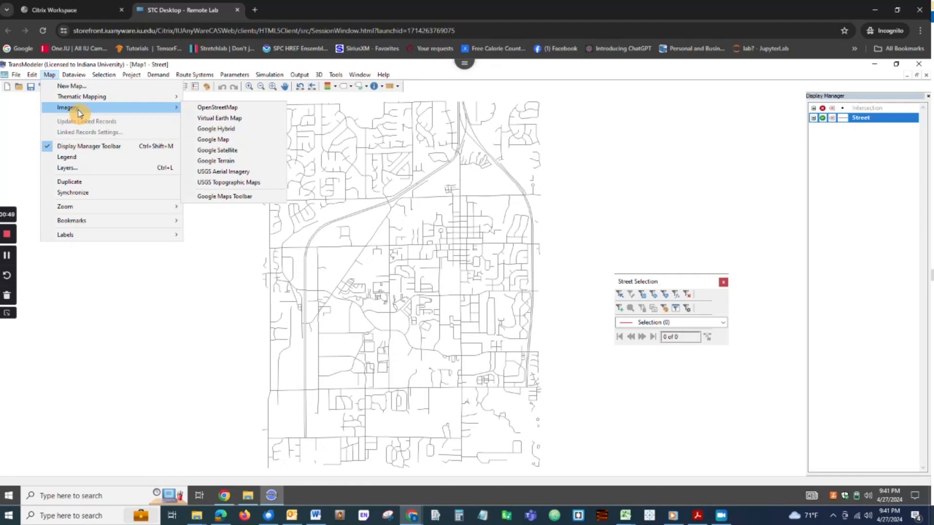
{"action": "left_click", "coordinate": [236, 145]}
{"action": "left_click", "coordinate": [442, 320]}
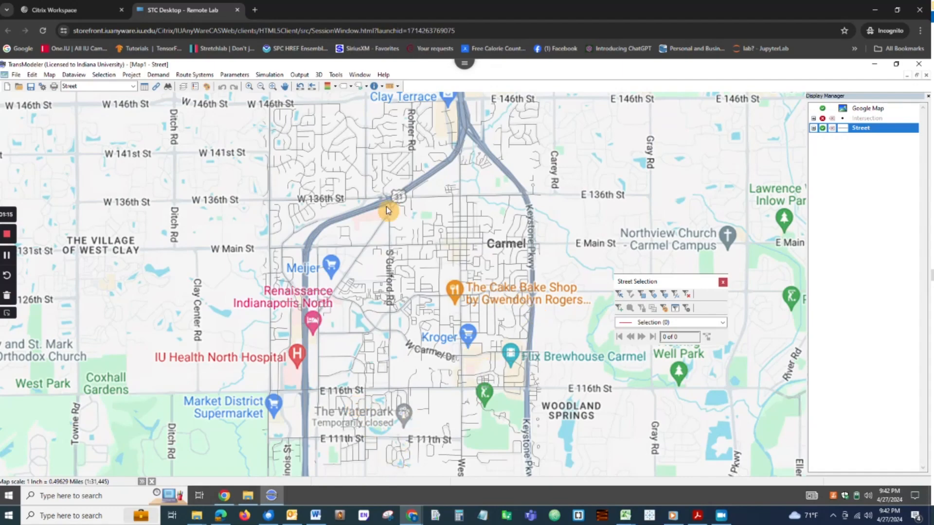
{"action": "left_click_drag", "start_coordinate": [400, 302], "coordinate": [394, 234]}
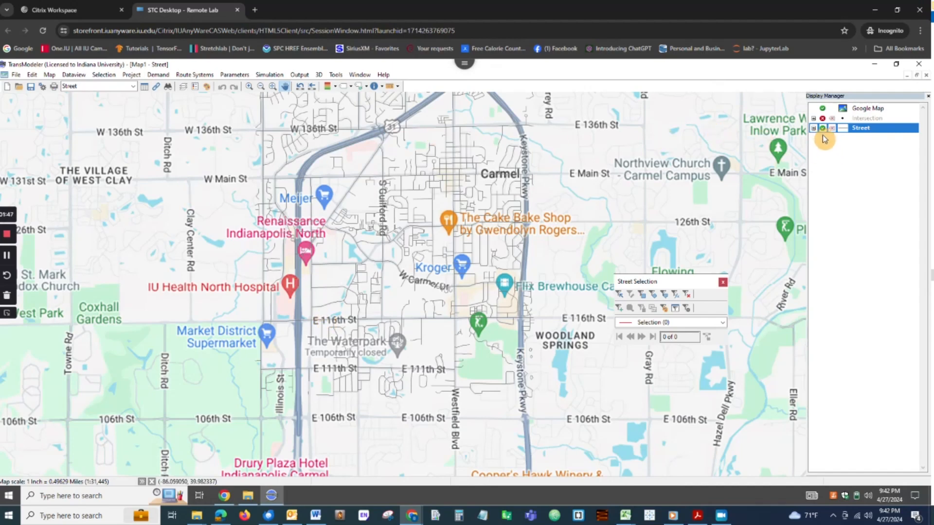
Hide the Google Map layer and add Google Satellite imagery to the map
{"action": "left_click", "coordinate": [822, 109]}
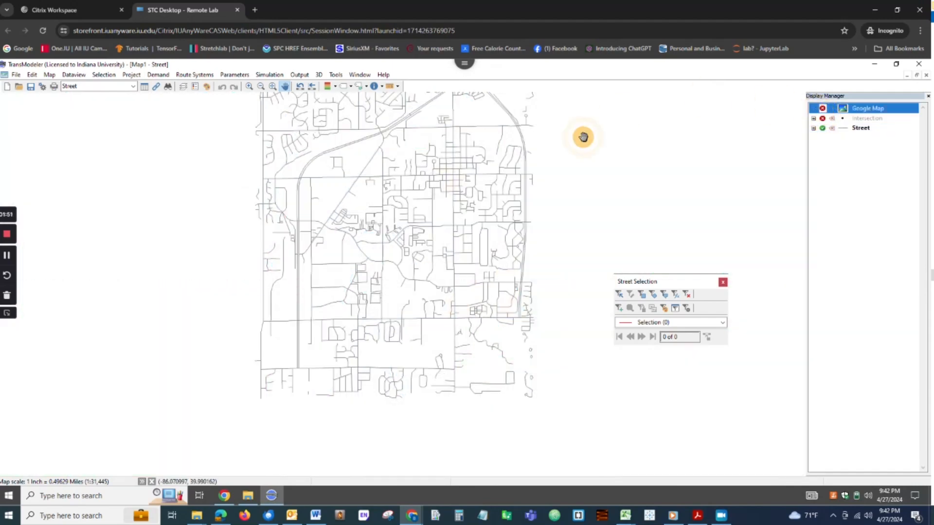
{"action": "left_click", "coordinate": [50, 75]}
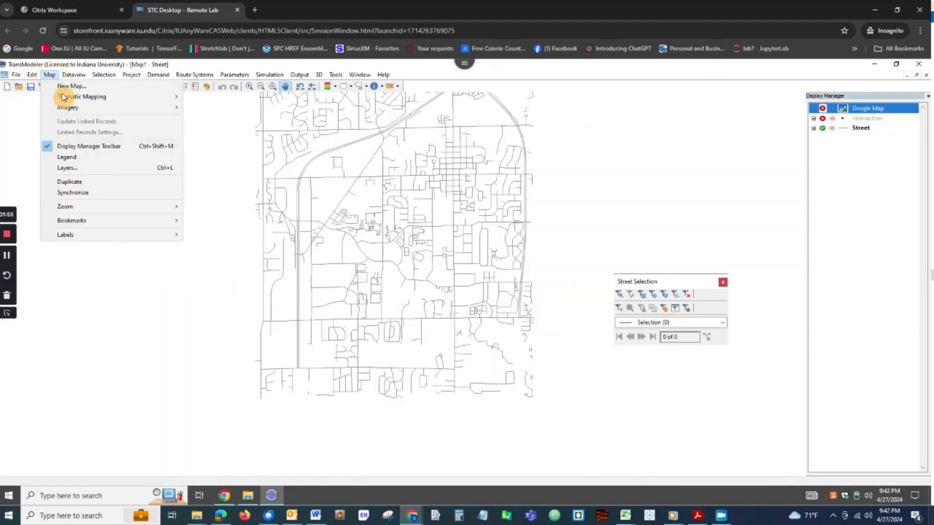
{"action": "mouse_move", "coordinate": [79, 111]}
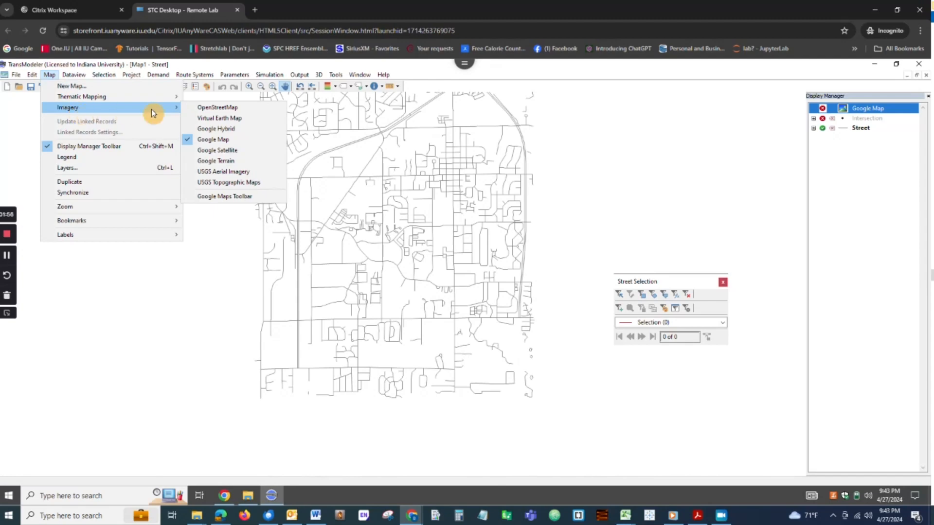
{"action": "left_click", "coordinate": [232, 152]}
{"action": "left_click", "coordinate": [442, 319]}
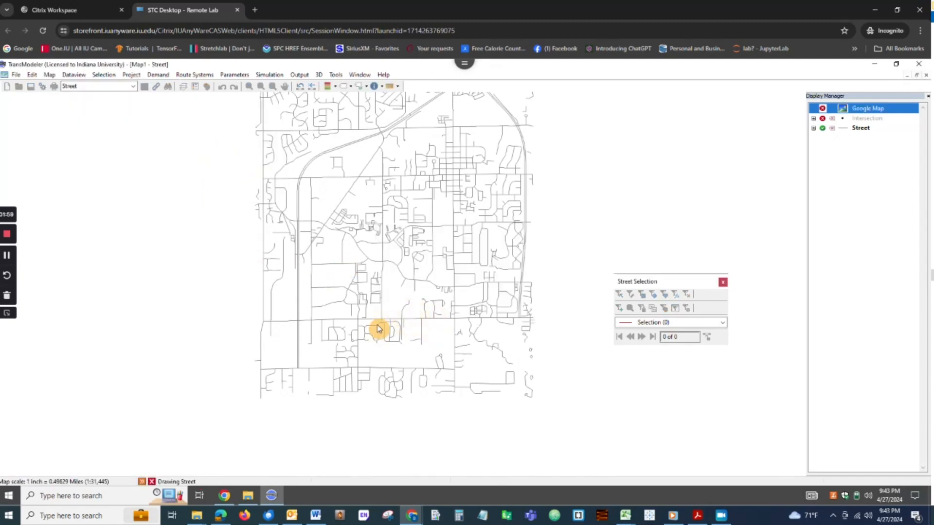
Examine the highway interchange and the row of roundabouts along E 116th St on the satellite imagery
{"action": "scroll", "coordinate": [245, 346], "scroll_direction": "up", "scroll_amount": 1}
{"action": "scroll", "coordinate": [245, 345], "scroll_direction": "up", "scroll_amount": 1}
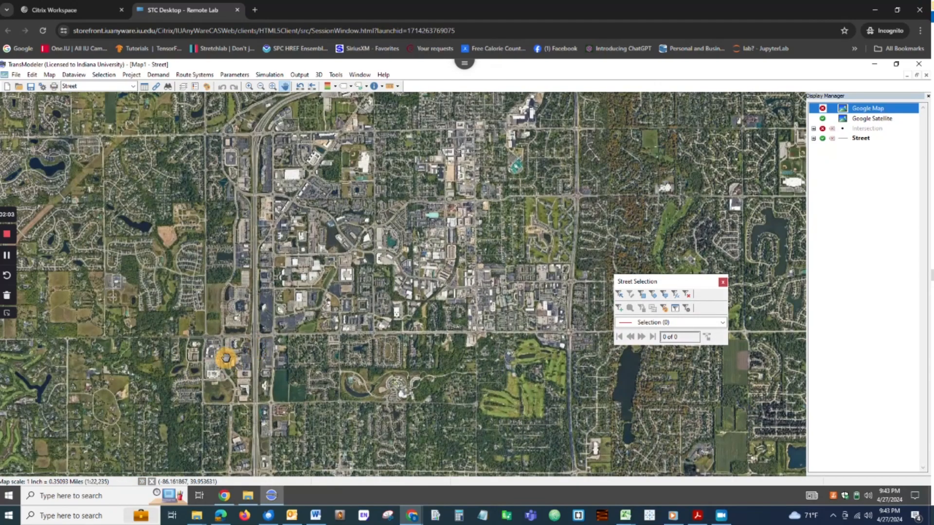
{"action": "scroll", "coordinate": [249, 349], "scroll_direction": "up", "scroll_amount": 1}
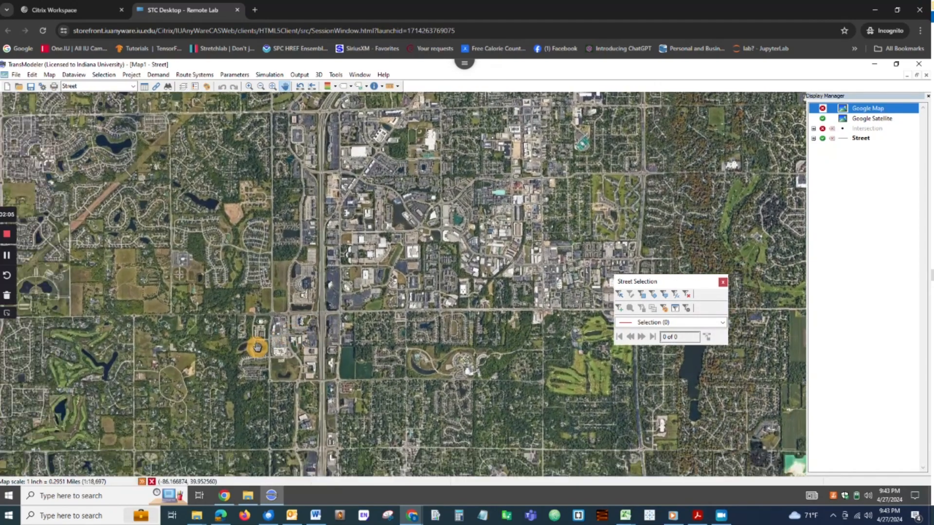
{"action": "scroll", "coordinate": [258, 347], "scroll_direction": "up", "scroll_amount": 1}
{"action": "scroll", "coordinate": [247, 350], "scroll_direction": "up", "scroll_amount": 1}
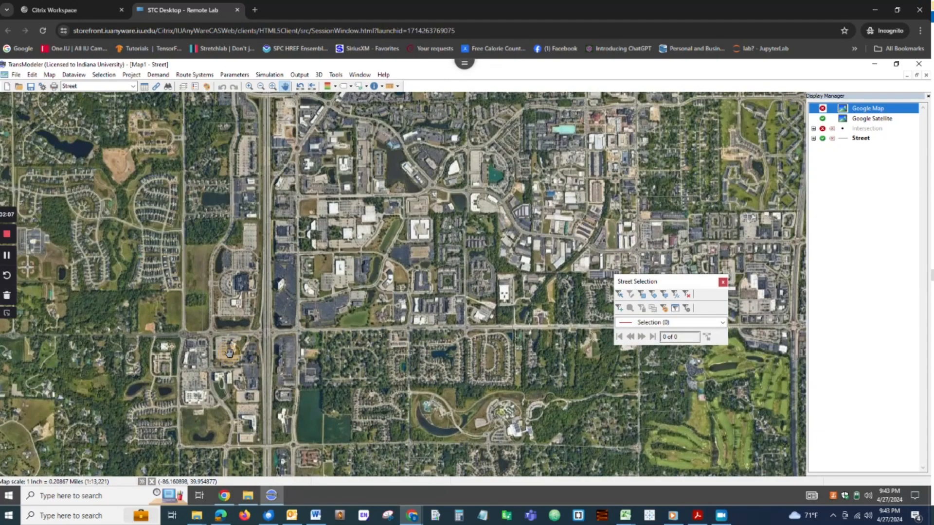
{"action": "scroll", "coordinate": [229, 352], "scroll_direction": "up", "scroll_amount": 5}
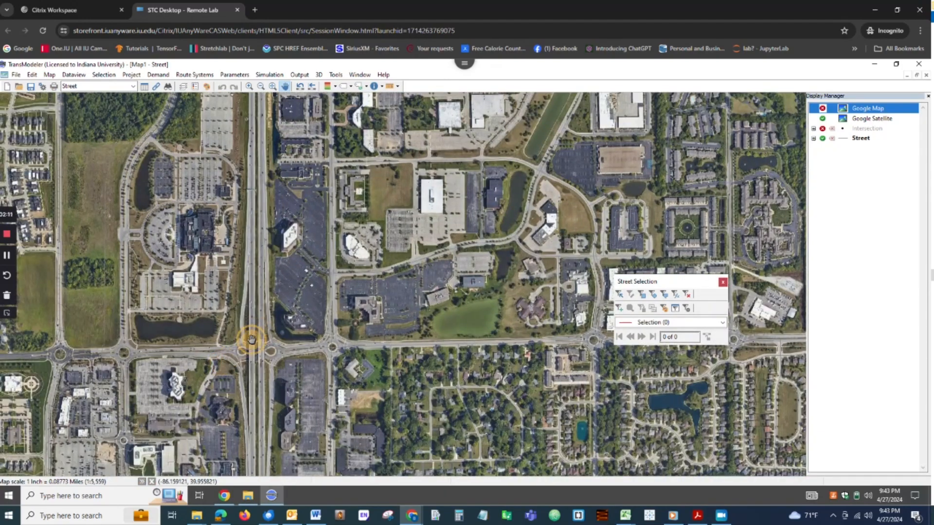
{"action": "left_click_drag", "start_coordinate": [243, 345], "coordinate": [321, 294]}
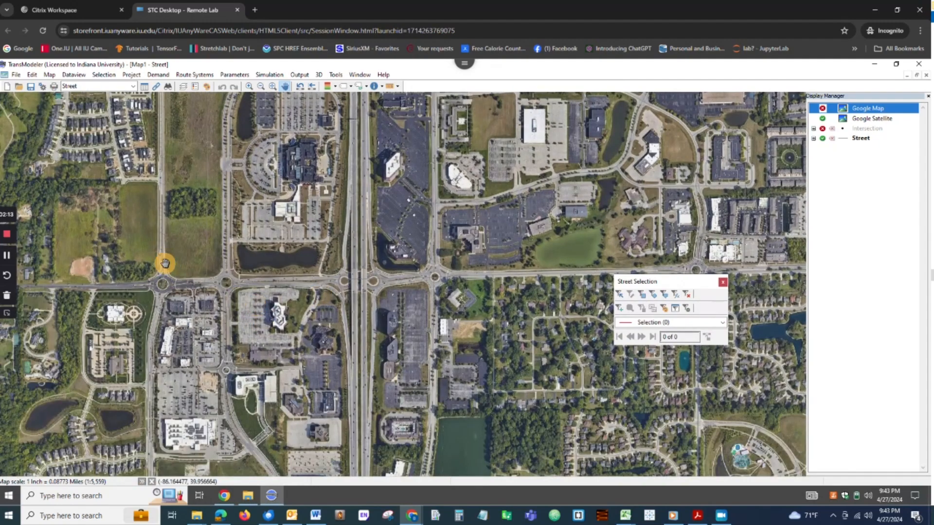
{"action": "left_click_drag", "start_coordinate": [261, 295], "coordinate": [323, 277]}
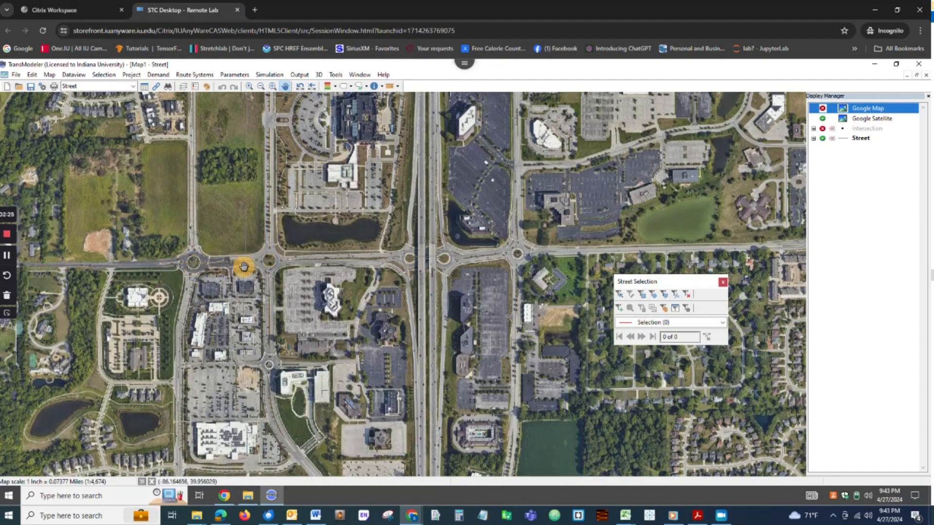
Compare the street lines at the roundabouts with the satellite imagery by hiding and reshowing the Google Satellite layer
{"action": "left_click", "coordinate": [822, 110]}
{"action": "left_click", "coordinate": [822, 119]}
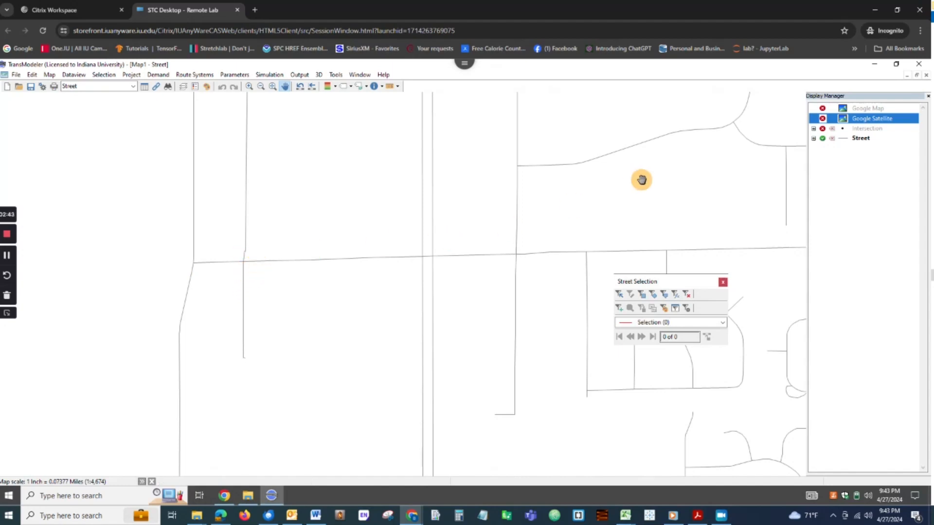
{"action": "left_click", "coordinate": [822, 119]}
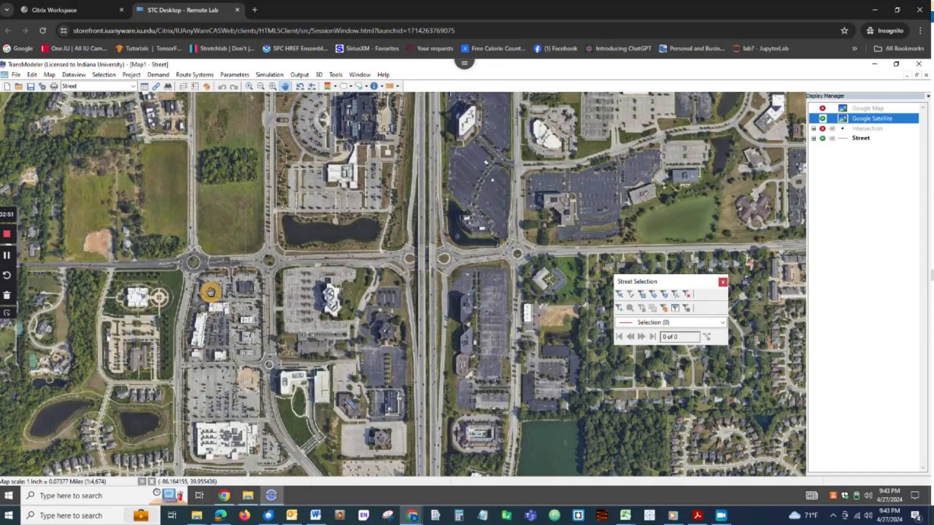
{"action": "scroll", "coordinate": [217, 295], "scroll_direction": "up", "scroll_amount": 2}
{"action": "left_click_drag", "start_coordinate": [163, 288], "coordinate": [238, 289]}
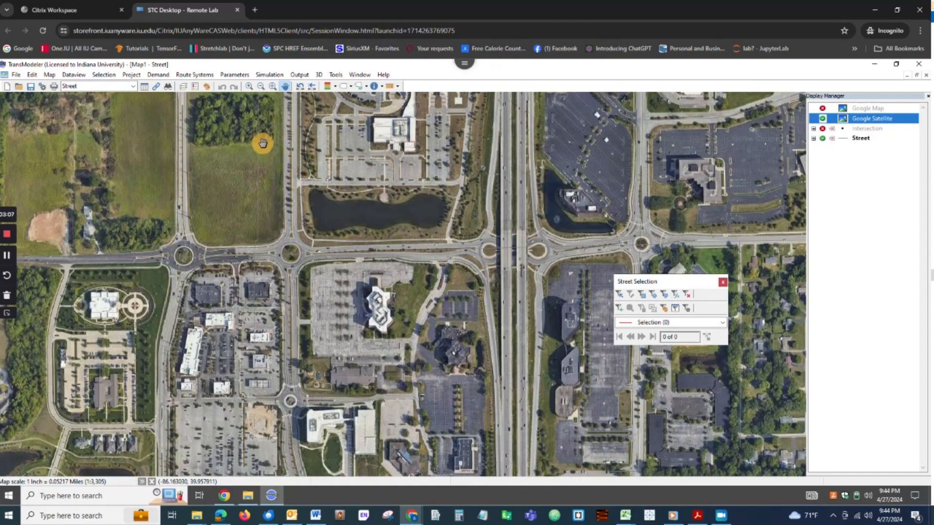
Create a new simulation project by converting the entire Street line layer, with right-hand traffic and the current map in use
{"action": "left_click", "coordinate": [269, 75]}
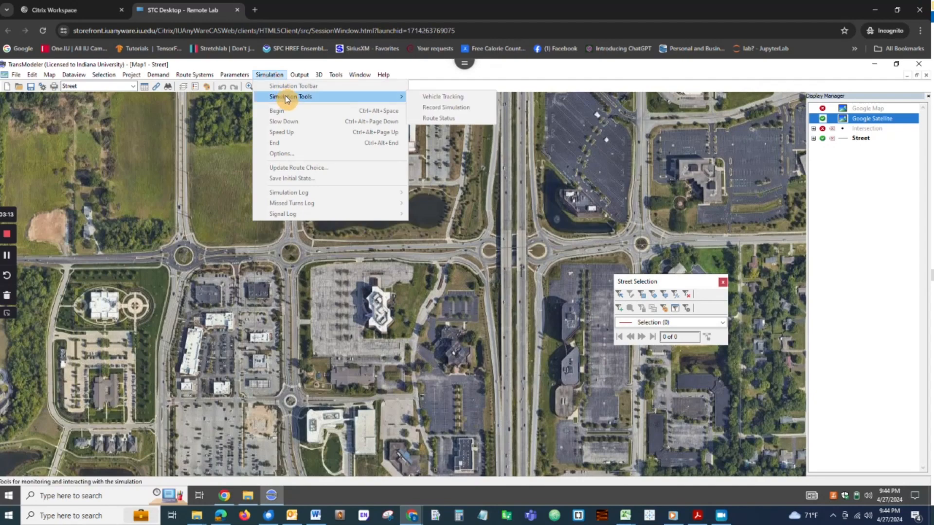
{"action": "left_click", "coordinate": [16, 75]}
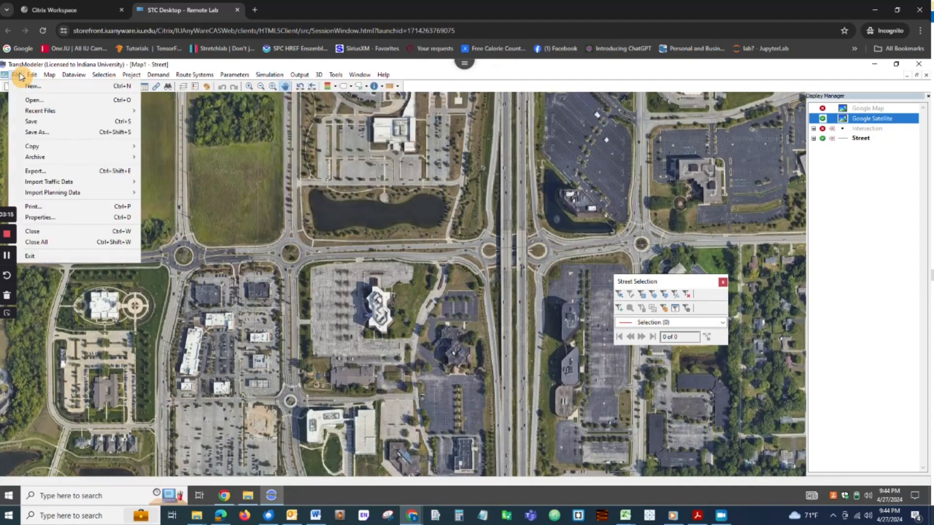
{"action": "left_click", "coordinate": [27, 86]}
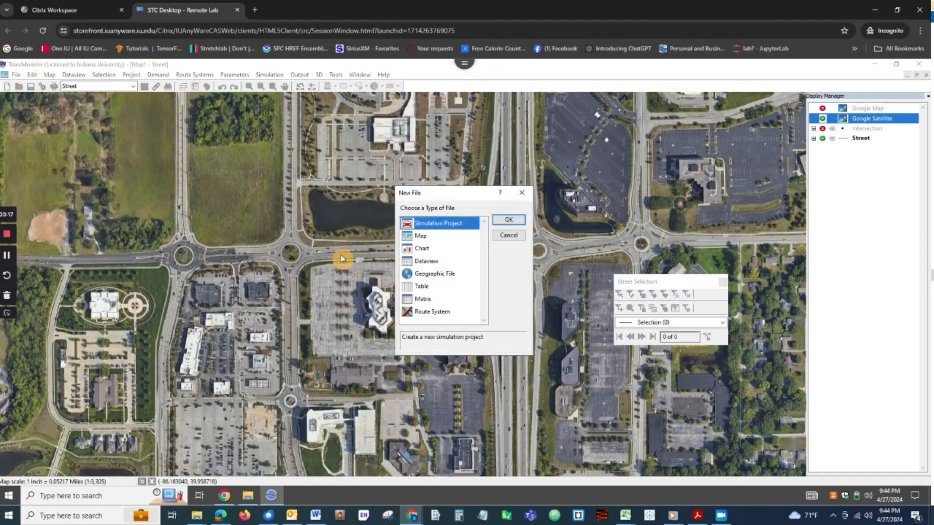
{"action": "left_click", "coordinate": [507, 219]}
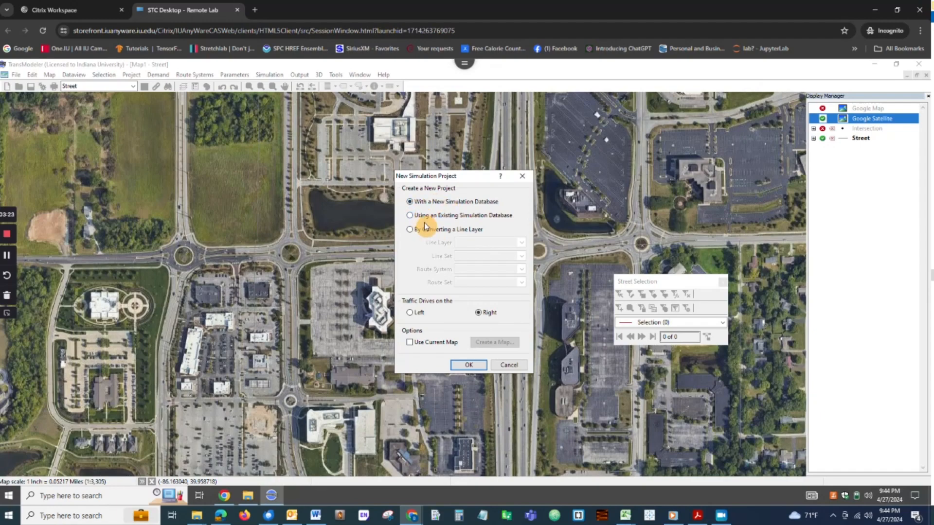
{"action": "left_click", "coordinate": [410, 231]}
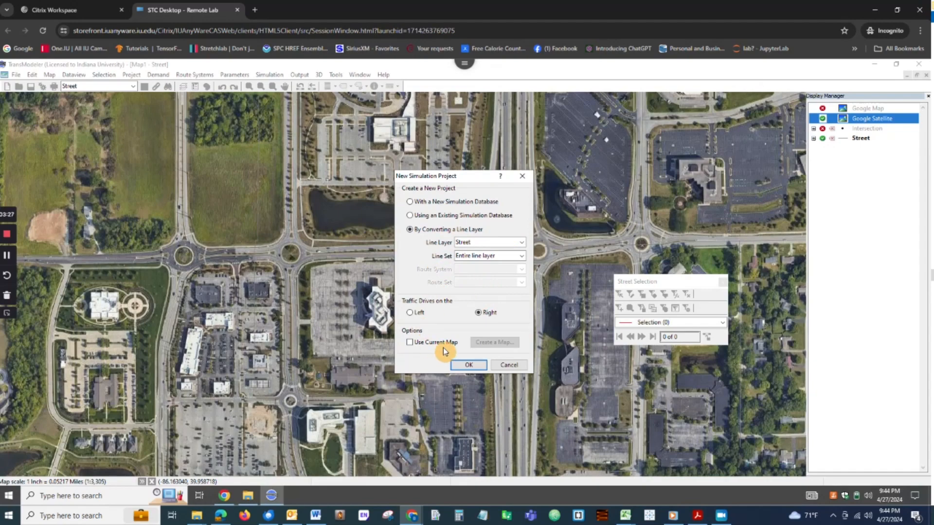
{"action": "left_click", "coordinate": [412, 343]}
{"action": "left_click", "coordinate": [468, 366]}
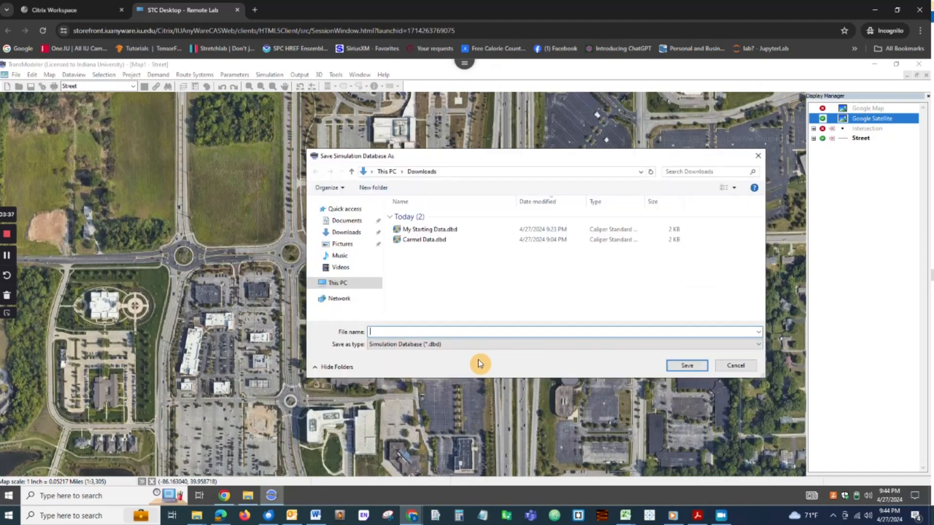
Save the simulation database as "My Starting Siulation" in Downloads
{"action": "type", "text": "My Startin"}
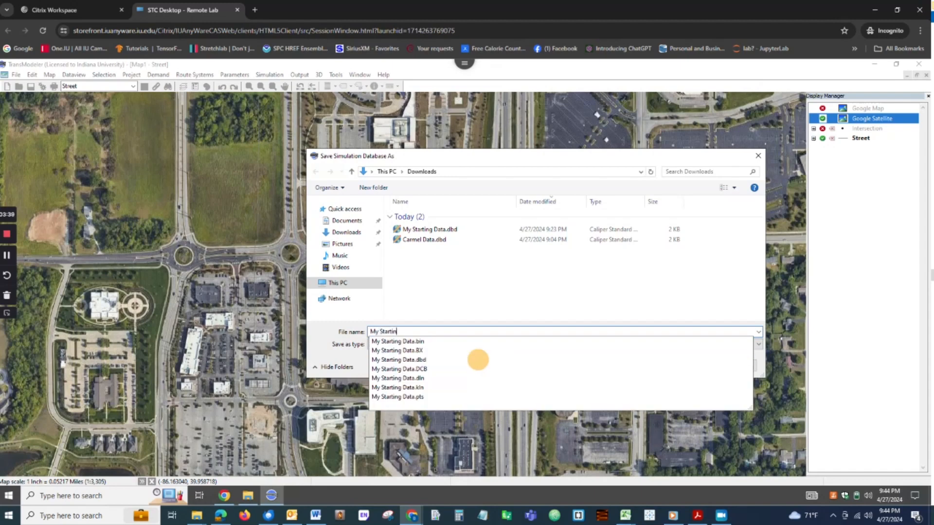
{"action": "type", "text": "g Siulation"}
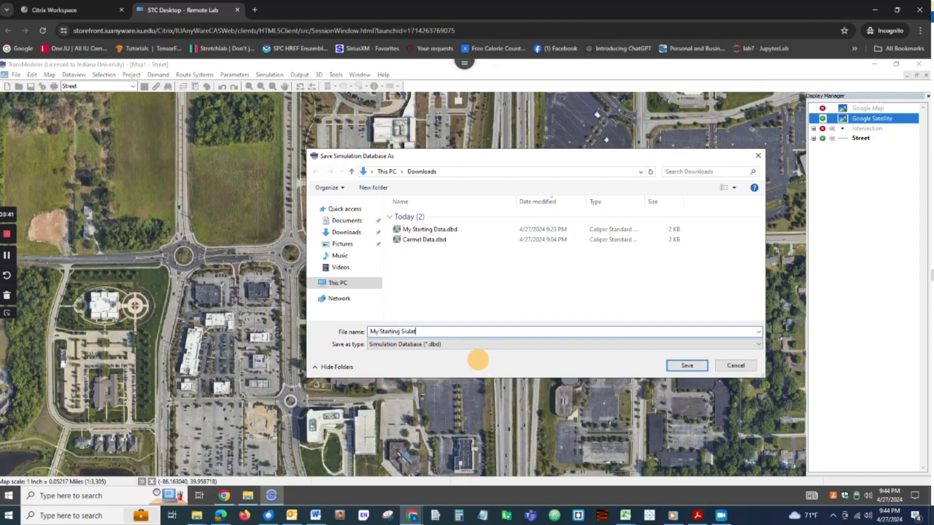
{"action": "left_click", "coordinate": [685, 366]}
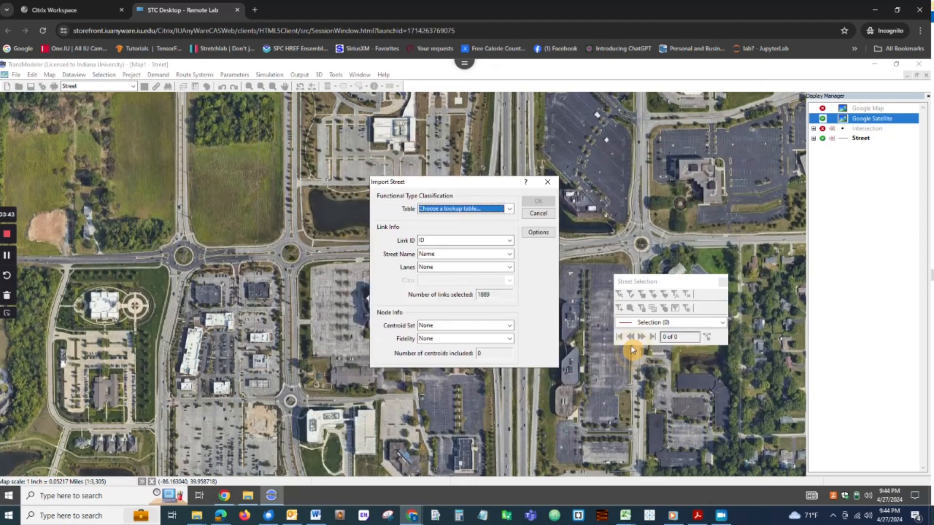
Import the street links with the Tiger functional type lookup table, skip further road class warnings and dismiss the results summary
{"action": "left_click", "coordinate": [509, 208]}
{"action": "left_click", "coordinate": [477, 234]}
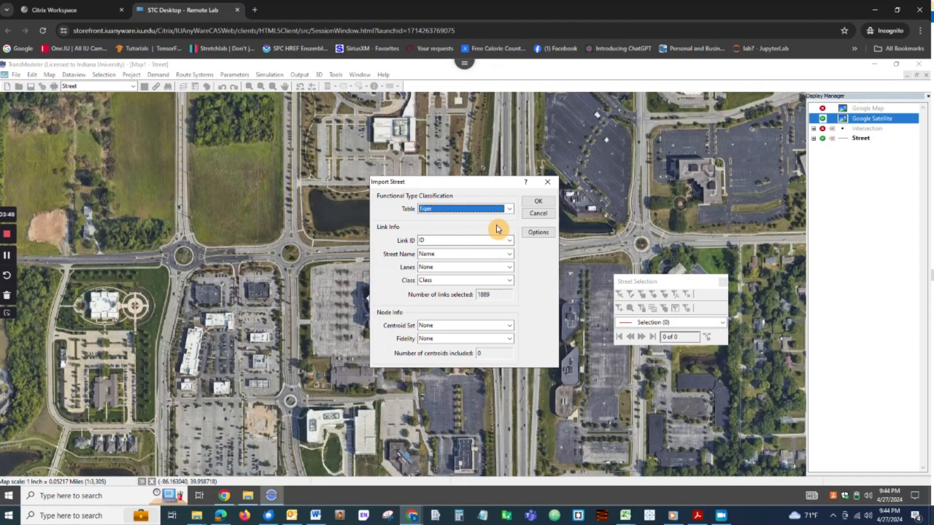
{"action": "left_click", "coordinate": [538, 204]}
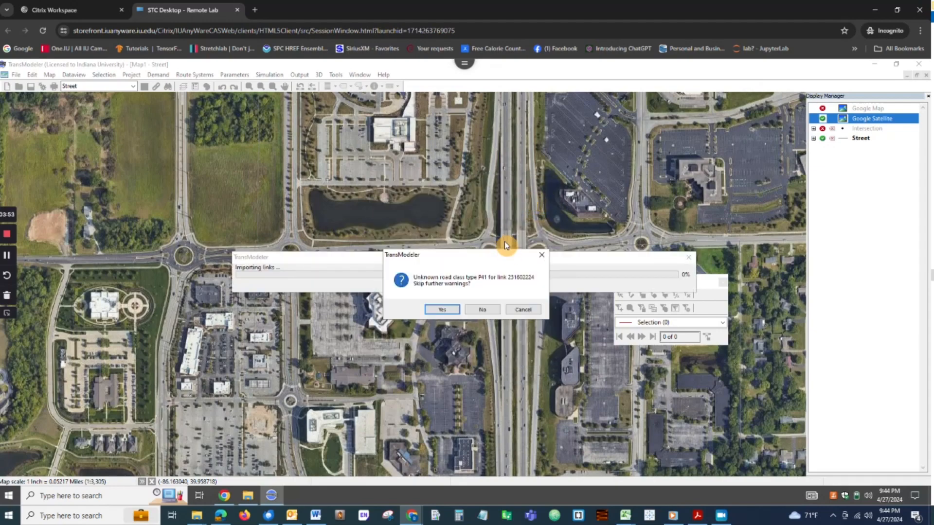
{"action": "left_click", "coordinate": [446, 311]}
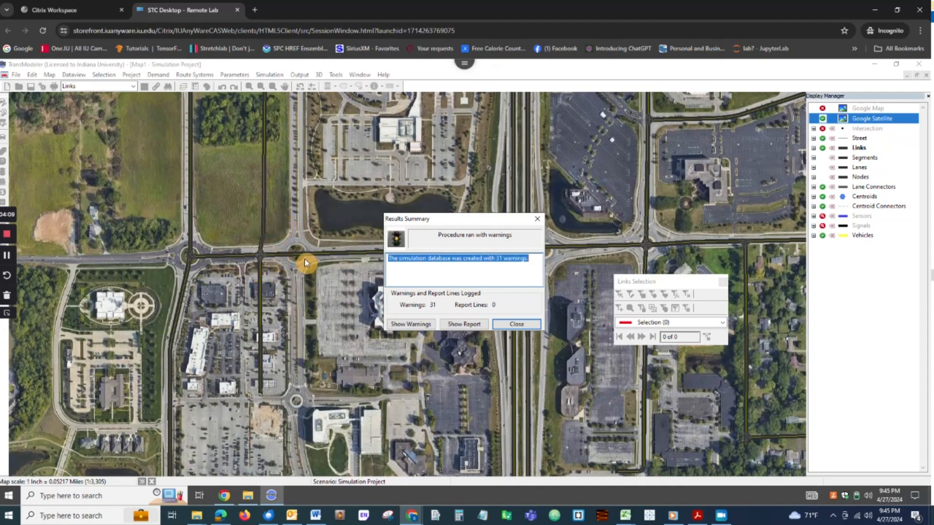
{"action": "left_click", "coordinate": [518, 325]}
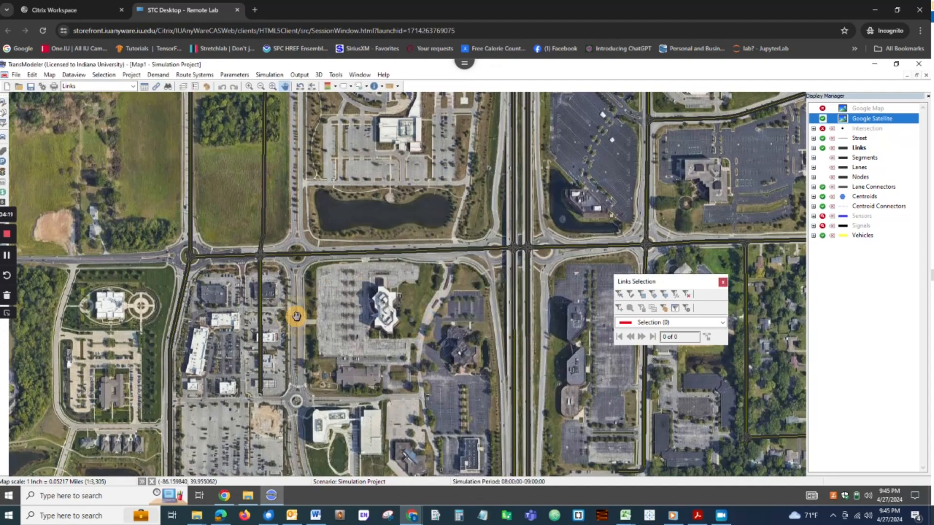
Examine how the generated simulation links line up with the roundabouts along E 116th St on the satellite imagery
{"action": "scroll", "coordinate": [259, 302], "scroll_direction": "up", "scroll_amount": 1}
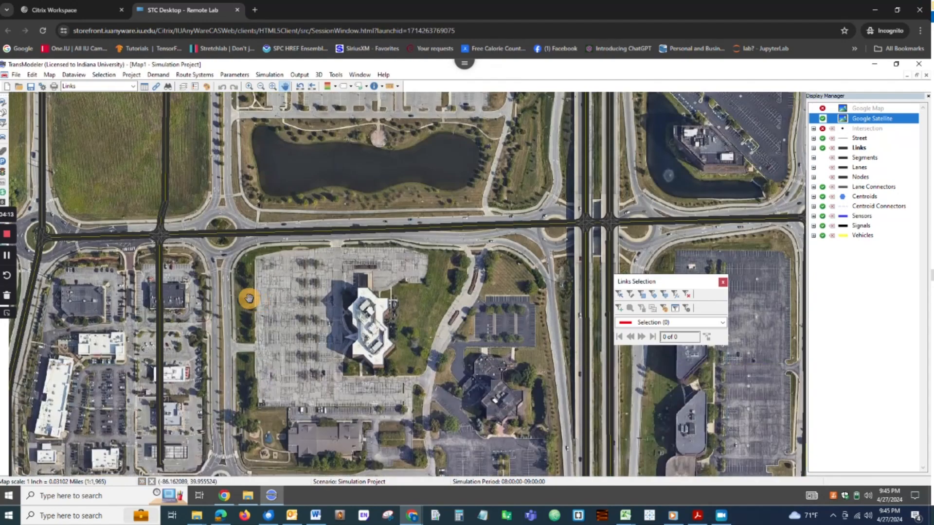
{"action": "left_click_drag", "start_coordinate": [211, 278], "coordinate": [355, 286]}
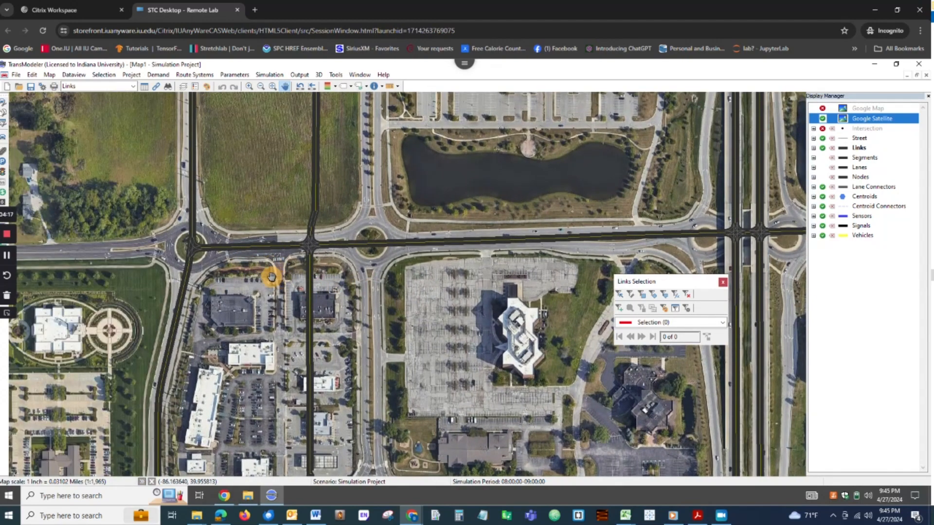
{"action": "scroll", "coordinate": [270, 280], "scroll_direction": "up", "scroll_amount": 1}
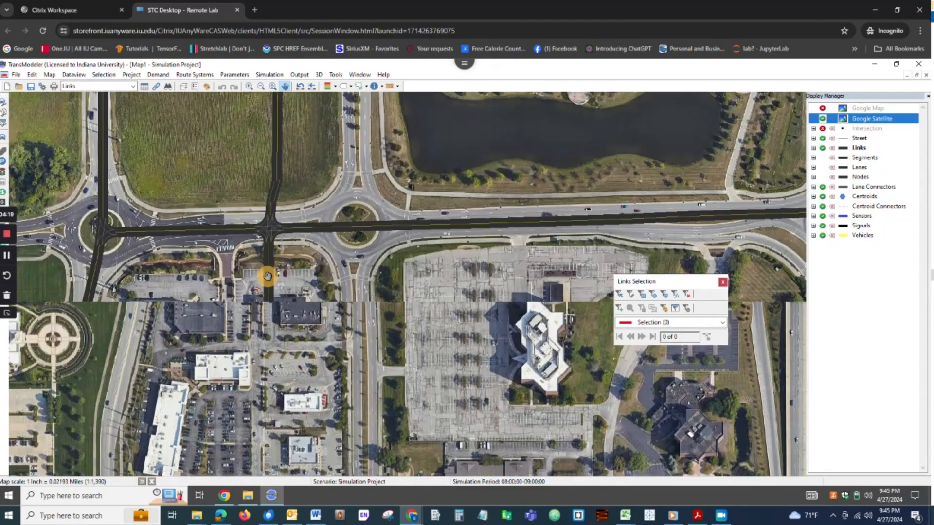
{"action": "left_click_drag", "start_coordinate": [228, 269], "coordinate": [285, 275]}
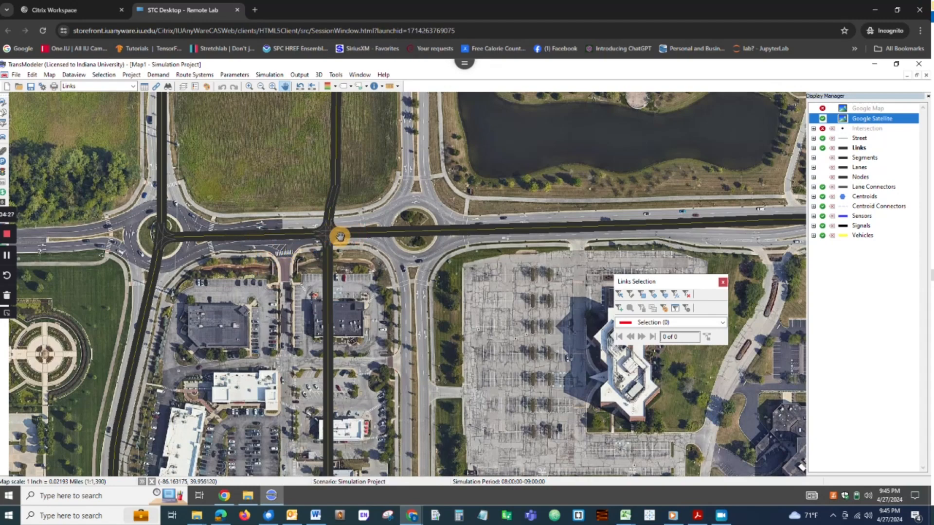
{"action": "scroll", "coordinate": [242, 296], "scroll_direction": "up", "scroll_amount": 1}
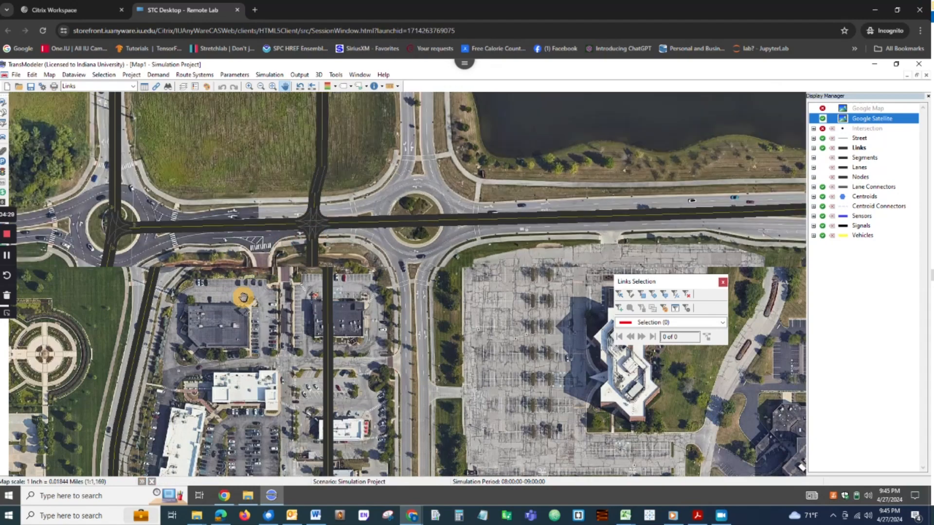
{"action": "left_click_drag", "start_coordinate": [193, 277], "coordinate": [222, 261]}
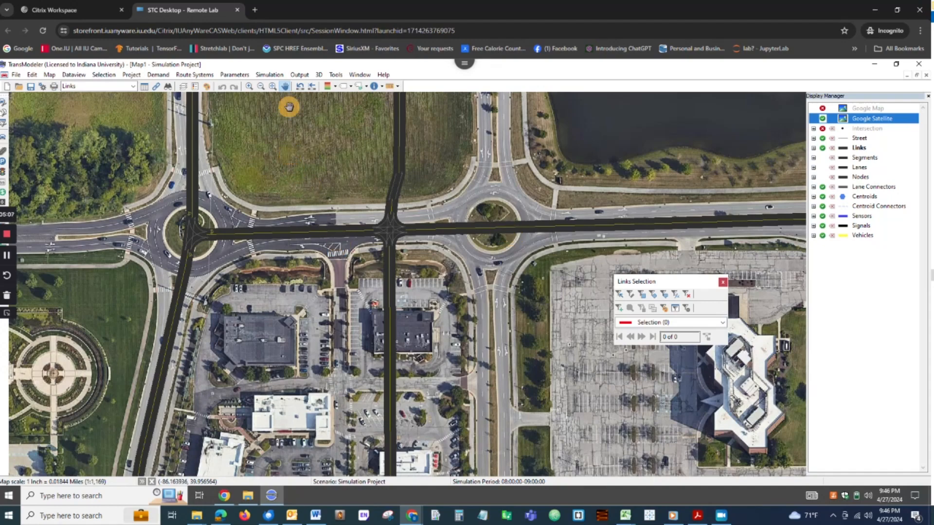
Create a new trip matrix from all inbound nodes to all outbound nodes, storing trips as integers, saved as "My OD Matrix" in Downloads
{"action": "left_click", "coordinate": [275, 78]}
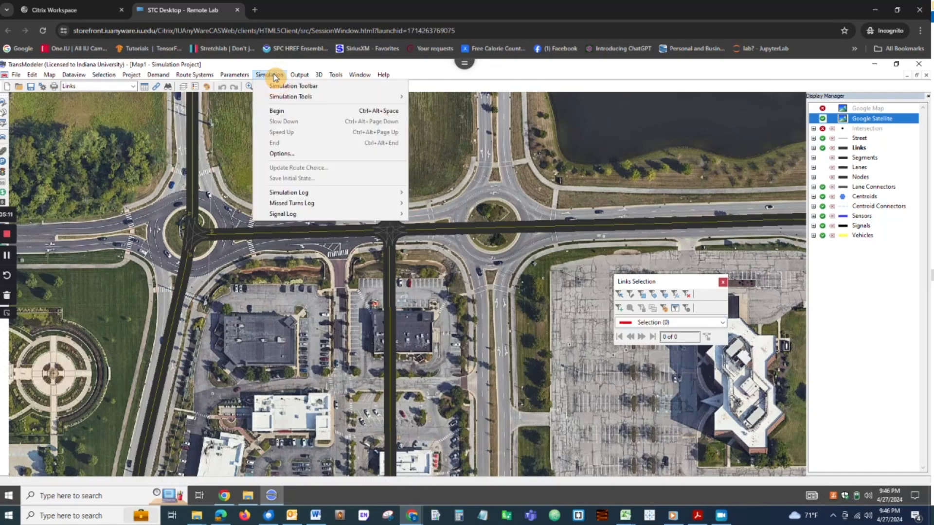
{"action": "mouse_move", "coordinate": [158, 74]}
{"action": "mouse_move", "coordinate": [173, 88]}
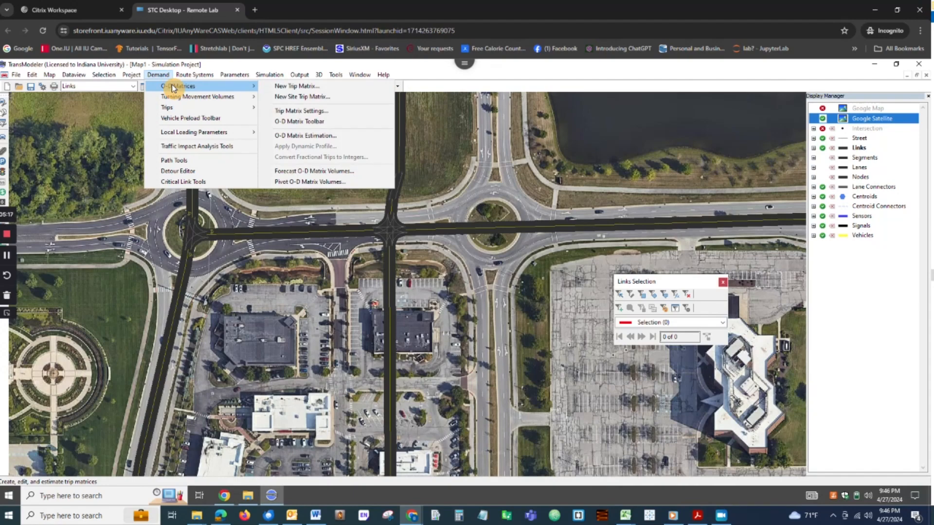
{"action": "left_click", "coordinate": [292, 86]}
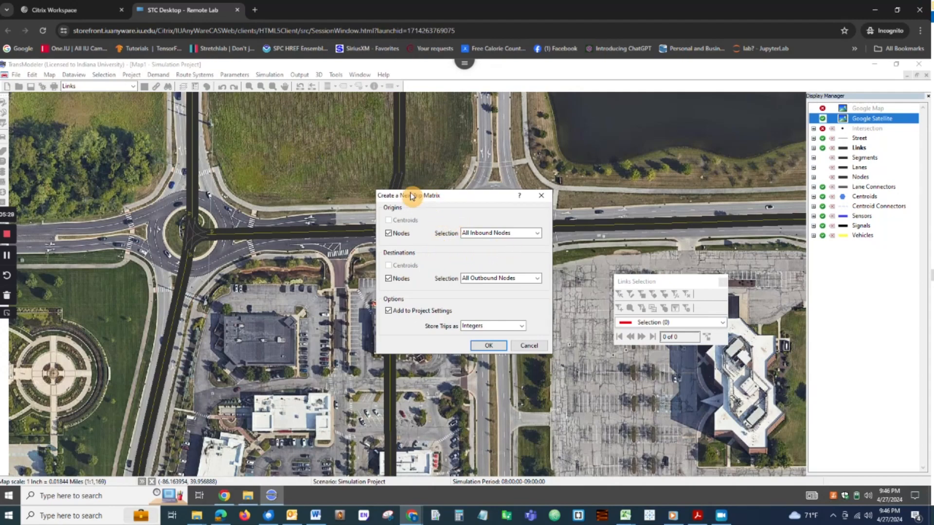
{"action": "left_click", "coordinate": [489, 346]}
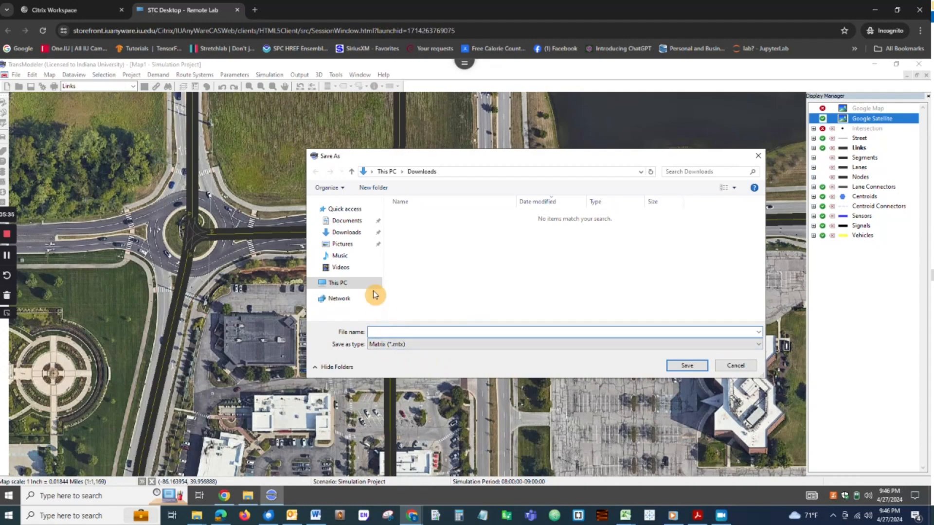
{"action": "type", "text": "My OD Matrix"}
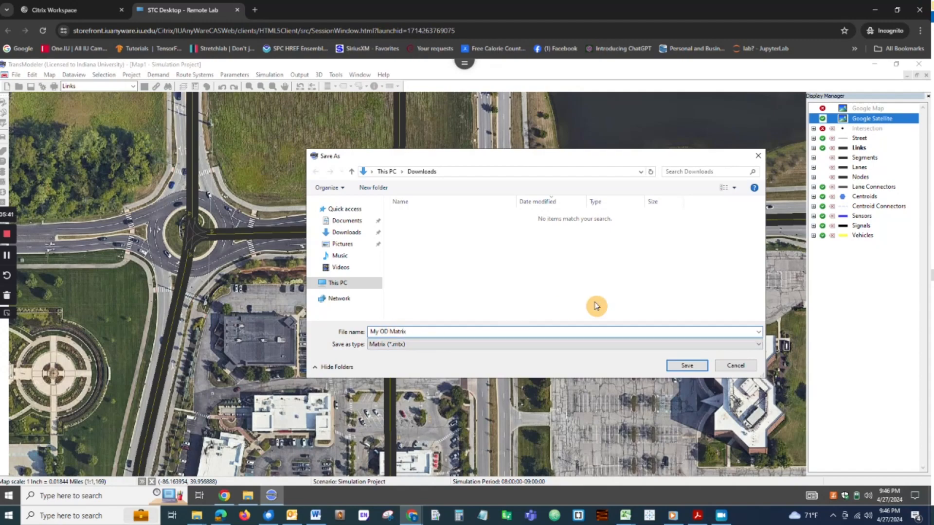
{"action": "left_click", "coordinate": [687, 366]}
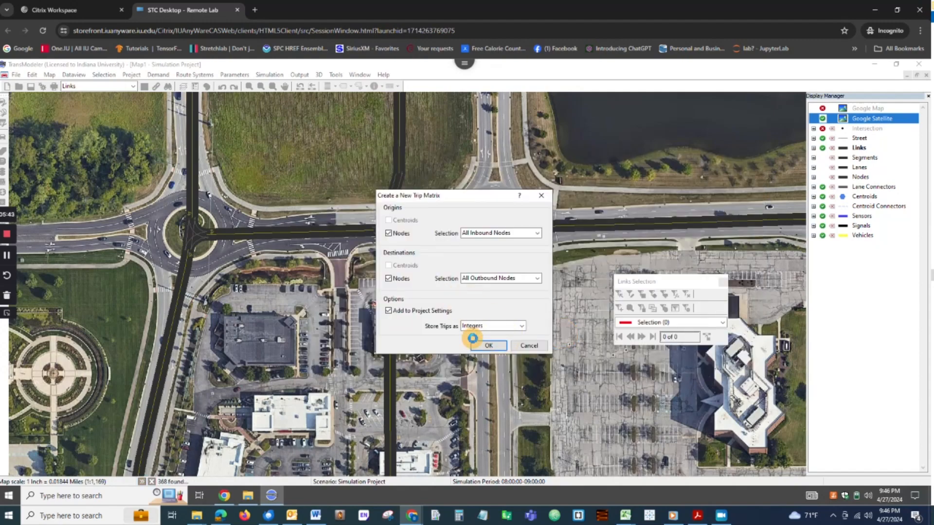
{"action": "left_click", "coordinate": [486, 346]}
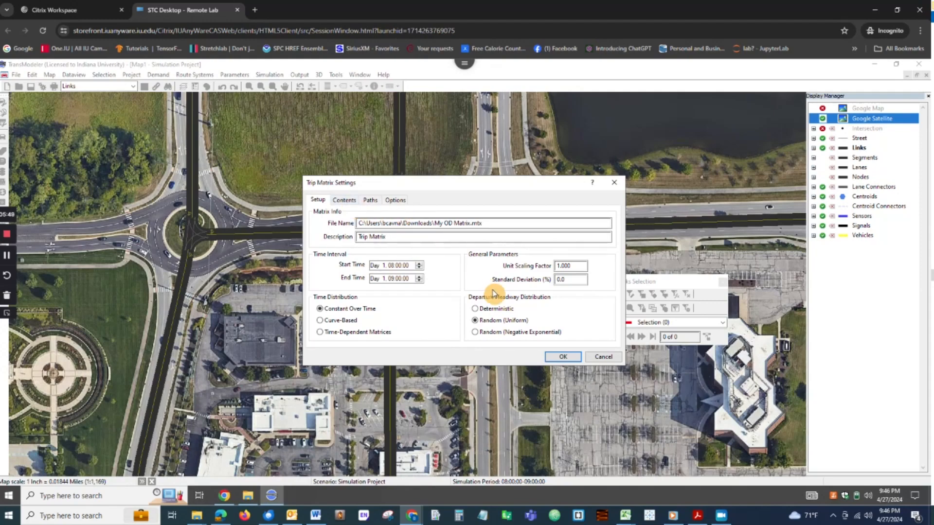
Review the trip matrix's contents, paths, options and setup, and accept the default settings
{"action": "left_click", "coordinate": [348, 201]}
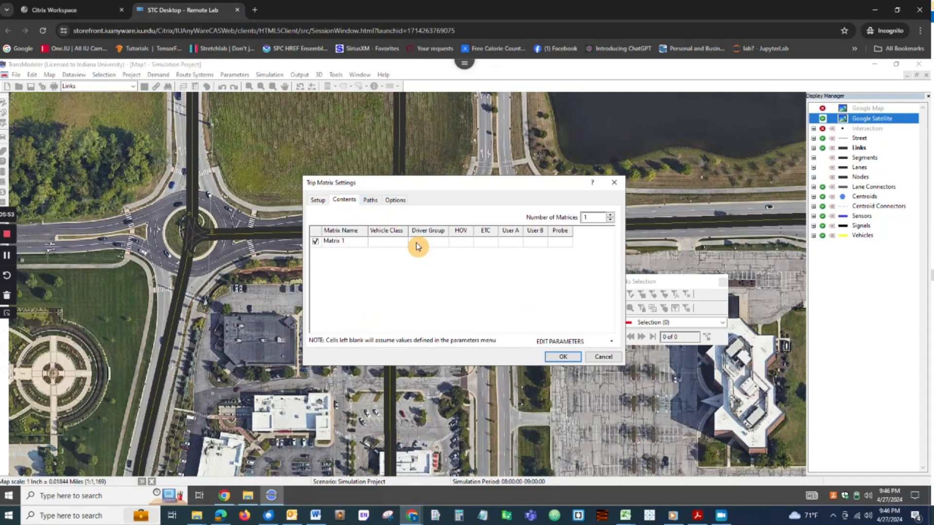
{"action": "left_click", "coordinate": [371, 201]}
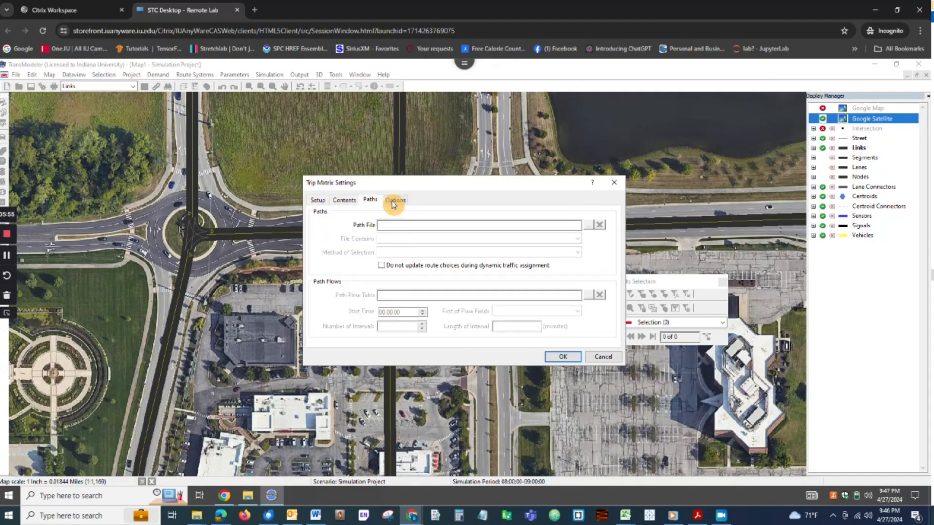
{"action": "left_click", "coordinate": [393, 201]}
{"action": "left_click", "coordinate": [318, 201]}
{"action": "left_click", "coordinate": [553, 358]}
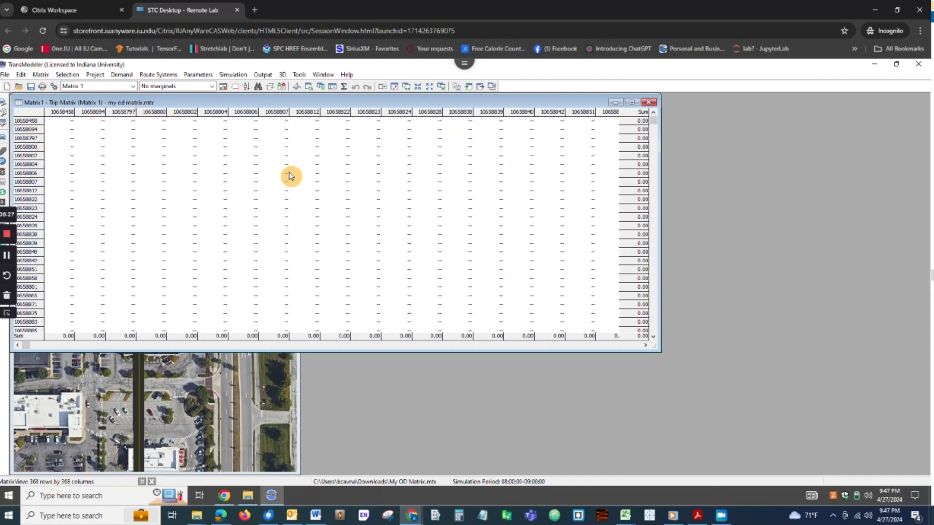
Fill all cells of the trip matrix with the formula randomnumber()*100
{"action": "left_click", "coordinate": [297, 87]}
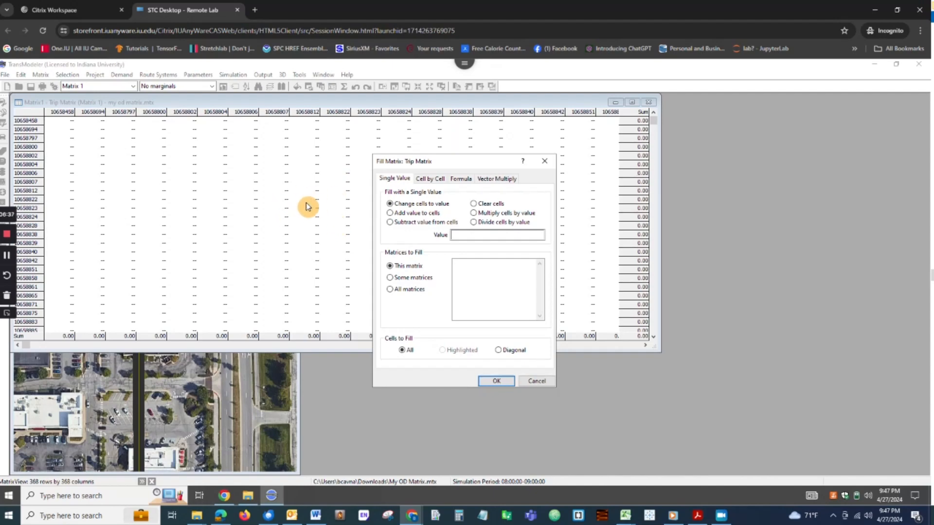
{"action": "left_click", "coordinate": [461, 178]}
{"action": "left_click", "coordinate": [439, 223]}
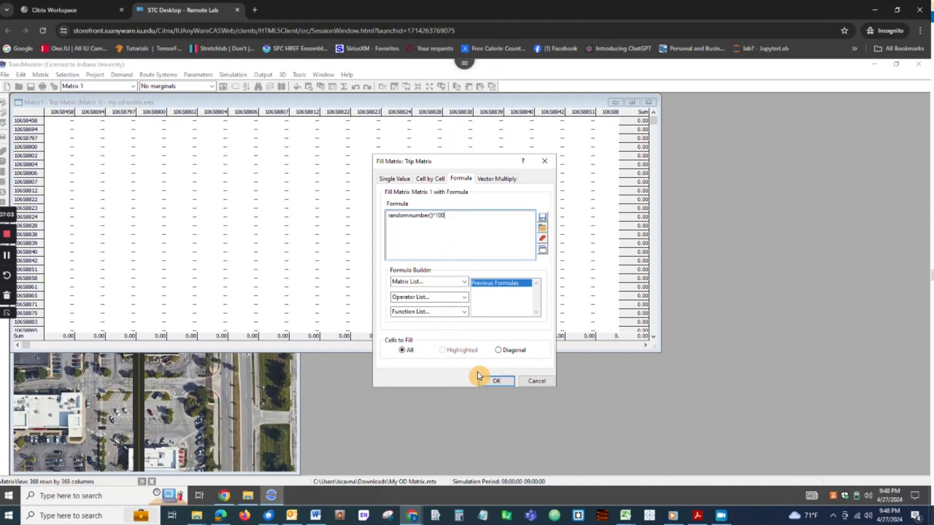
{"action": "left_click", "coordinate": [494, 384]}
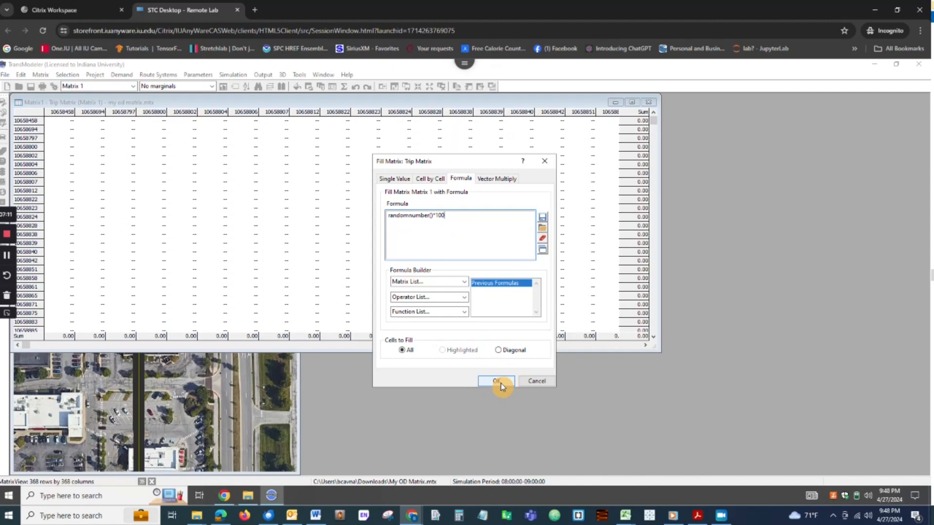
{"action": "left_click", "coordinate": [501, 385]}
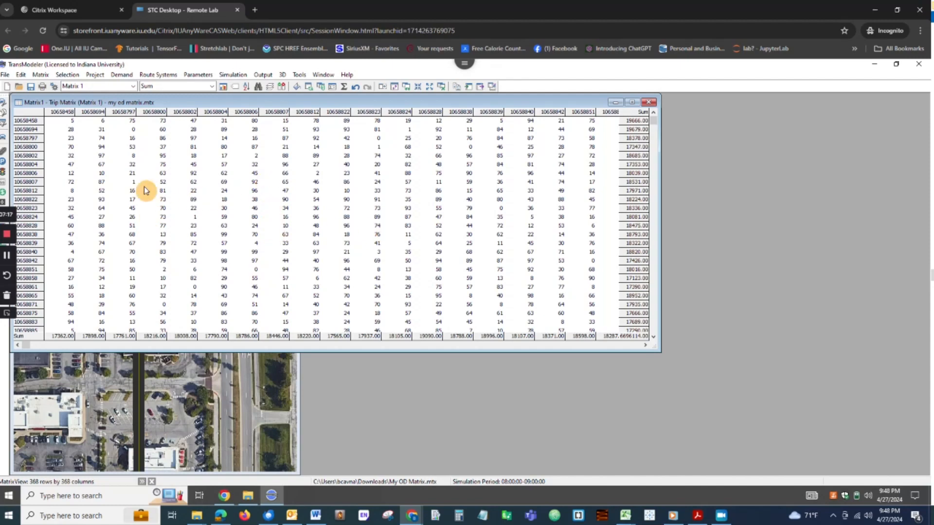
Check a cell in the filled trip matrix, close the matrix and maximize the simulation map window
{"action": "left_click", "coordinate": [71, 141]}
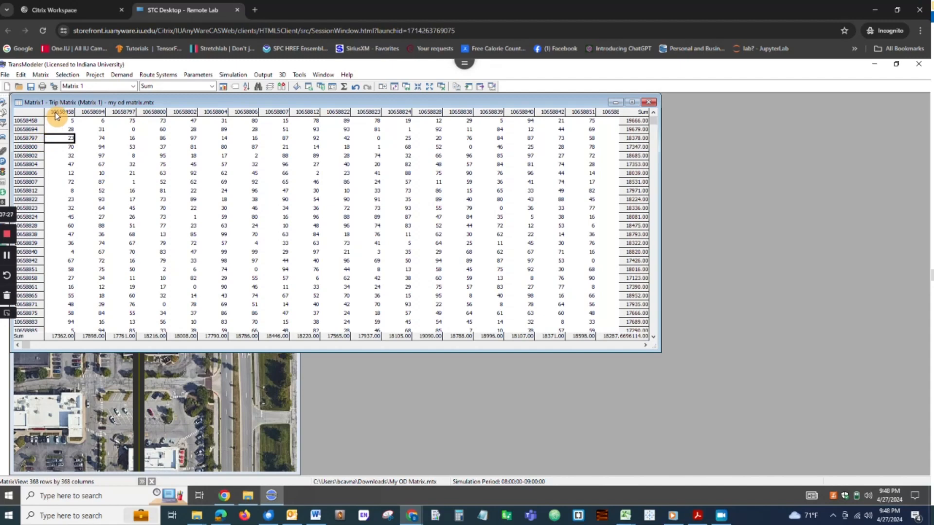
{"action": "left_click", "coordinate": [648, 102]}
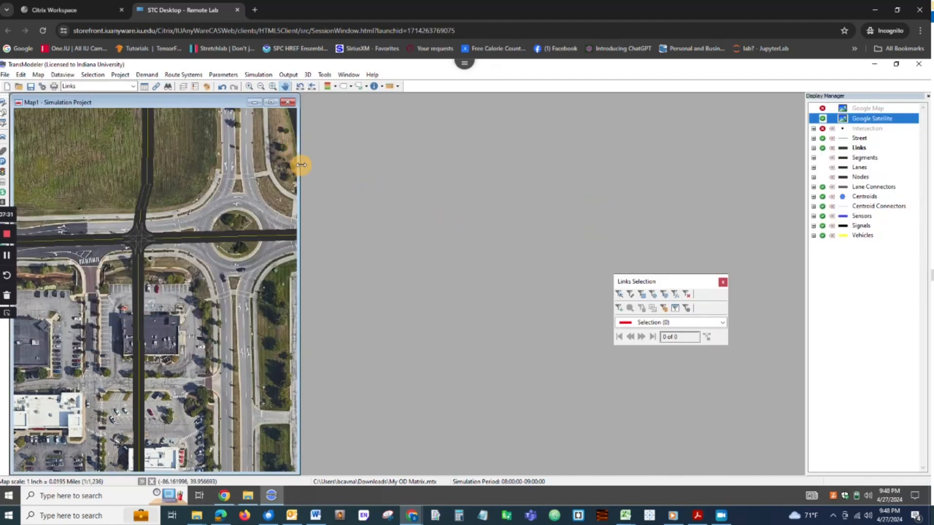
{"action": "left_click", "coordinate": [272, 103]}
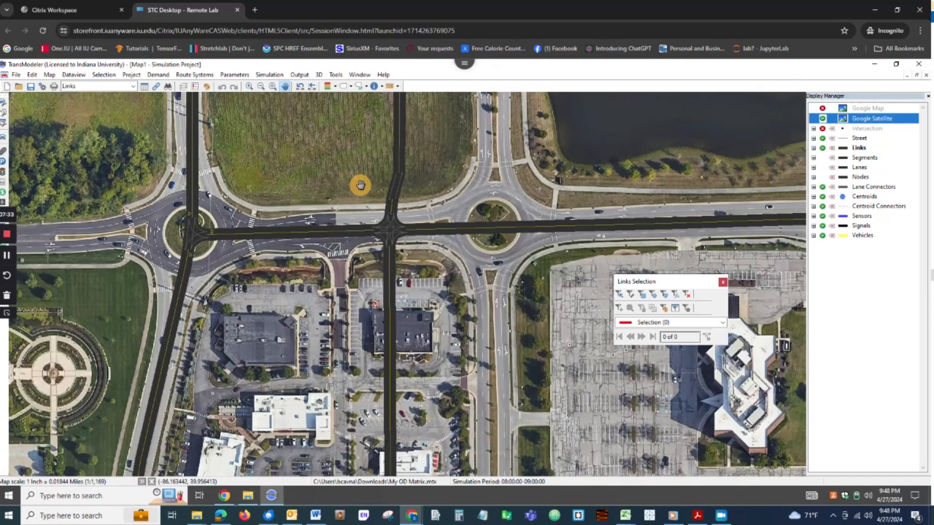
Begin the simulation, resume it so vehicles move through the network, and pause it
{"action": "left_click", "coordinate": [271, 76]}
{"action": "left_click", "coordinate": [281, 110]}
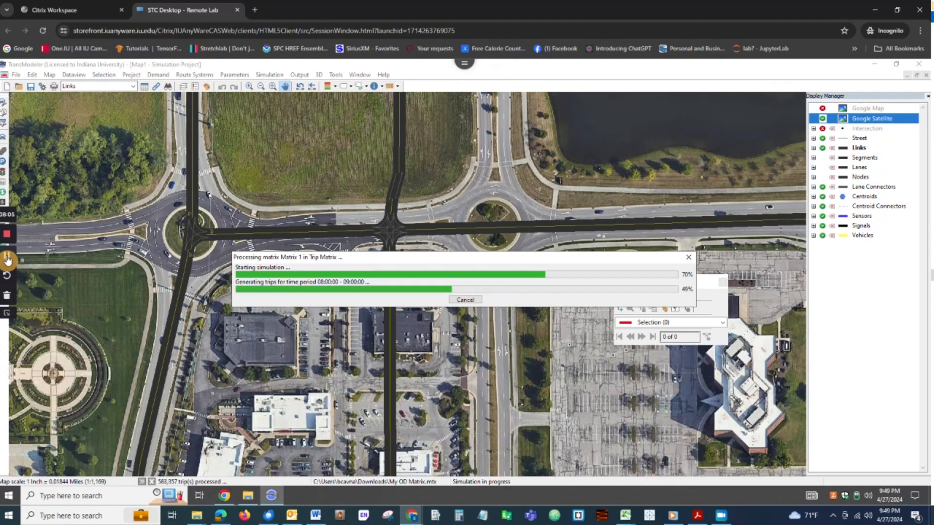
{"action": "left_click", "coordinate": [6, 260]}
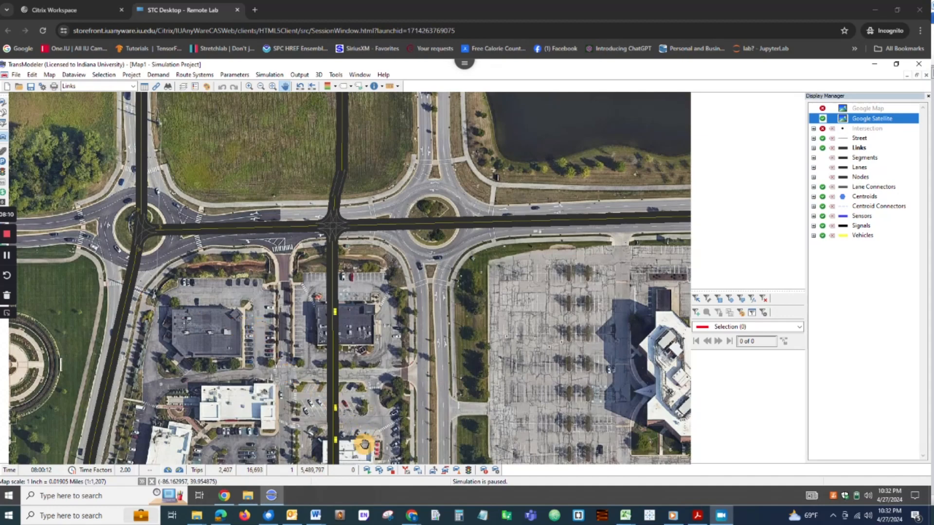
{"action": "left_click", "coordinate": [368, 473]}
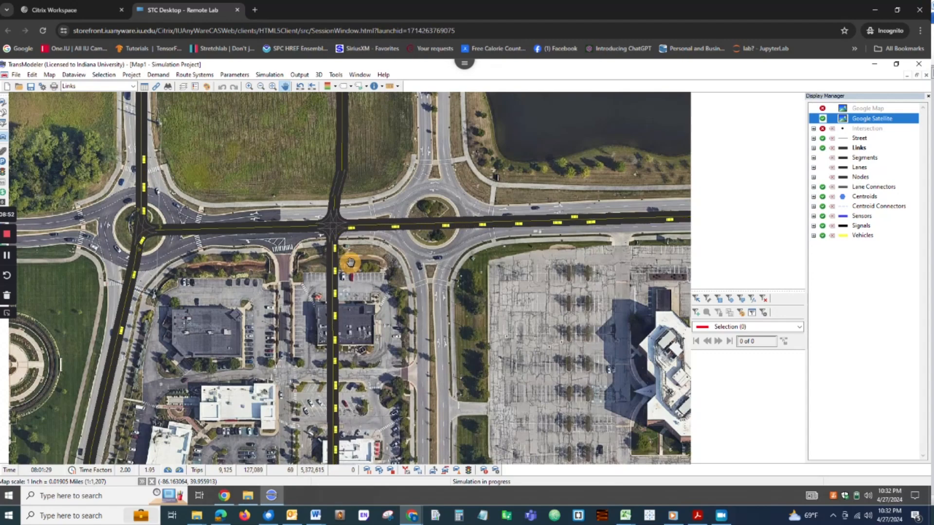
{"action": "left_click", "coordinate": [367, 471]}
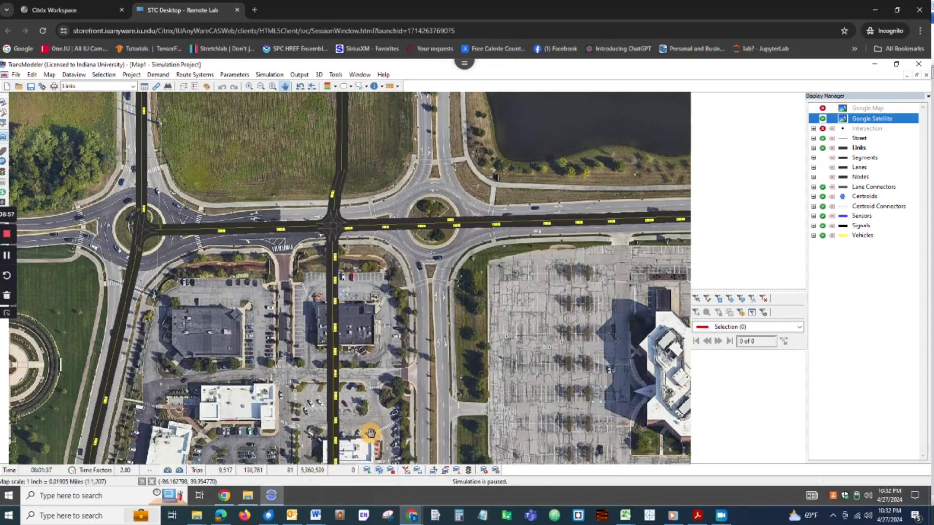
Review the vehicle class percentages in the vehicle fleet parameters and leave without making changes
{"action": "left_click", "coordinate": [229, 76]}
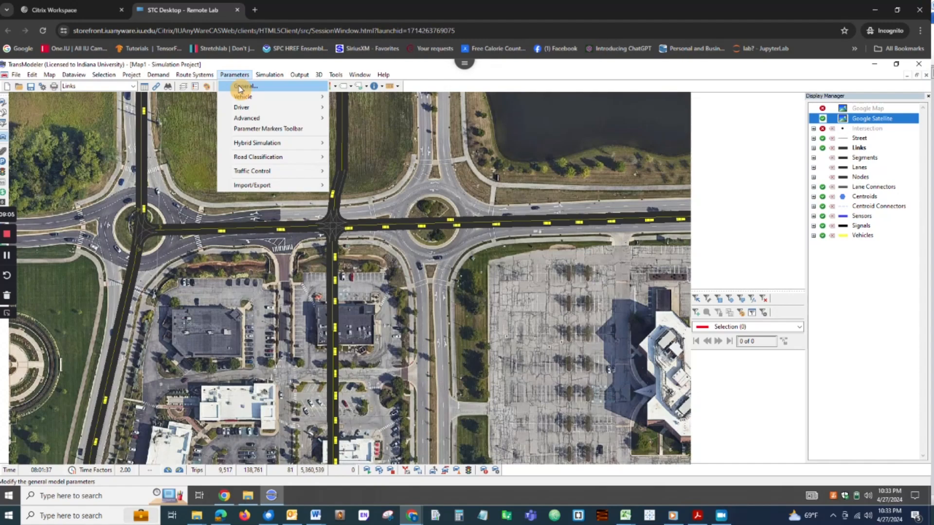
{"action": "mouse_move", "coordinate": [246, 99]}
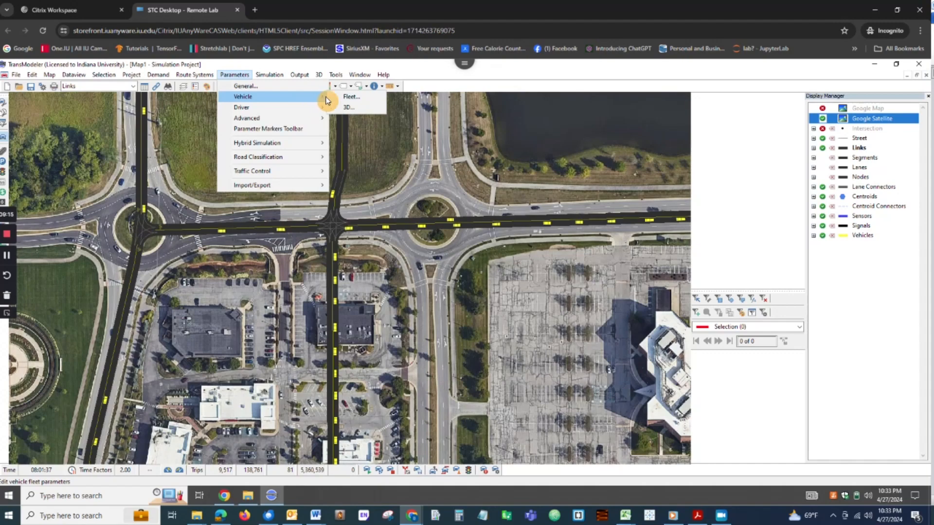
{"action": "left_click", "coordinate": [346, 97]}
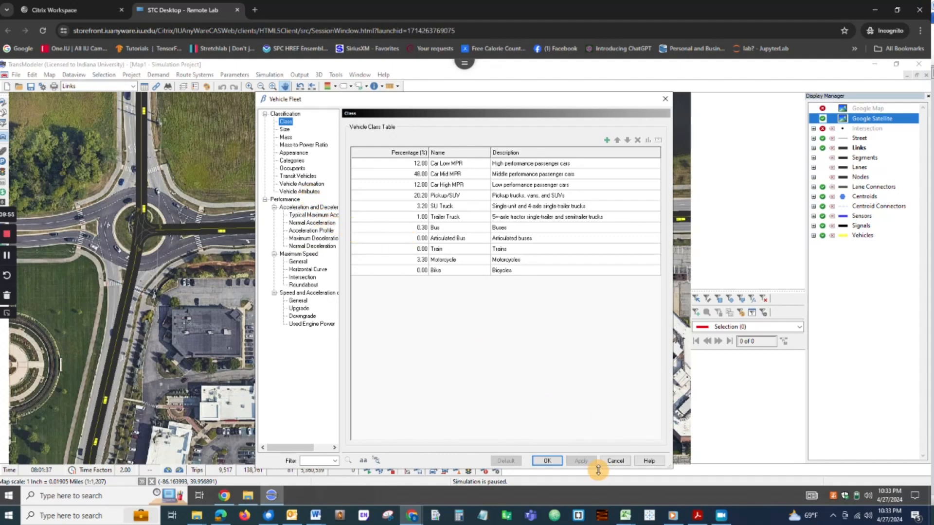
{"action": "left_click", "coordinate": [615, 461]}
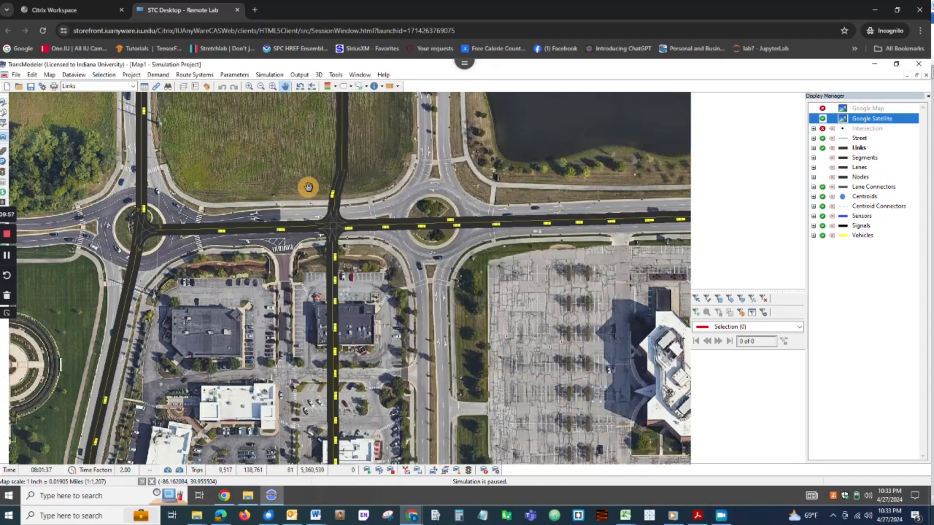
Review the car-following model choices, critical headways and yielding settings in the Driver Behavior parameters, and leave without making changes
{"action": "left_click", "coordinate": [269, 76]}
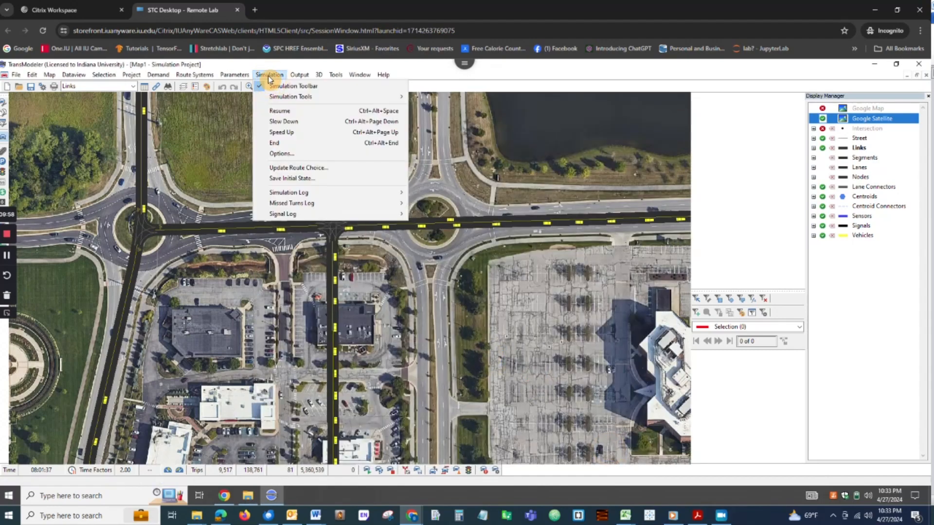
{"action": "mouse_move", "coordinate": [249, 79]}
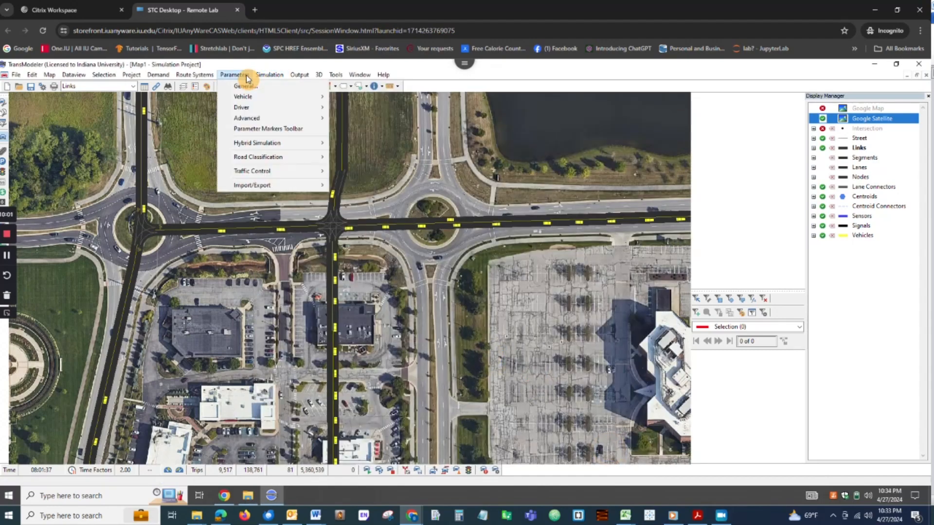
{"action": "mouse_move", "coordinate": [255, 111]}
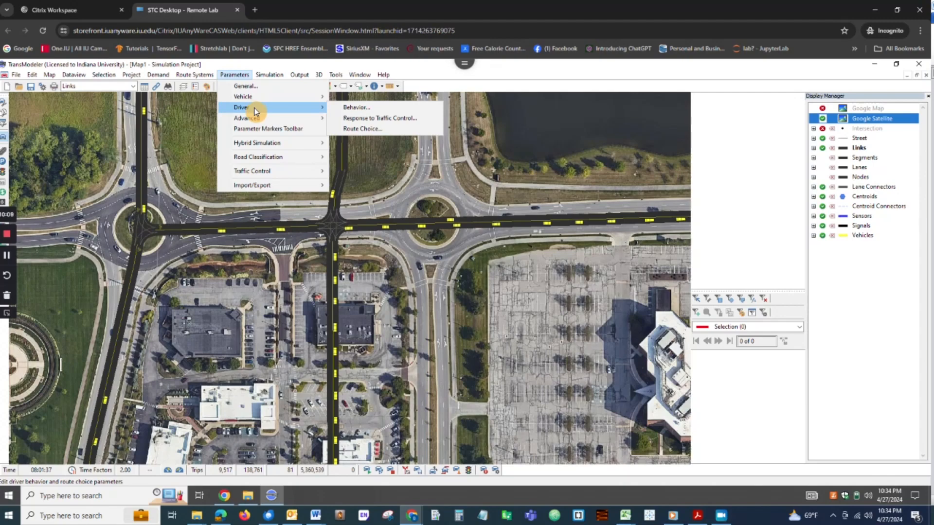
{"action": "left_click", "coordinate": [345, 108]}
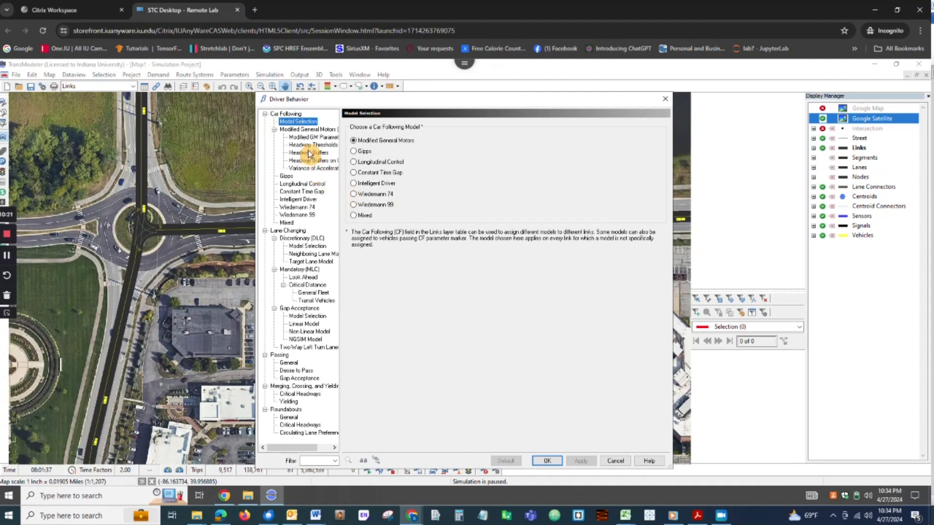
{"action": "left_click", "coordinate": [295, 393]}
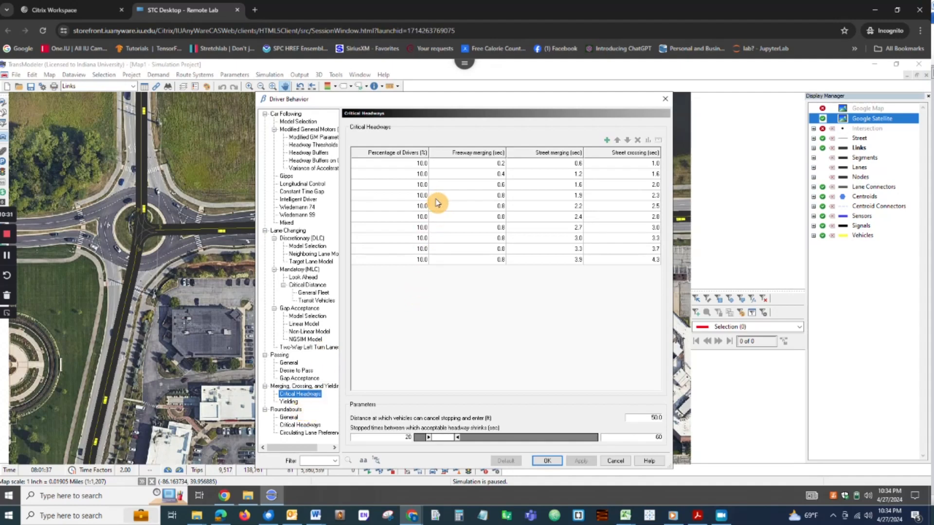
{"action": "left_click", "coordinate": [298, 402]}
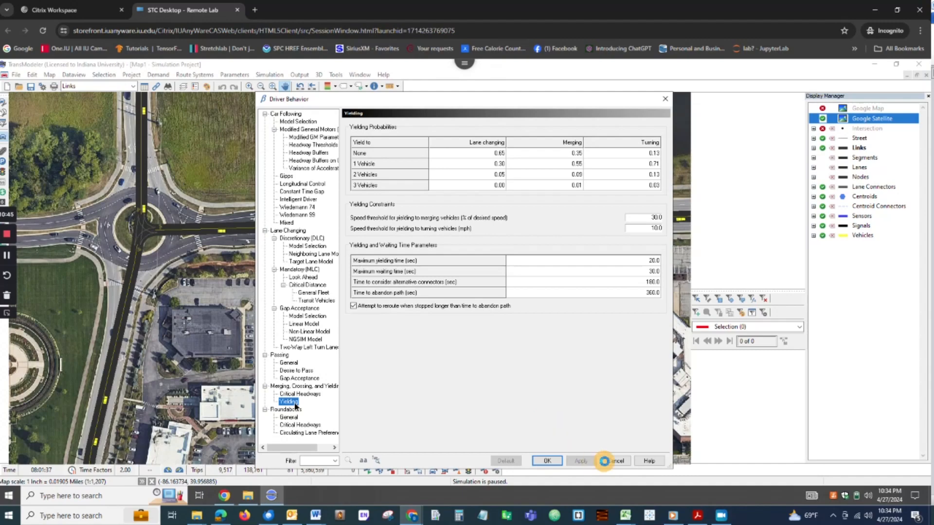
{"action": "left_click", "coordinate": [613, 461]}
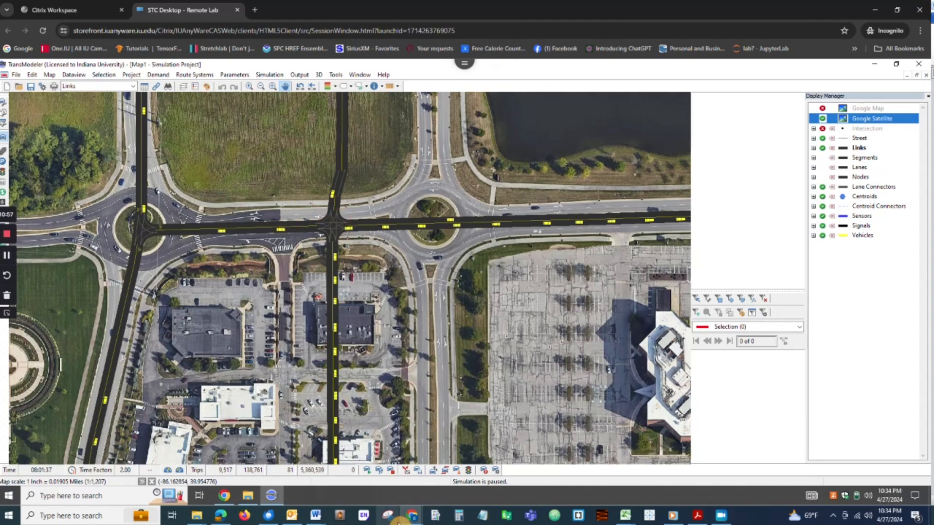
End the paused simulation and open the Road Editor, docking it beside the map
{"action": "left_click", "coordinate": [390, 473]}
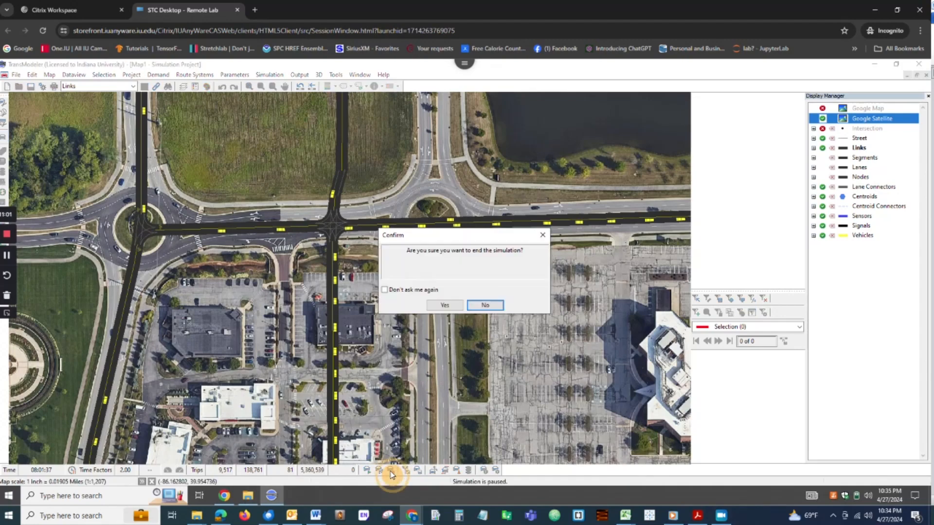
{"action": "left_click", "coordinate": [447, 307]}
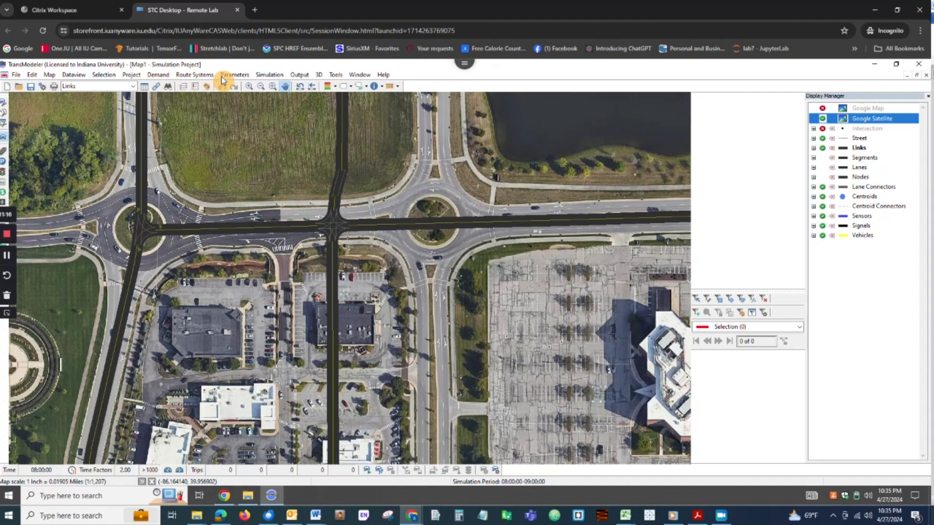
{"action": "left_click", "coordinate": [51, 77]}
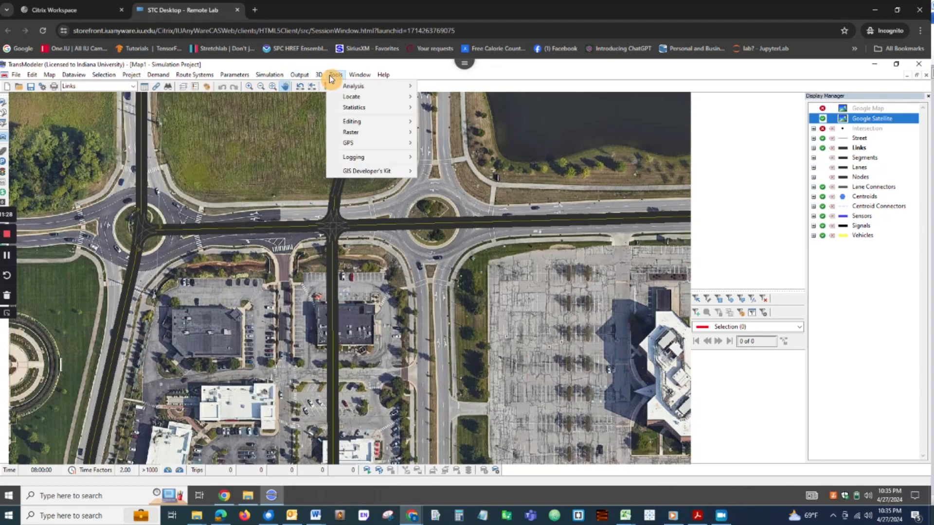
{"action": "mouse_move", "coordinate": [358, 123]}
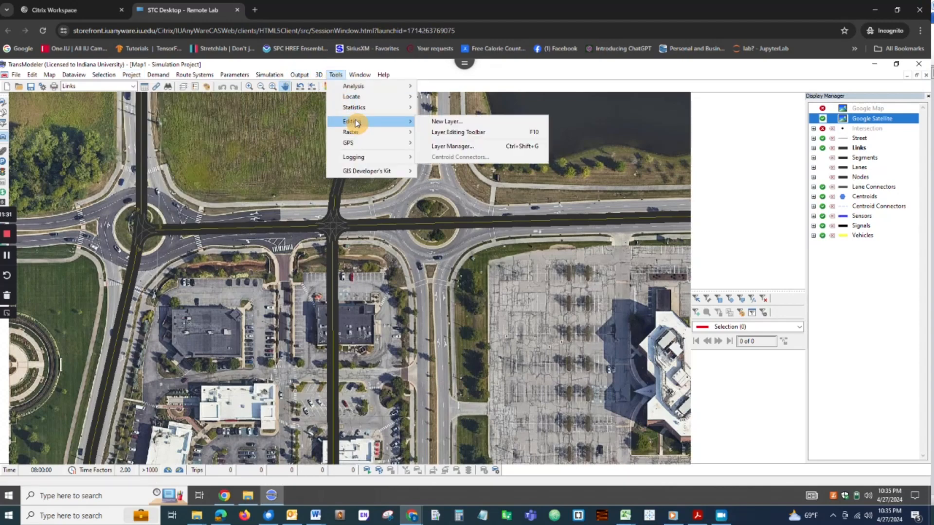
{"action": "mouse_move", "coordinate": [167, 78]}
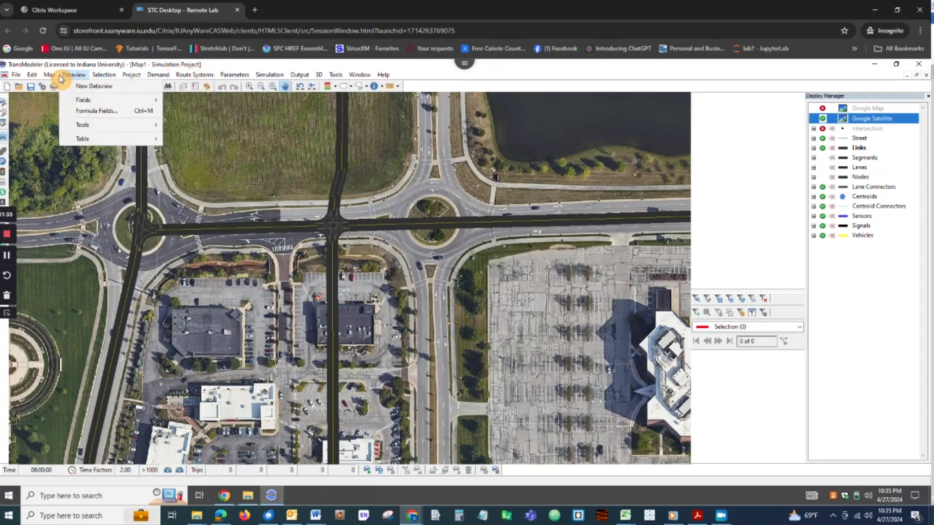
{"action": "mouse_move", "coordinate": [55, 79]}
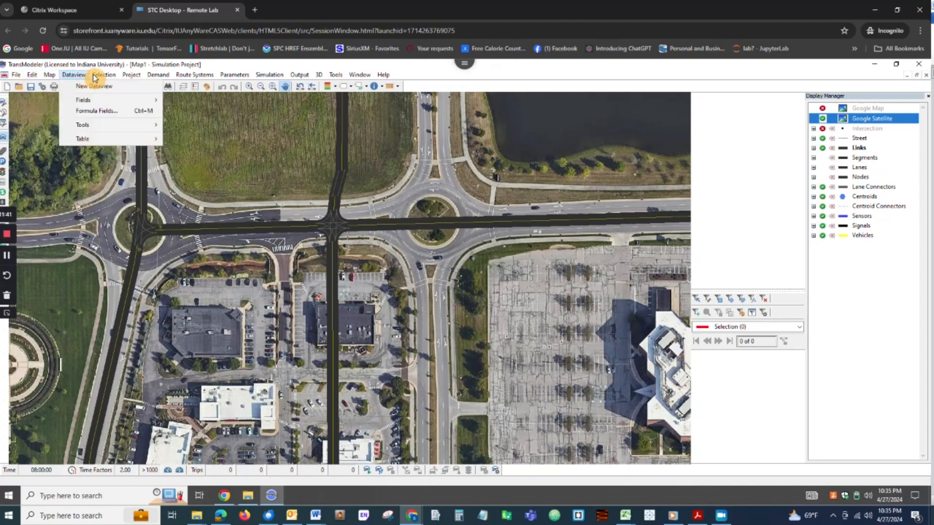
{"action": "mouse_move", "coordinate": [107, 78]}
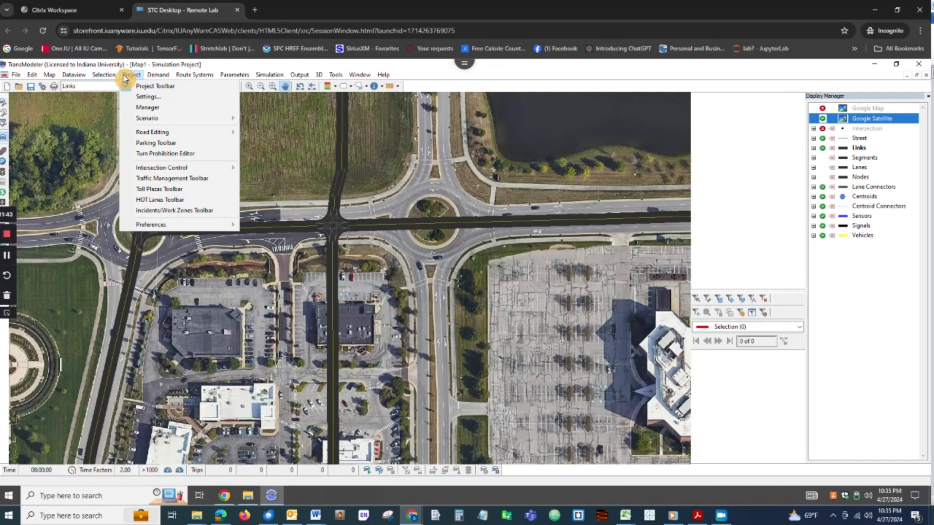
{"action": "mouse_move", "coordinate": [170, 137]}
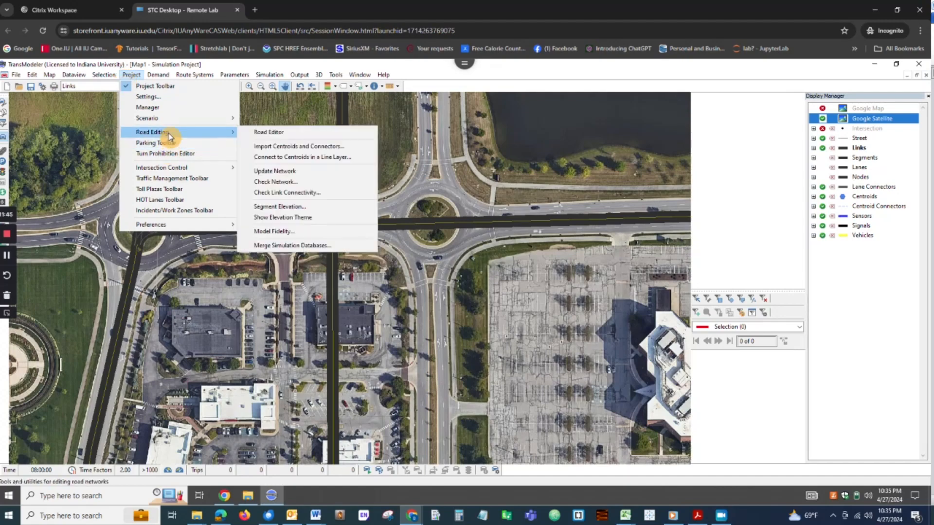
{"action": "left_click", "coordinate": [270, 133]}
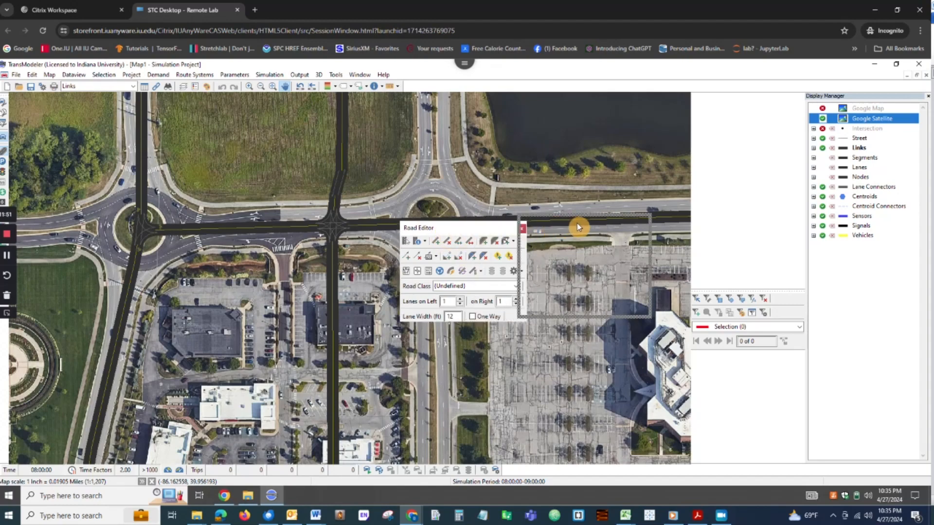
{"action": "left_click_drag", "start_coordinate": [682, 186], "coordinate": [699, 190]}
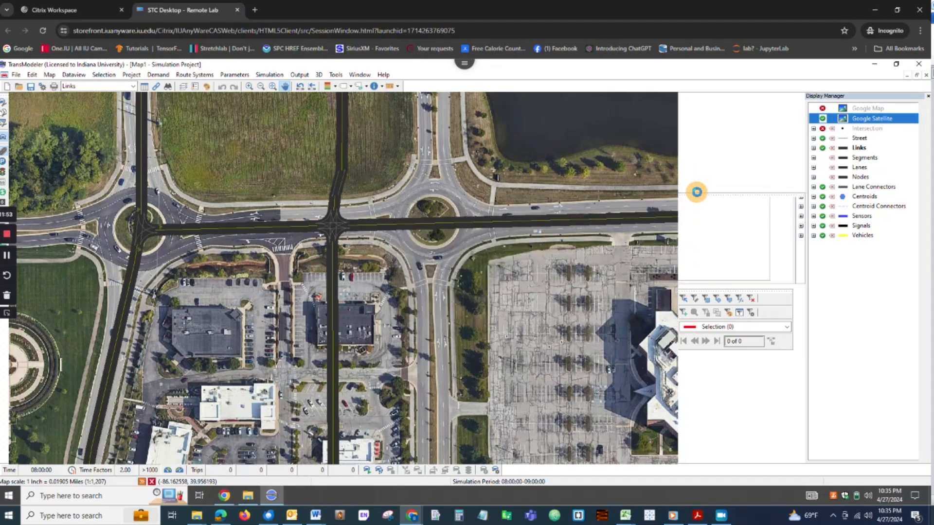
{"action": "left_click", "coordinate": [696, 202]}
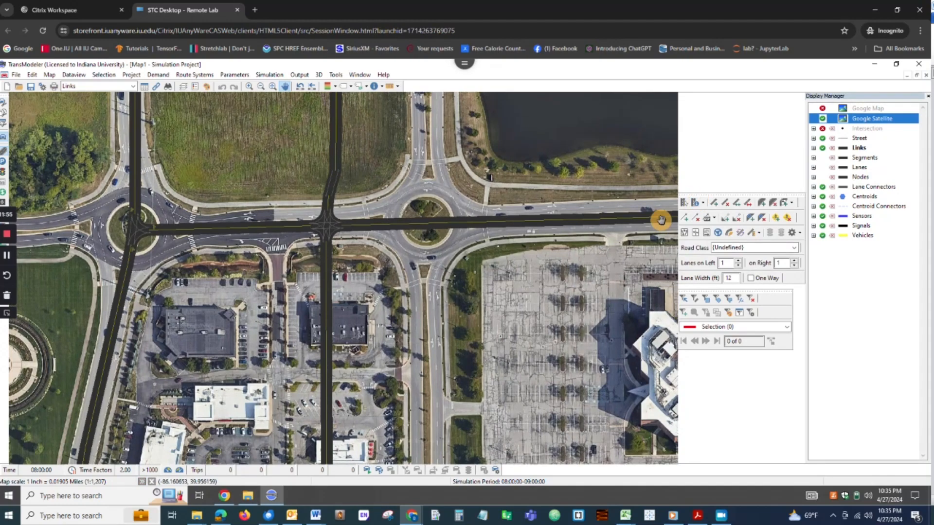
Split the link just north of the four-way intersection between the roundabouts and commit the road edit
{"action": "left_click", "coordinate": [748, 203]}
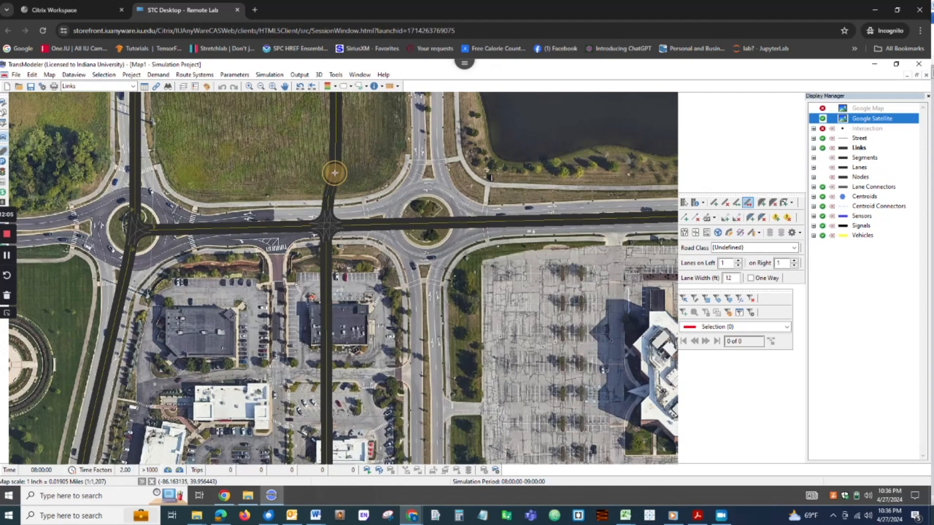
{"action": "left_click", "coordinate": [334, 168]}
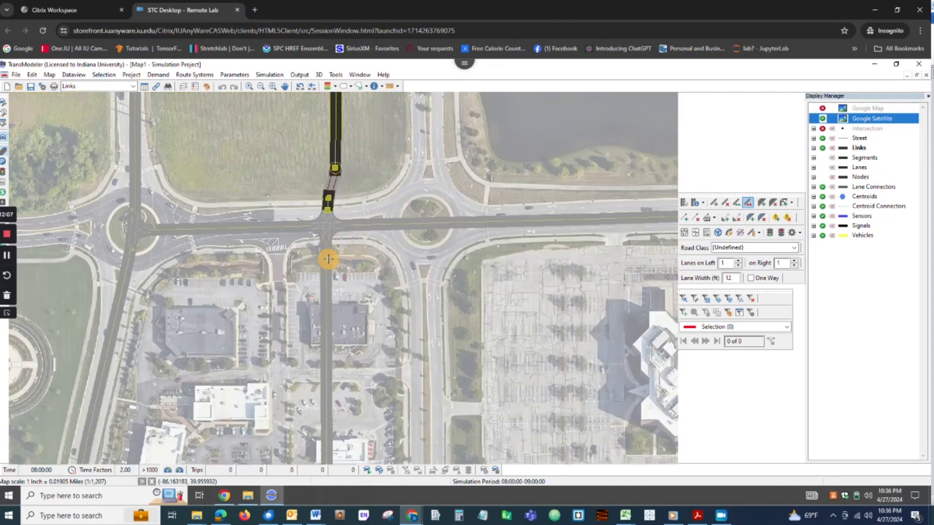
{"action": "left_click", "coordinate": [769, 233]}
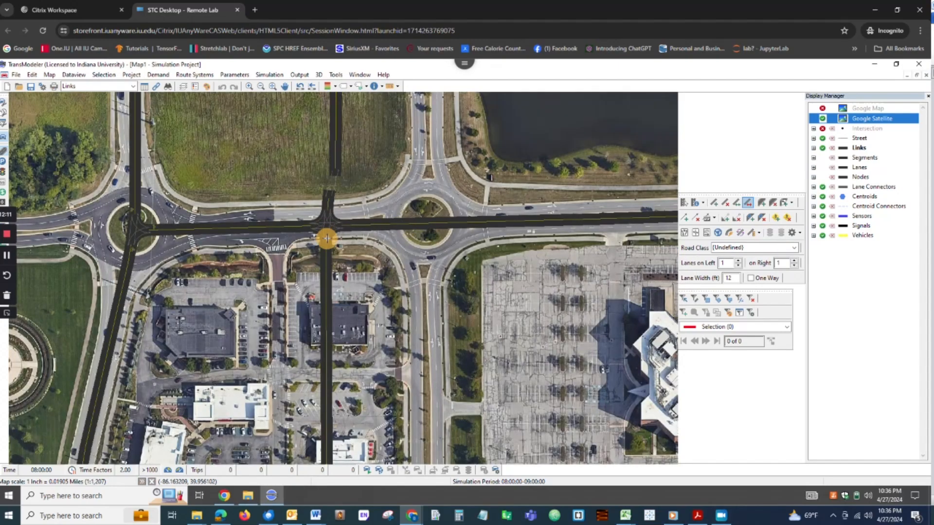
Split the link just south of the four-way intersection, turn the joint into a node, and commit the edits
{"action": "left_click", "coordinate": [748, 204]}
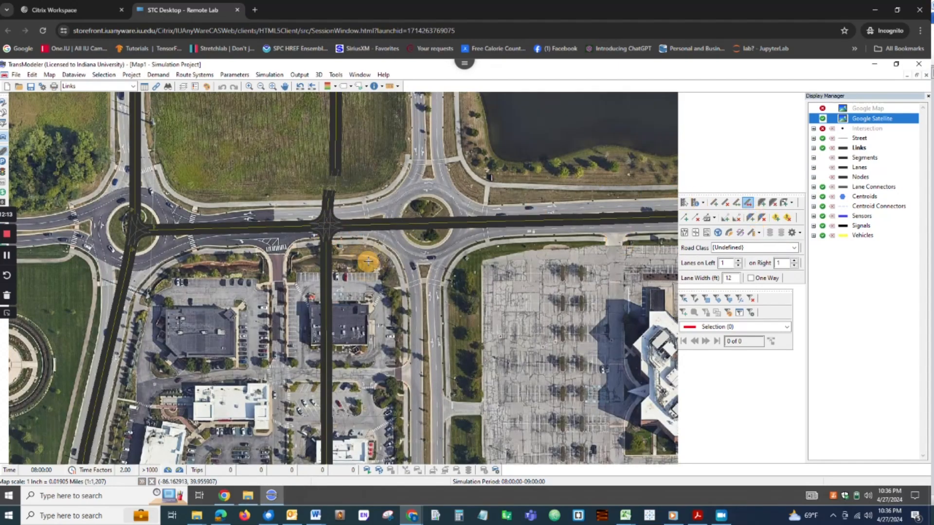
{"action": "left_click", "coordinate": [326, 271]}
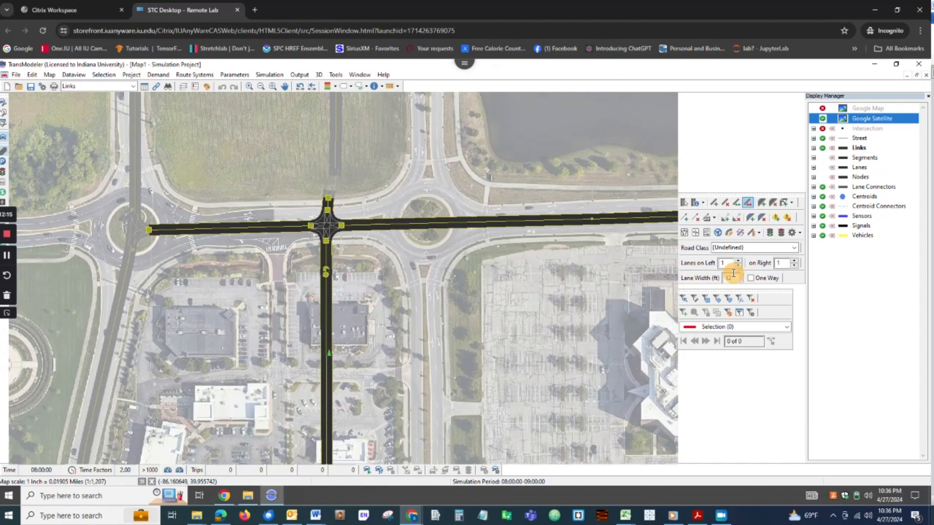
{"action": "left_click", "coordinate": [770, 232]}
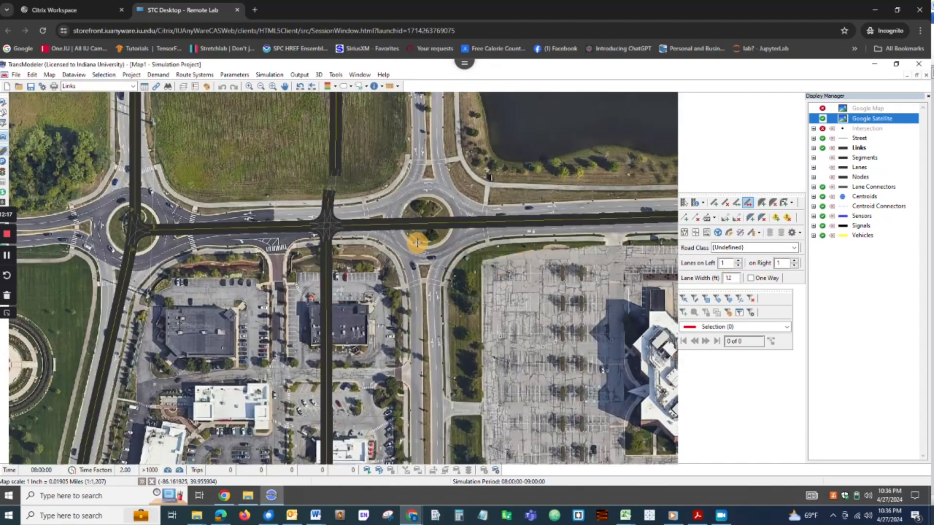
{"action": "left_click", "coordinate": [747, 204]}
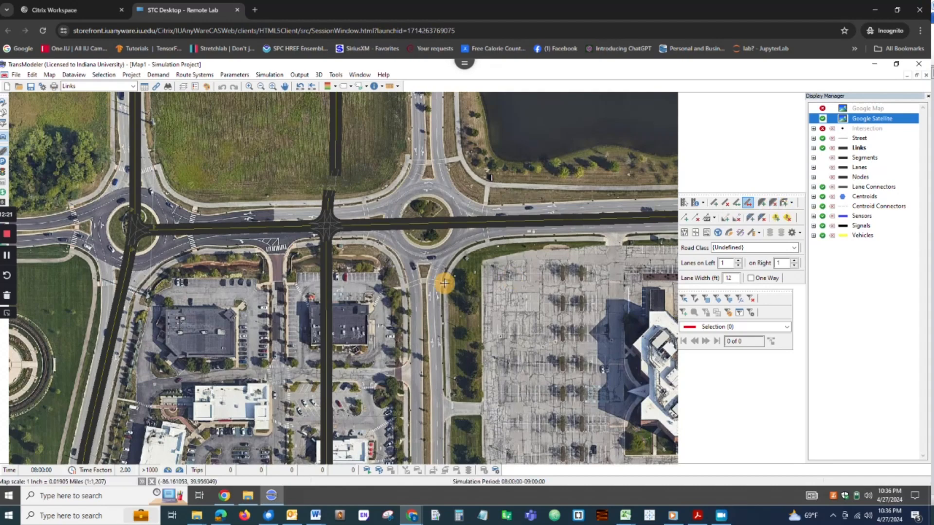
{"action": "left_click", "coordinate": [324, 268]}
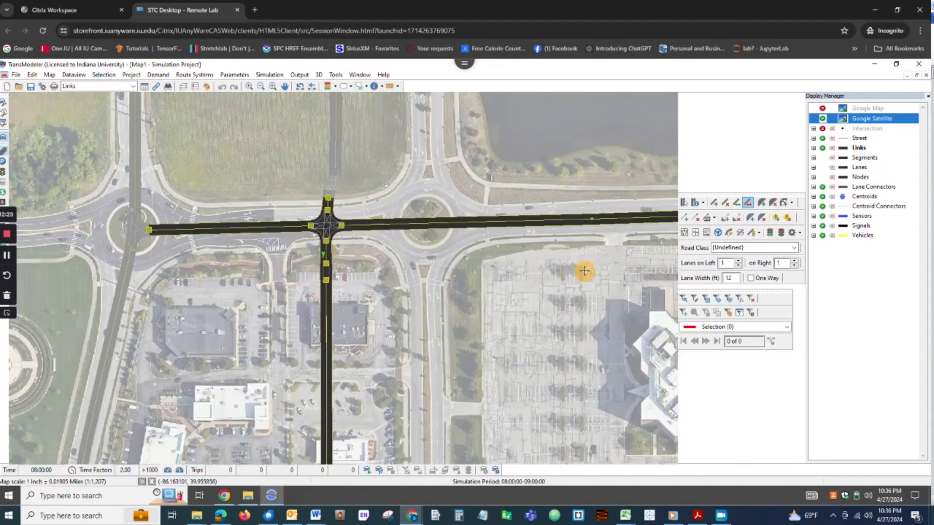
{"action": "left_click", "coordinate": [780, 233]}
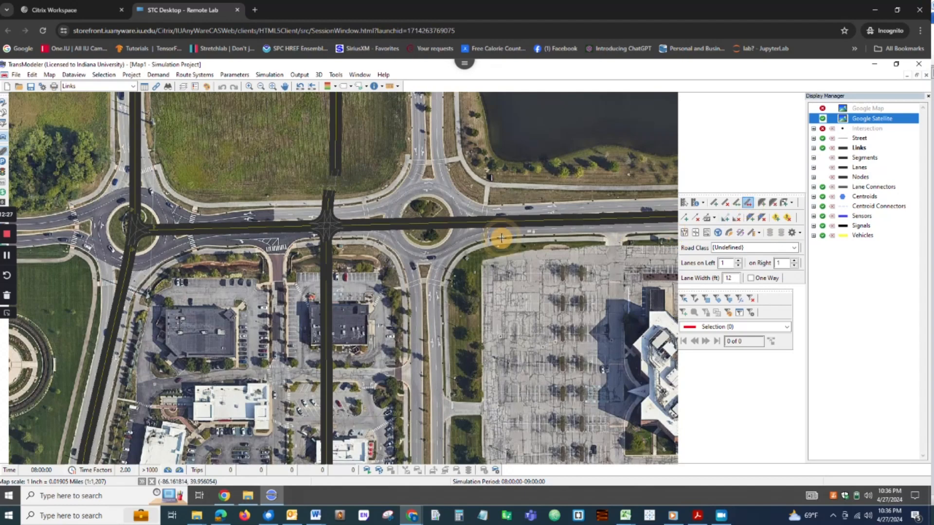
Split the link just west of the four-way intersection, commit it, and split the link just east of it
{"action": "left_click", "coordinate": [286, 227]}
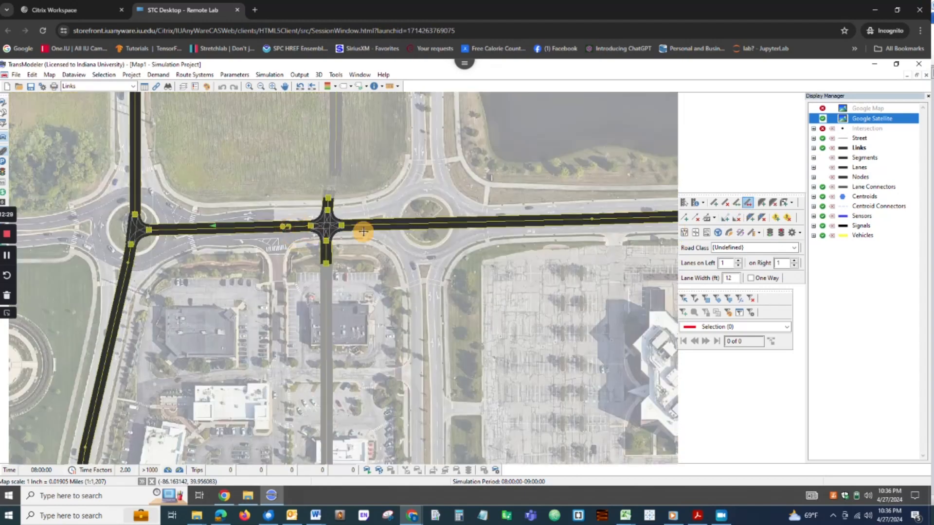
{"action": "left_click", "coordinate": [287, 227]}
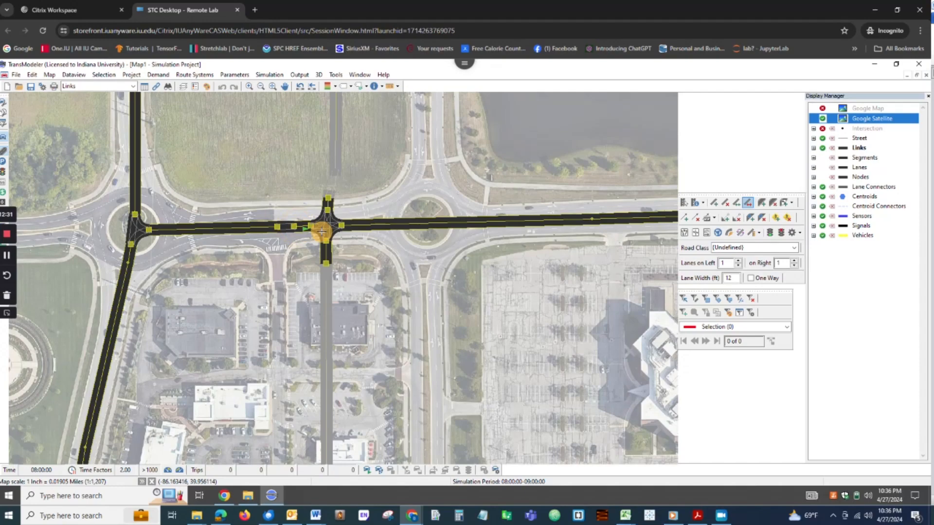
{"action": "left_click", "coordinate": [769, 233]}
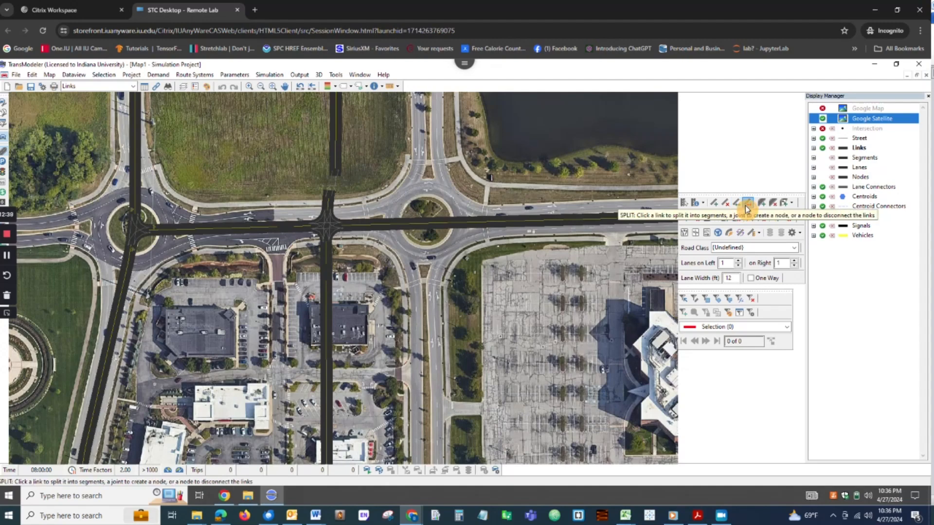
{"action": "left_click", "coordinate": [363, 225]}
{"action": "left_click", "coordinate": [363, 225]}
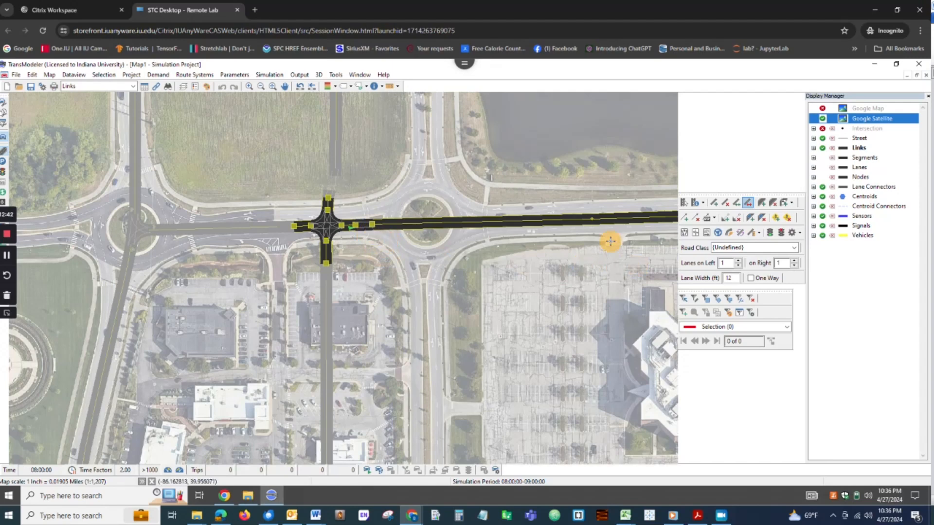
Move the segment end points on the short east leg of the four-way intersection and commit the road edits
{"action": "left_click", "coordinate": [684, 204]}
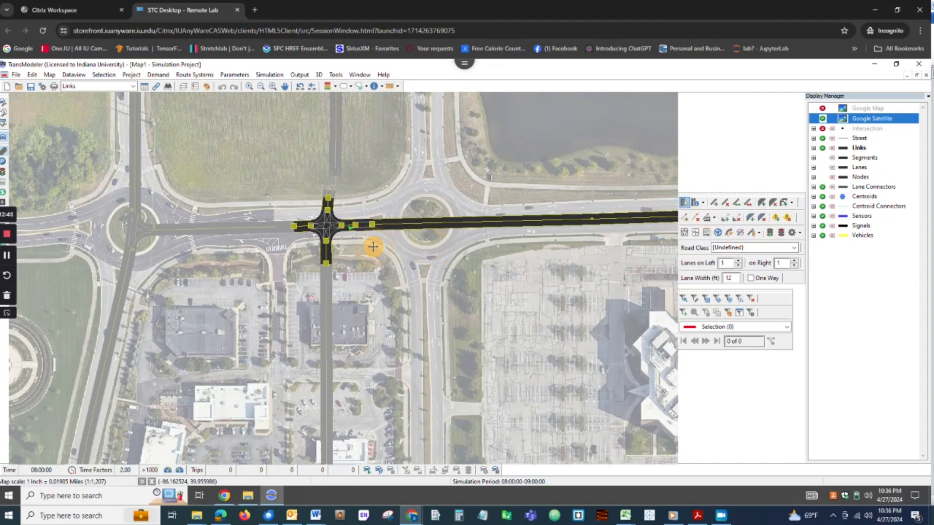
{"action": "left_click_drag", "start_coordinate": [343, 226], "coordinate": [367, 225]}
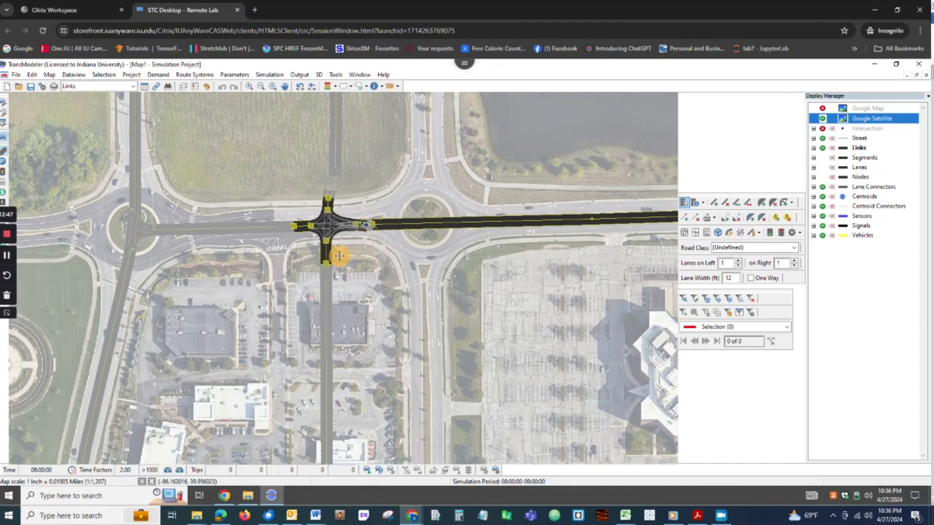
{"action": "left_click_drag", "start_coordinate": [355, 225], "coordinate": [336, 226]}
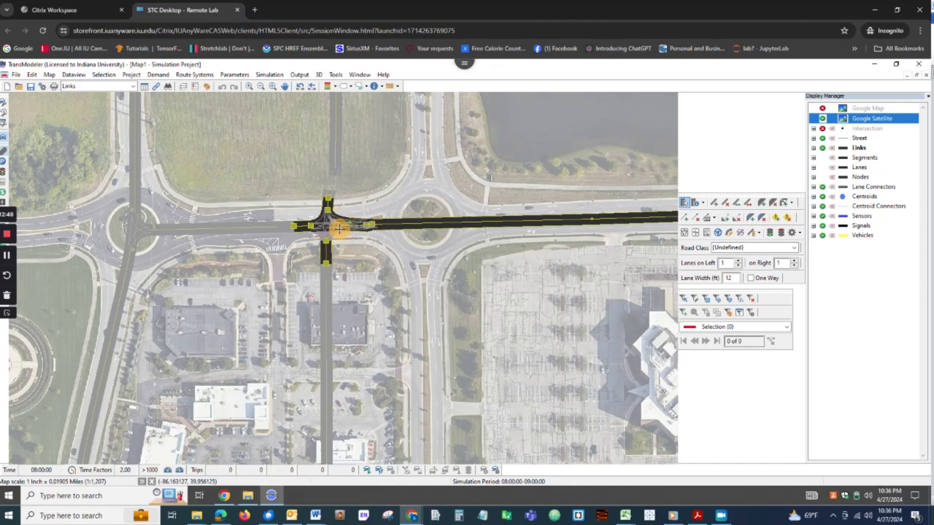
{"action": "left_click", "coordinate": [772, 235]}
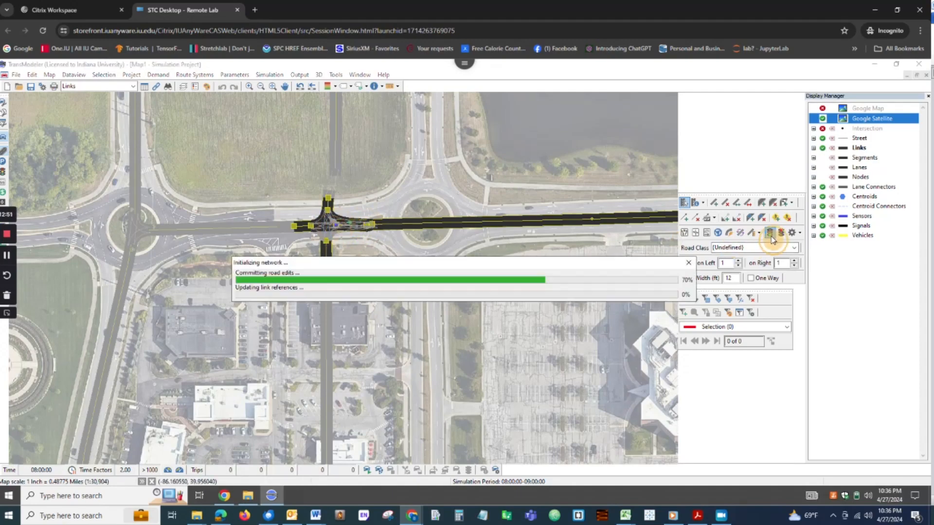
Split the short east leg of the four-way intersection, pull the west leg's end point back westward, and commit the road edits
{"action": "left_click", "coordinate": [747, 203]}
{"action": "left_click", "coordinate": [357, 226]}
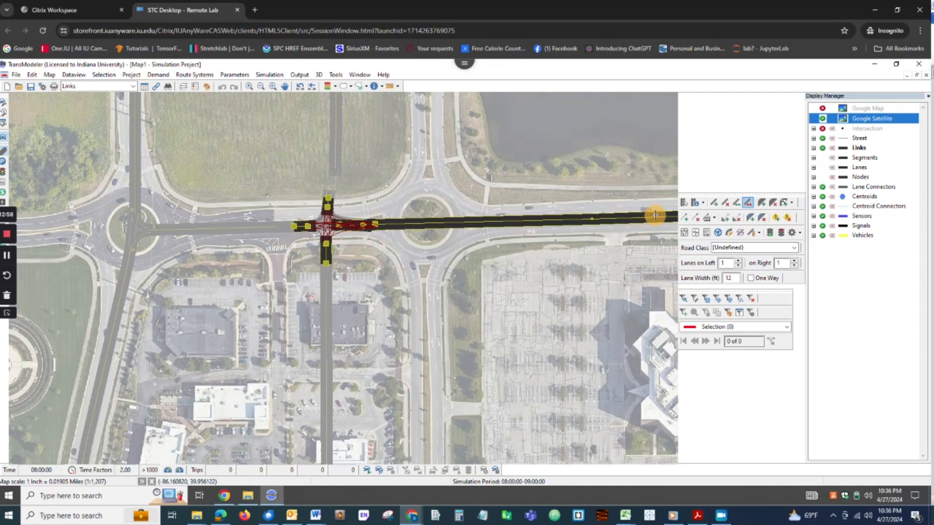
{"action": "left_click", "coordinate": [683, 204]}
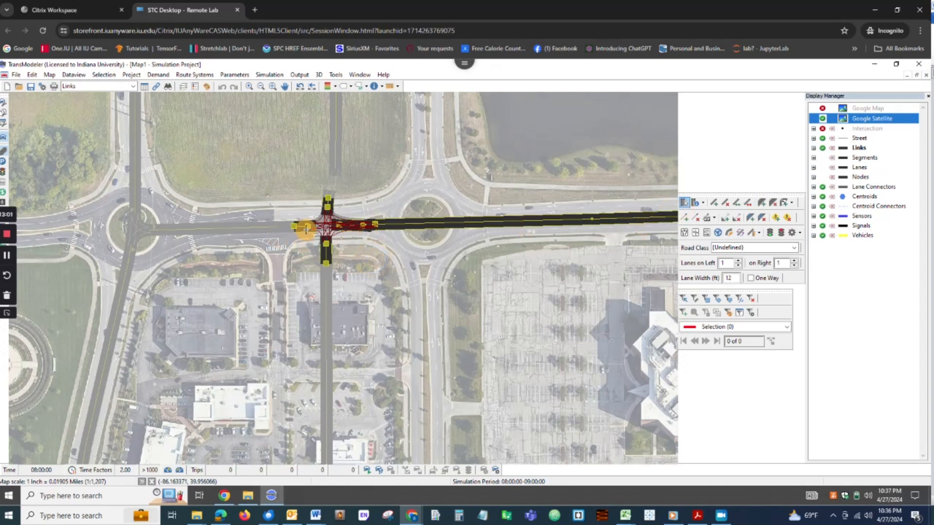
{"action": "left_click_drag", "start_coordinate": [302, 226], "coordinate": [292, 227]}
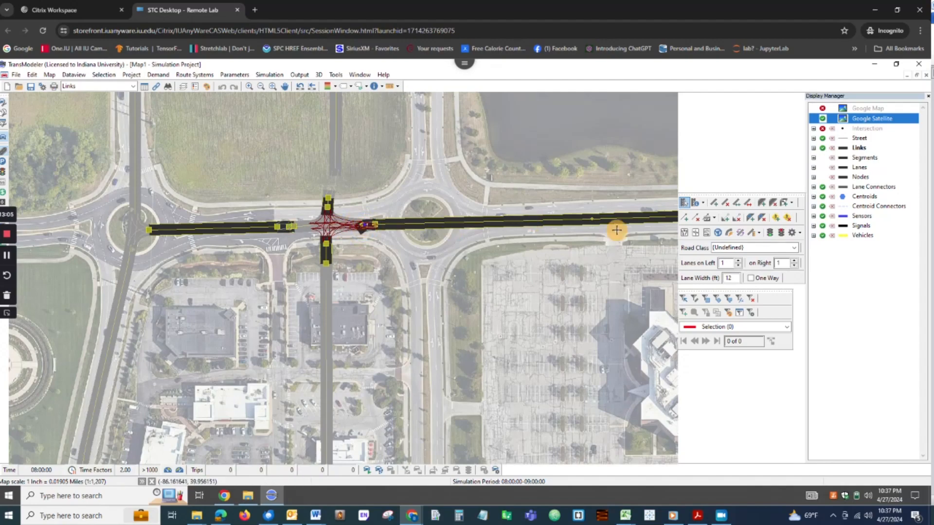
{"action": "left_click", "coordinate": [769, 234]}
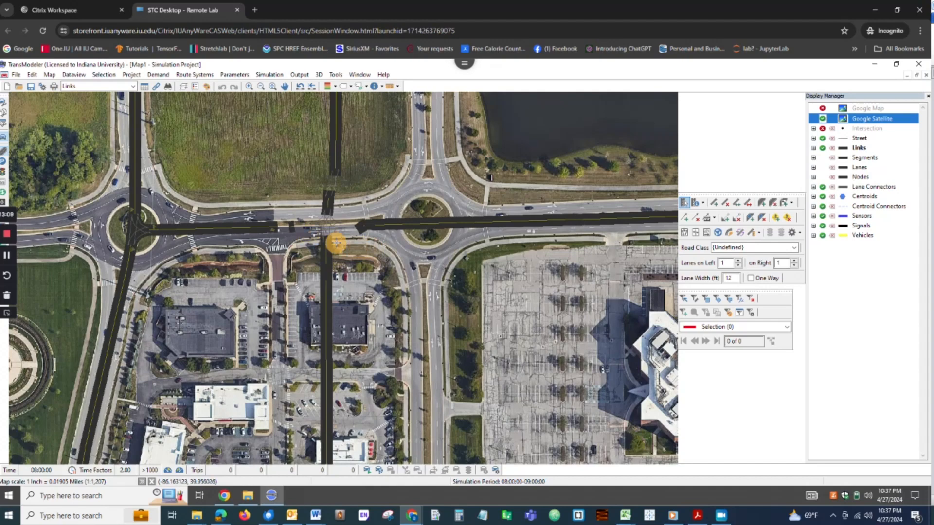
Delete the short leftover north and east segments of the former four-way intersection, committing each deletion
{"action": "left_click", "coordinate": [725, 202]}
{"action": "left_click", "coordinate": [328, 204]}
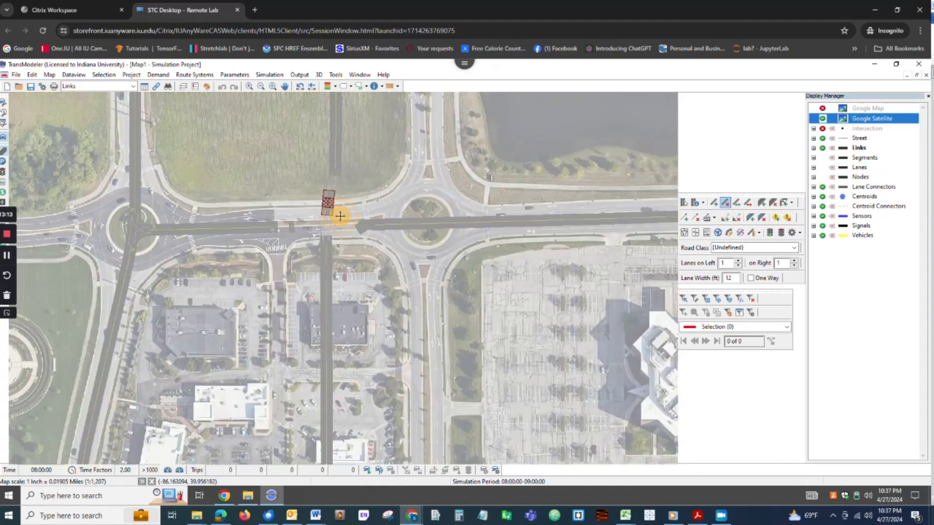
{"action": "left_click", "coordinate": [769, 233]}
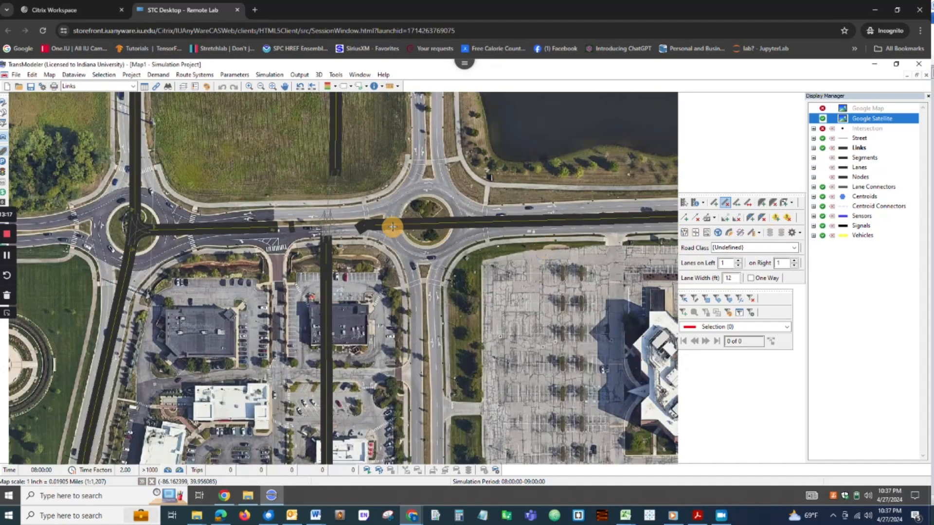
{"action": "left_click", "coordinate": [370, 221]}
{"action": "left_click", "coordinate": [769, 232]}
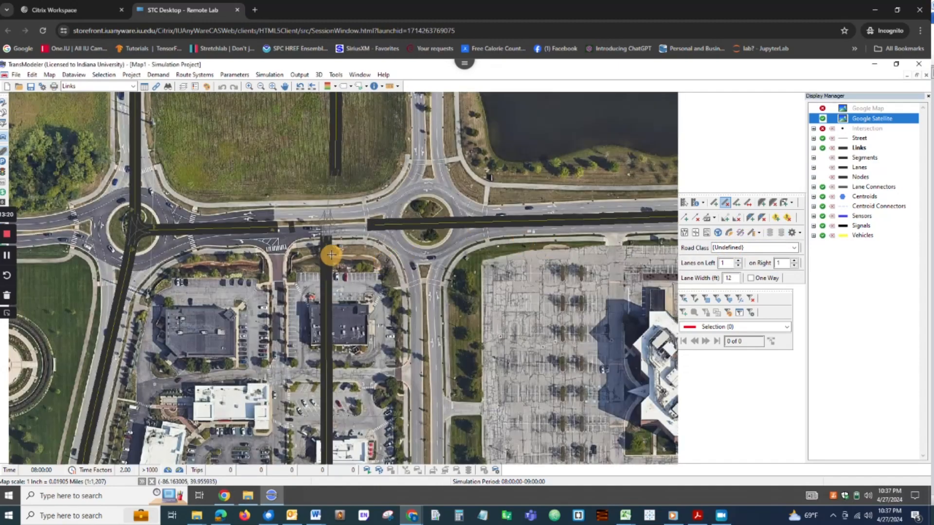
{"action": "left_click", "coordinate": [285, 227]}
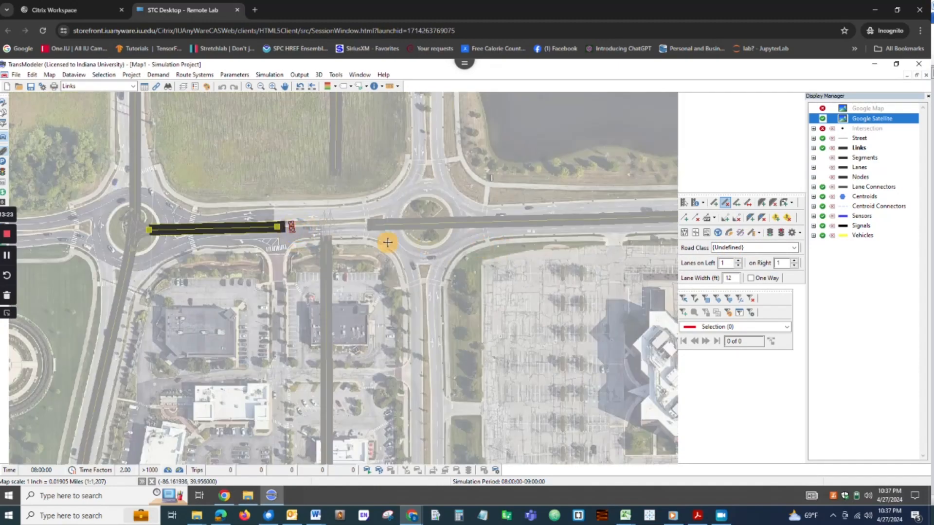
{"action": "left_click", "coordinate": [781, 232]}
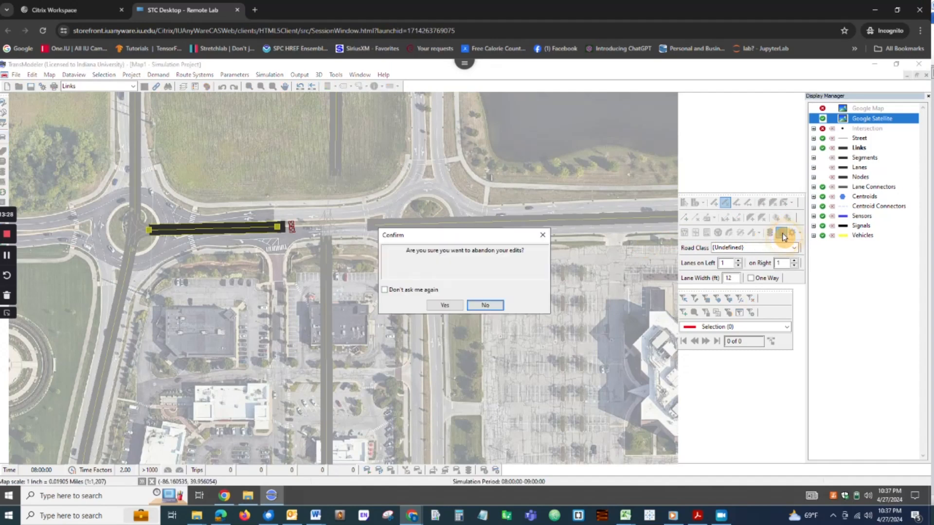
{"action": "left_click", "coordinate": [444, 305]}
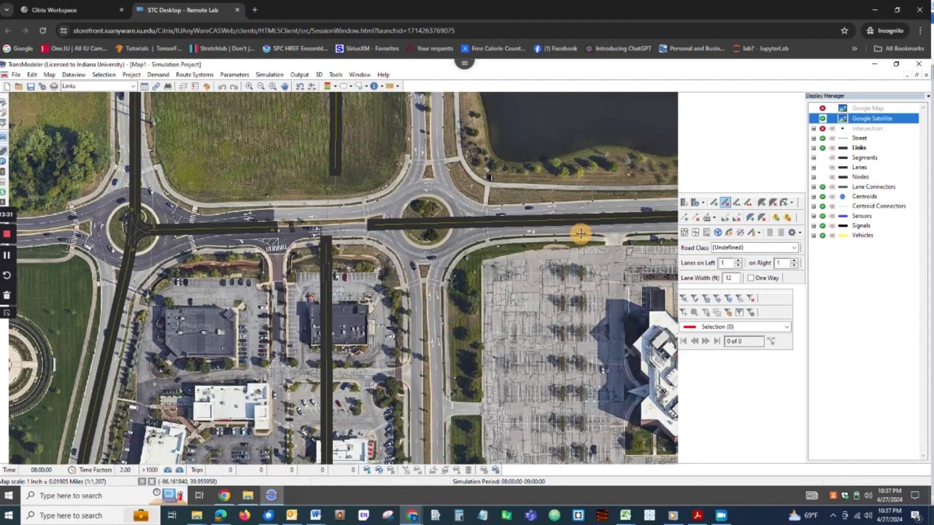
Shift the street crossing the field north of the main road eastward so its south end meets the eastern roundabout's north approach
{"action": "left_click", "coordinate": [687, 204]}
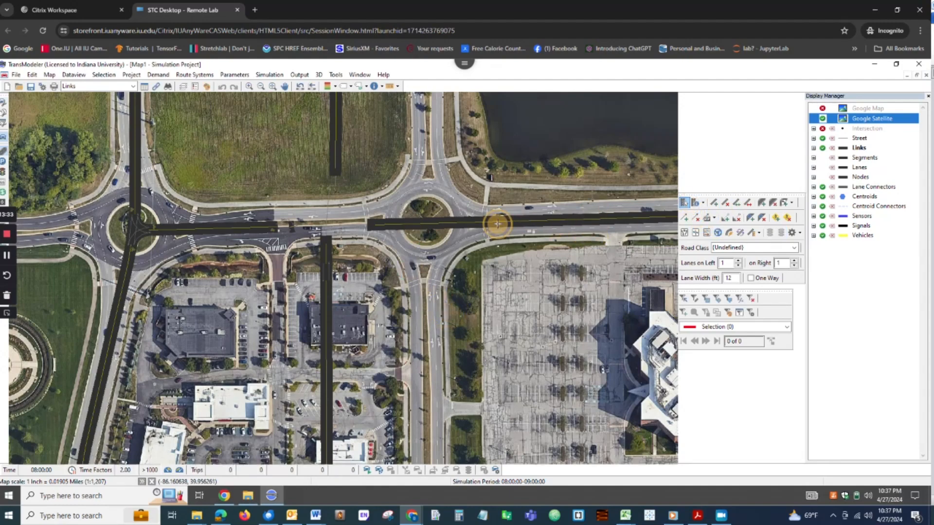
{"action": "left_click", "coordinate": [291, 228]}
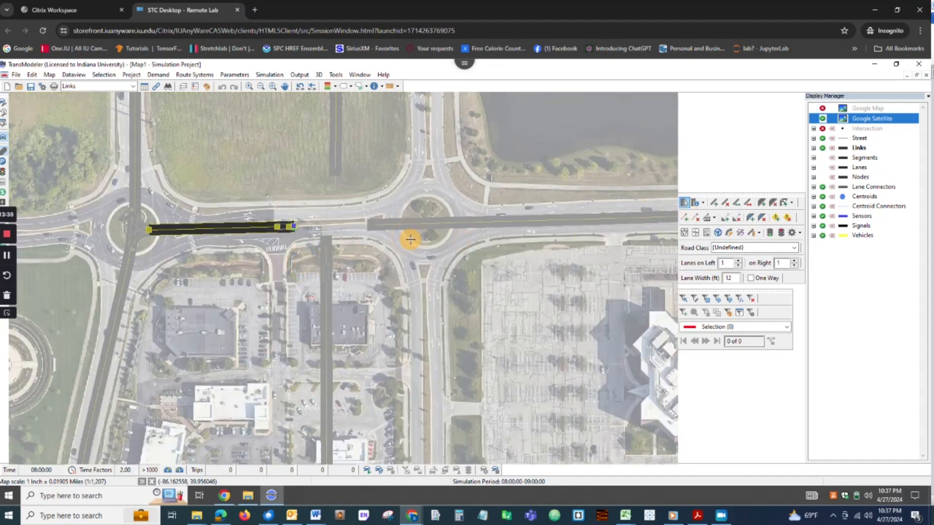
{"action": "scroll", "coordinate": [411, 239], "scroll_direction": "down", "scroll_amount": 4}
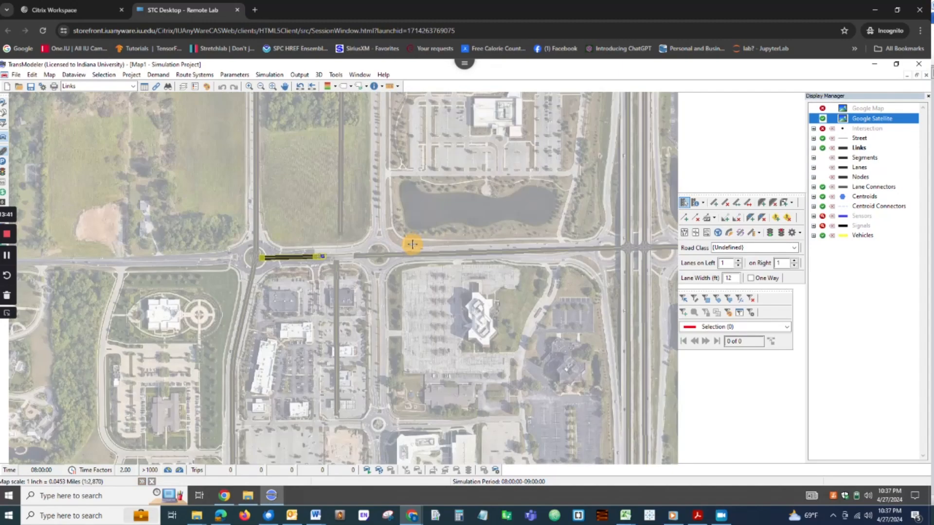
{"action": "scroll", "coordinate": [413, 246], "scroll_direction": "down", "scroll_amount": 1}
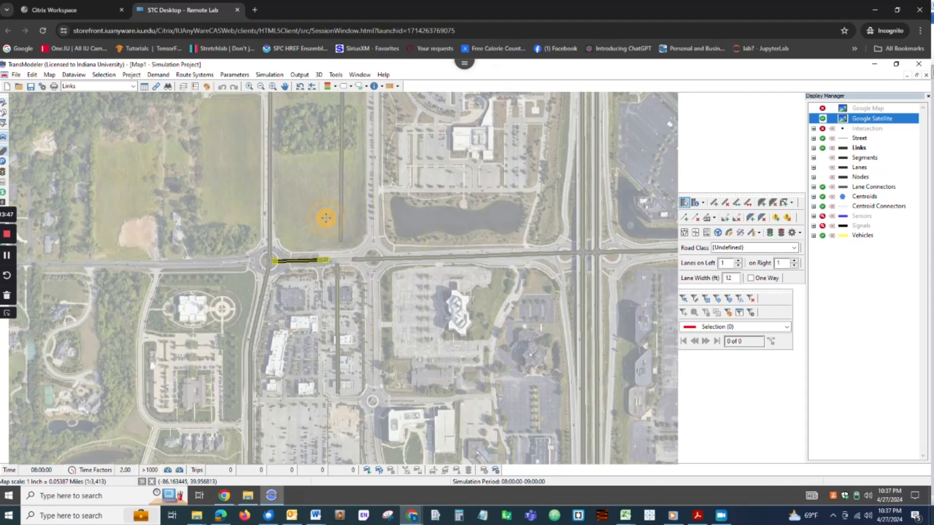
{"action": "left_click", "coordinate": [340, 220]}
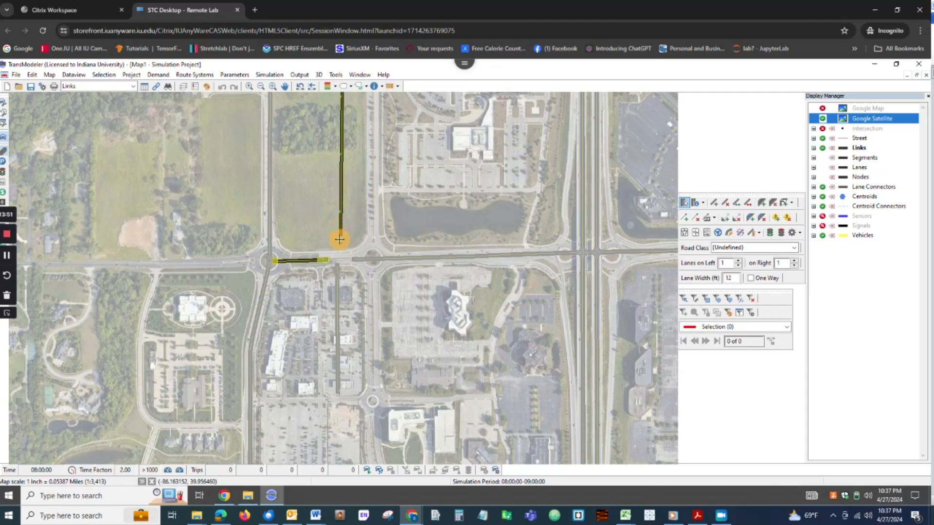
{"action": "left_click_drag", "start_coordinate": [339, 239], "coordinate": [371, 242]}
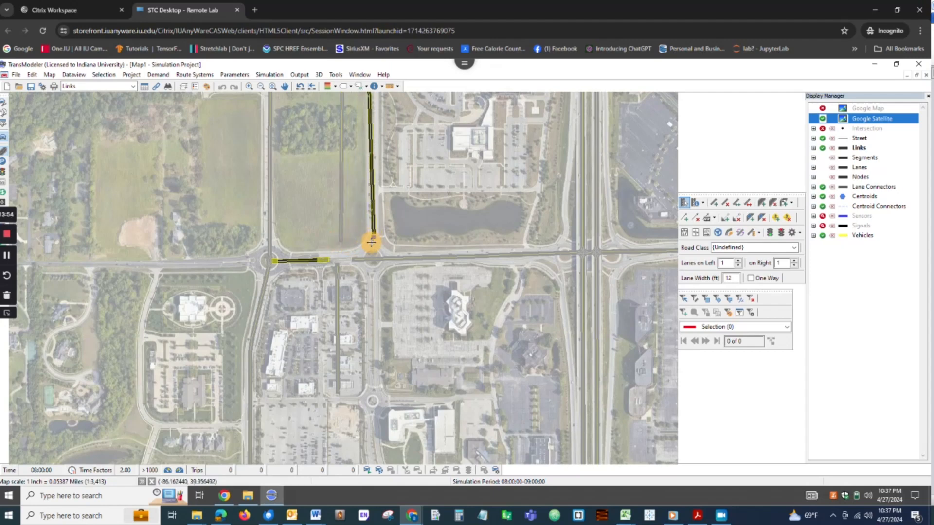
Realign the street through the parking lots onto the road running south from the eastern roundabout by moving its nodes and south end point
{"action": "left_click", "coordinate": [338, 272]}
{"action": "left_click_drag", "start_coordinate": [336, 267], "coordinate": [372, 288]}
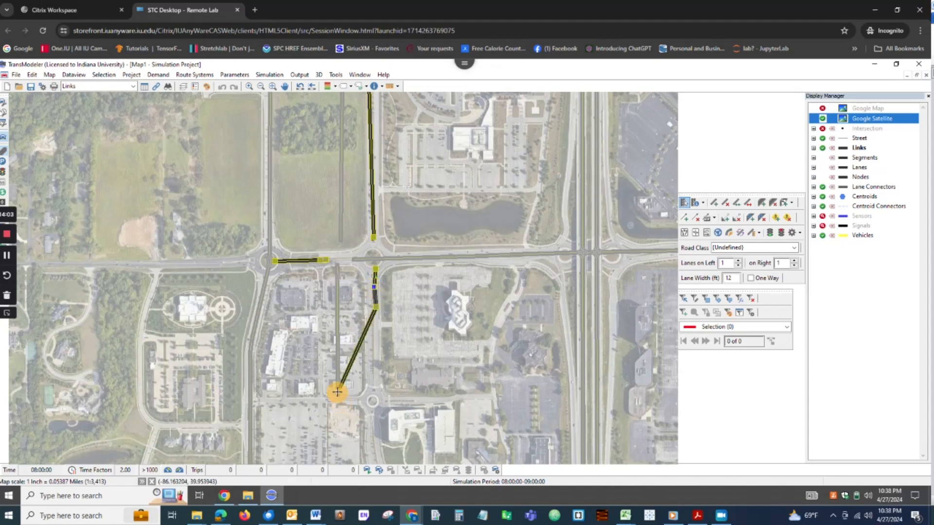
{"action": "left_click", "coordinate": [372, 441]}
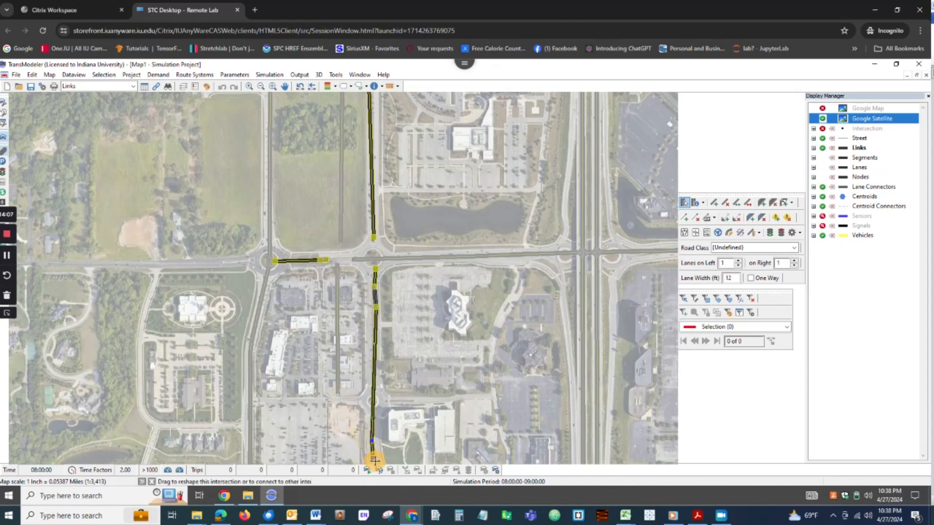
Pull the ends of the south and east roads back from the eastern roundabout and commit the road edits
{"action": "left_click", "coordinate": [374, 269]}
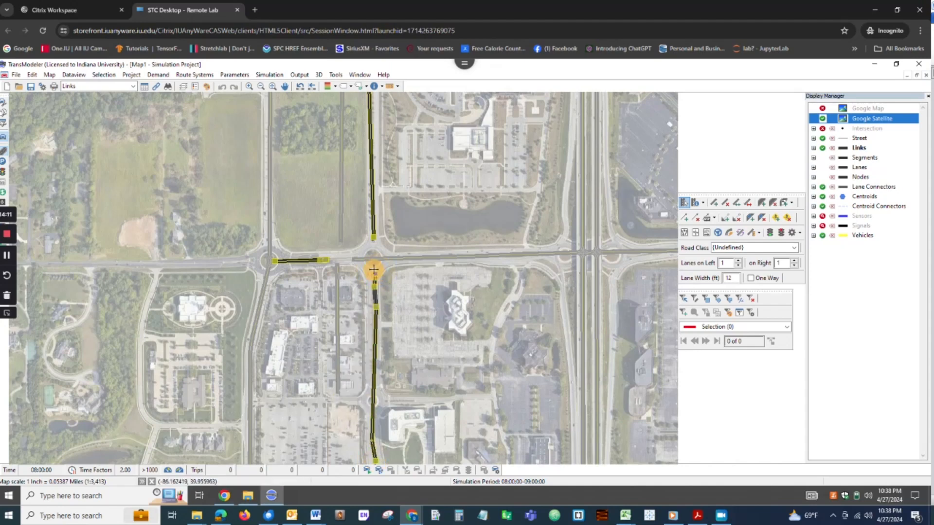
{"action": "left_click", "coordinate": [360, 259]}
{"action": "left_click", "coordinate": [402, 260]}
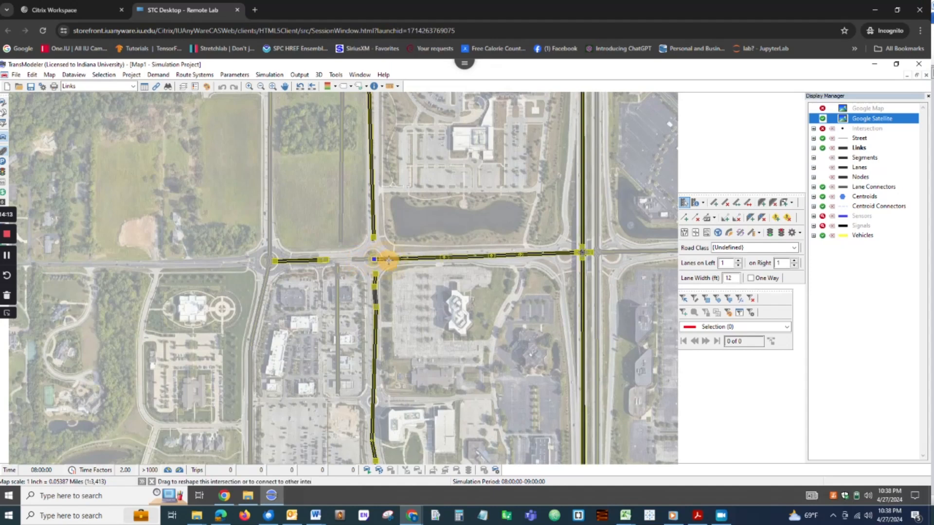
{"action": "left_click", "coordinate": [385, 257]}
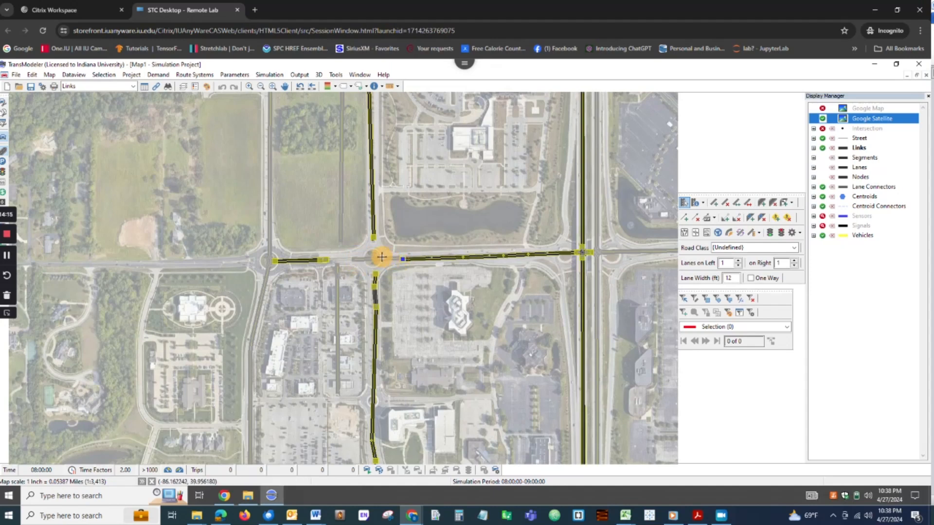
{"action": "left_click", "coordinate": [770, 237]}
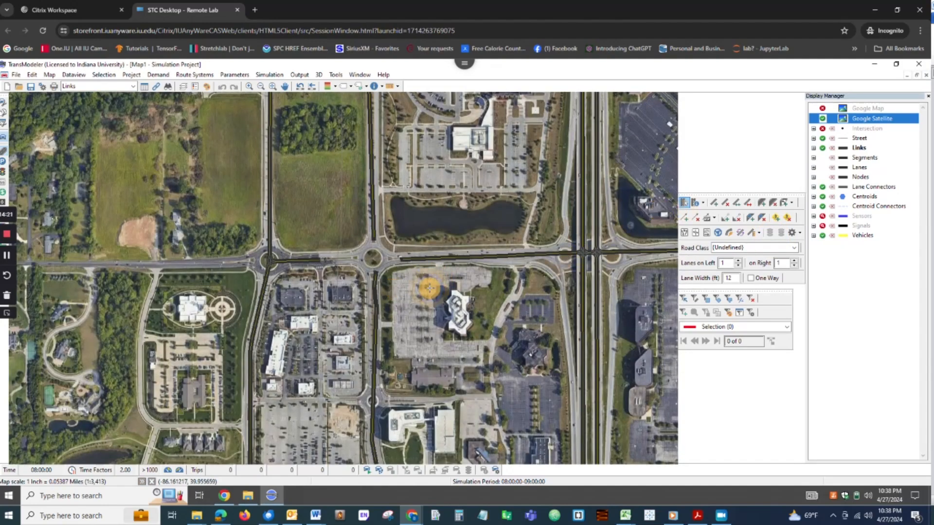
{"action": "left_click", "coordinate": [376, 276]}
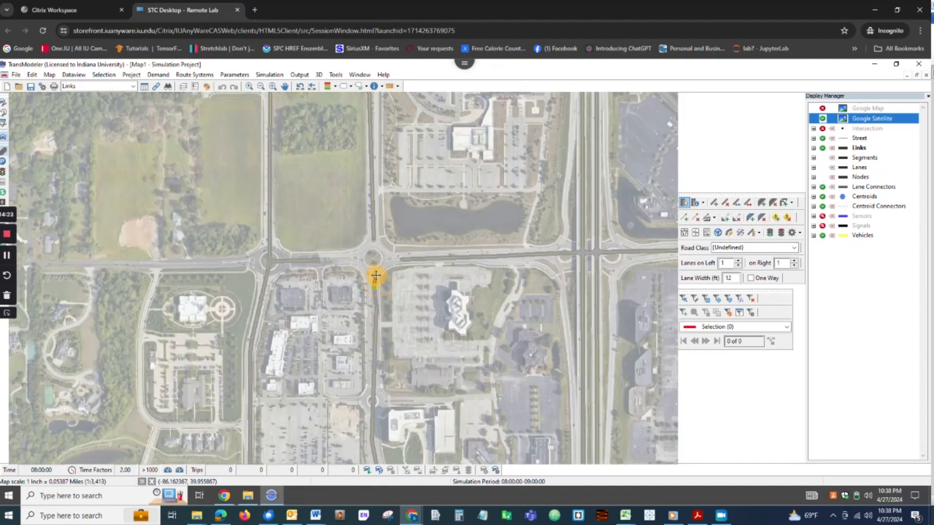
{"action": "left_click", "coordinate": [375, 277]}
{"action": "left_click", "coordinate": [771, 233]}
Place a one-lane roundabout with a 150 ft inscribed diameter and 16 ft lane width over the eastern roundabout, and commit it
{"action": "left_click", "coordinate": [717, 232]}
{"action": "left_click", "coordinate": [372, 259]}
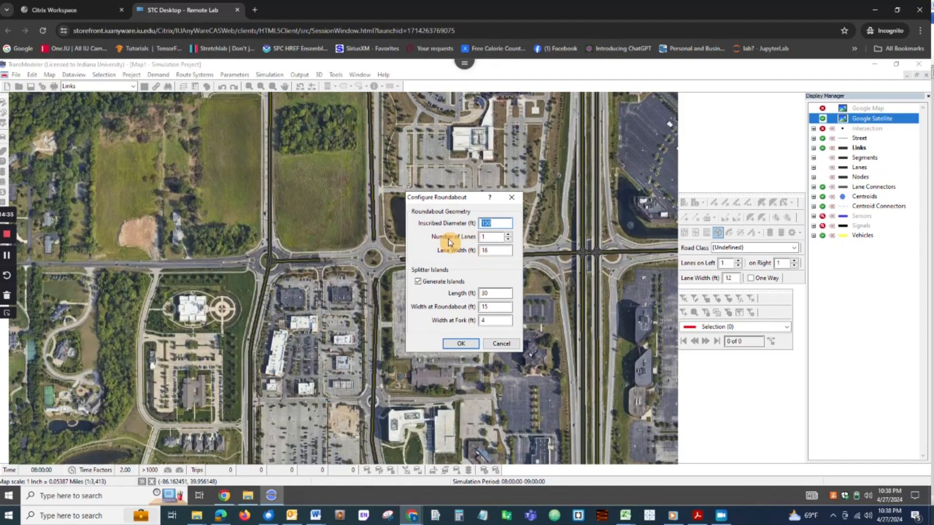
{"action": "left_click", "coordinate": [484, 237]}
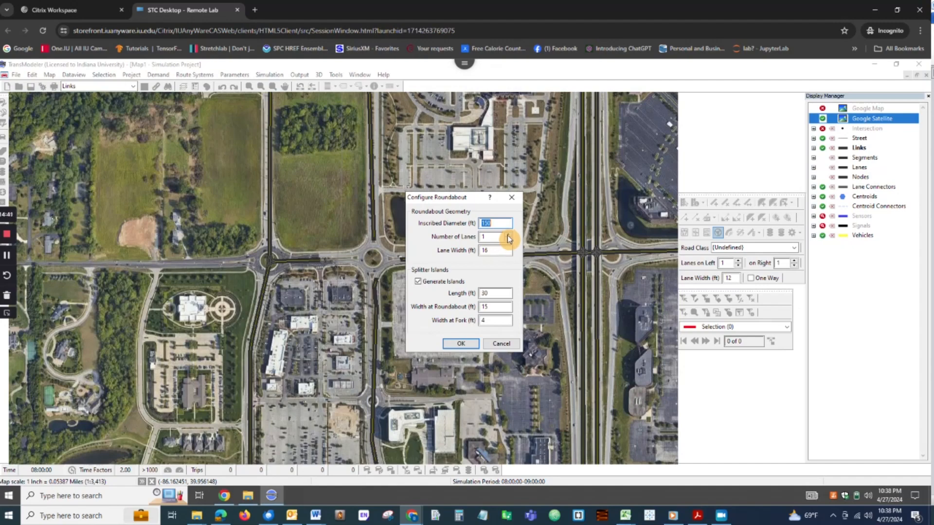
{"action": "left_click", "coordinate": [483, 237]}
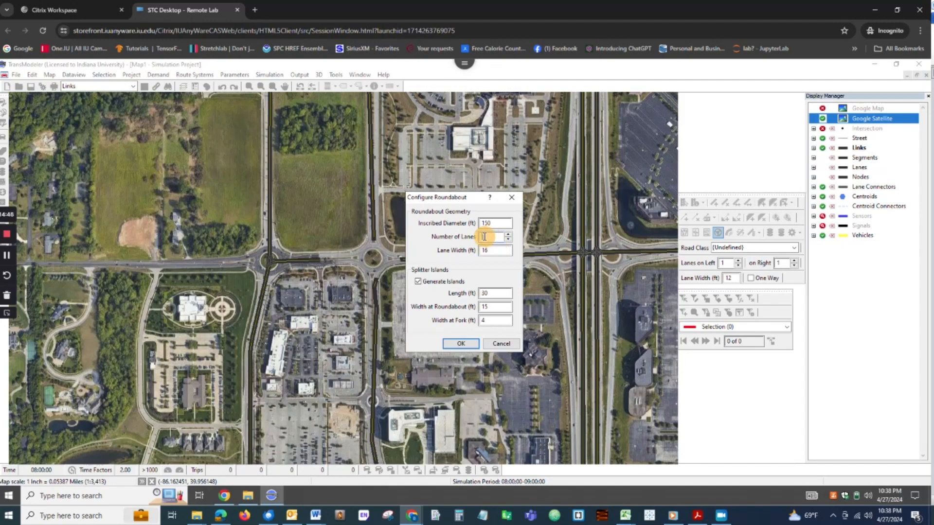
{"action": "left_click", "coordinate": [507, 234]}
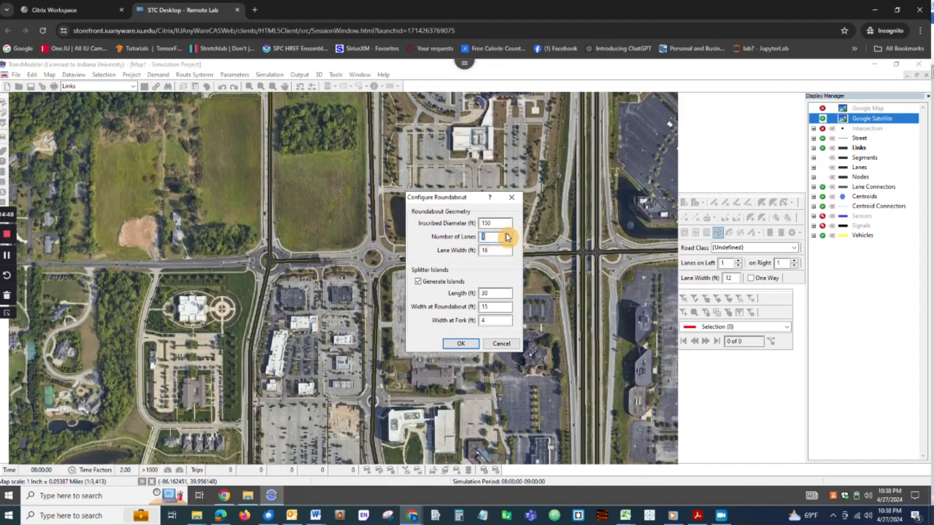
{"action": "left_click", "coordinate": [459, 347]}
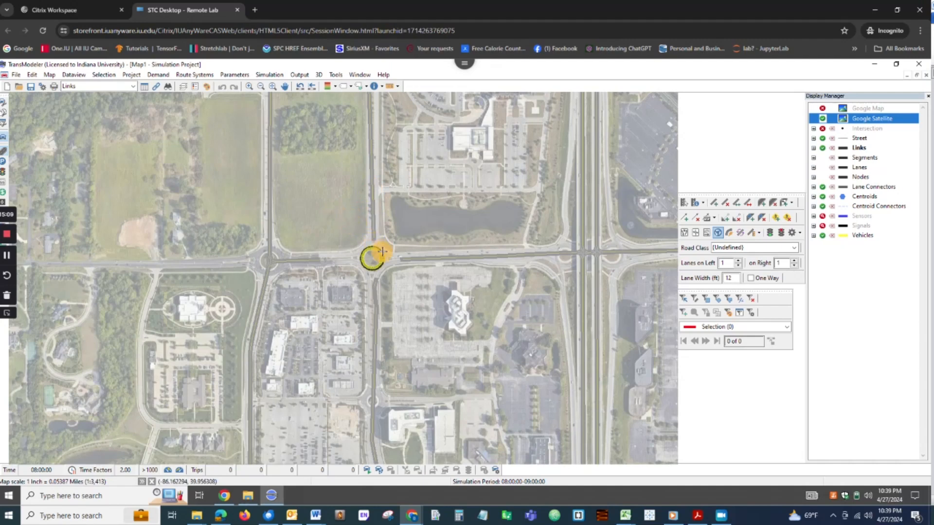
{"action": "left_click", "coordinate": [770, 234]}
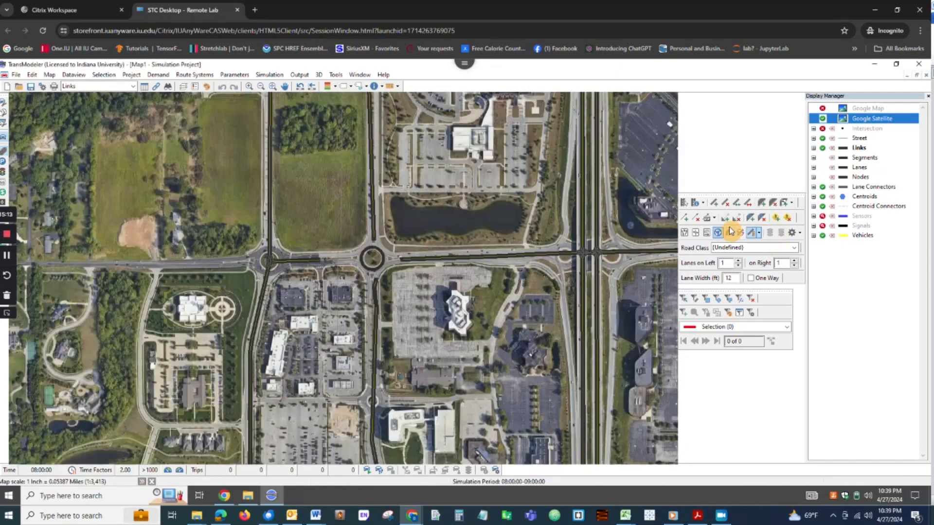
Split the eastern roundabout's ring at its east approach, spread the two split ends apart, and commit the edit
{"action": "left_click", "coordinate": [689, 206]}
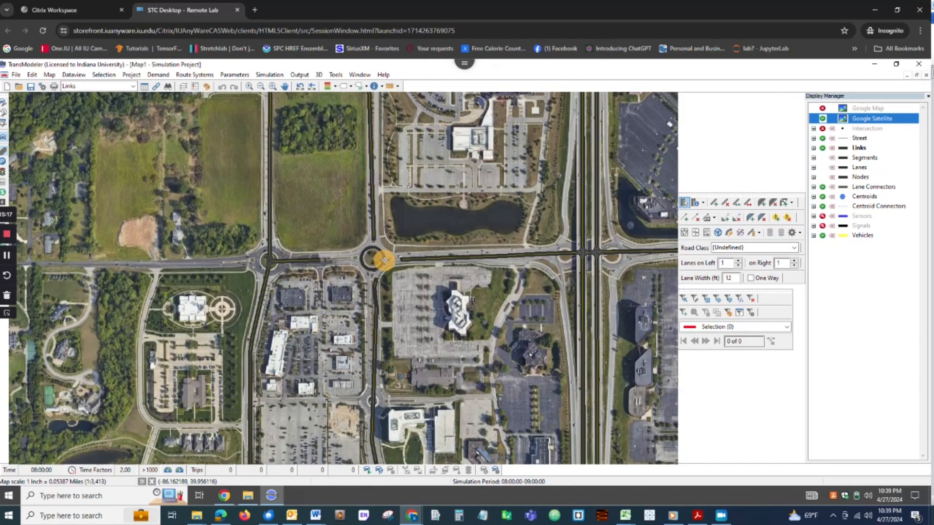
{"action": "scroll", "coordinate": [407, 277], "scroll_direction": "up", "scroll_amount": 2}
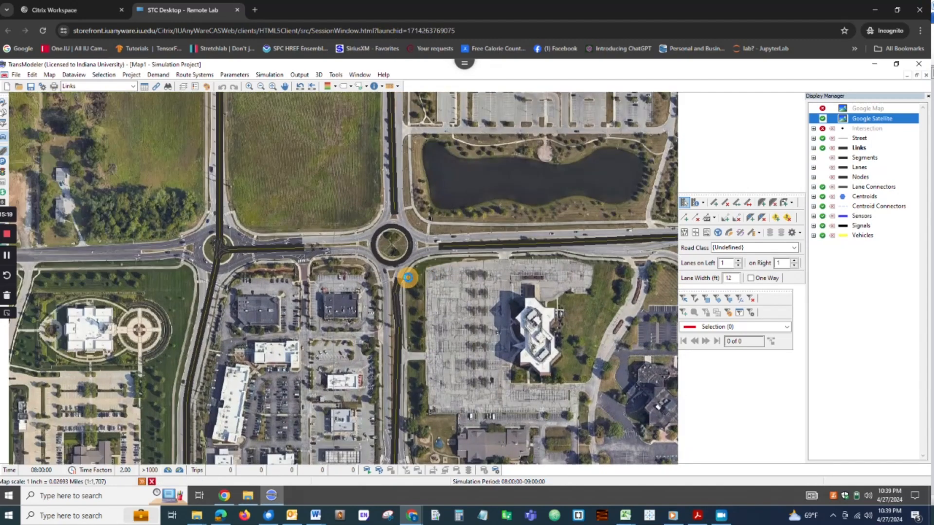
{"action": "scroll", "coordinate": [408, 277], "scroll_direction": "up", "scroll_amount": 1}
{"action": "scroll", "coordinate": [436, 276], "scroll_direction": "up", "scroll_amount": 1}
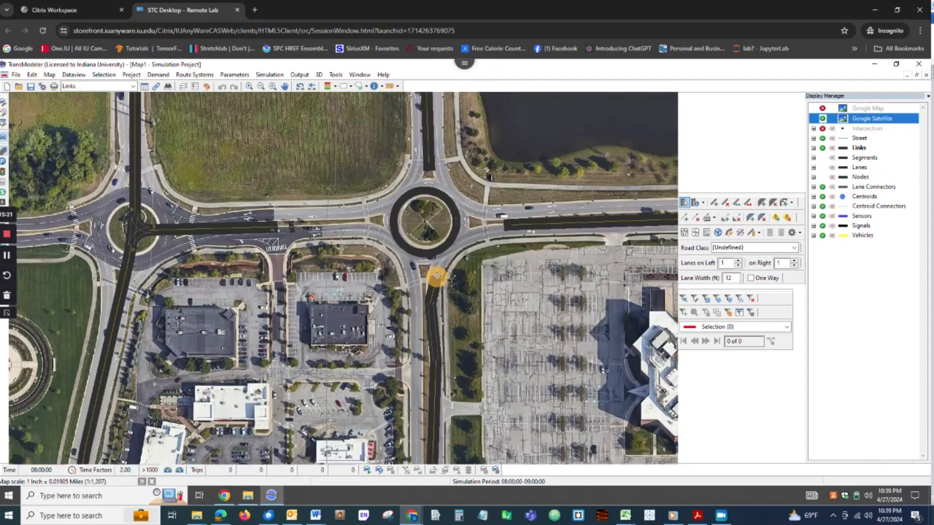
{"action": "scroll", "coordinate": [437, 275], "scroll_direction": "up", "scroll_amount": 1}
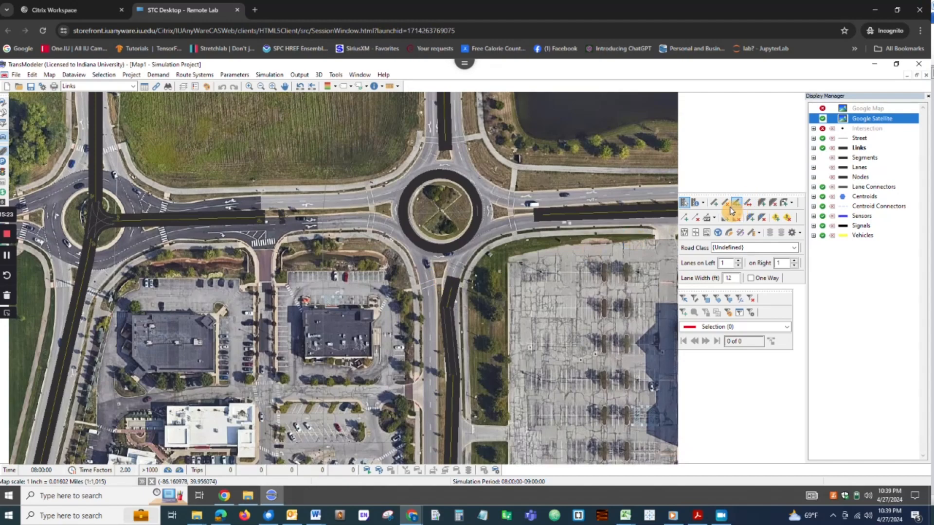
{"action": "left_click", "coordinate": [746, 204]}
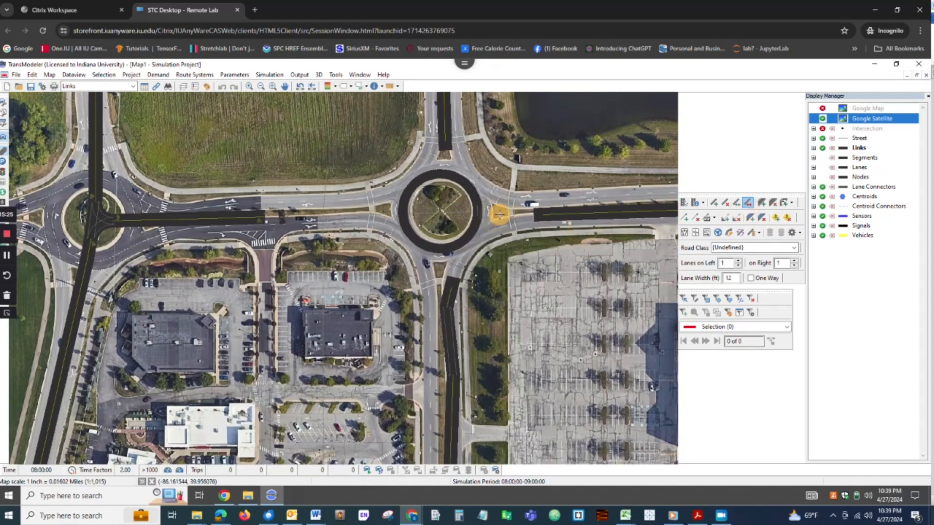
{"action": "left_click", "coordinate": [475, 214]}
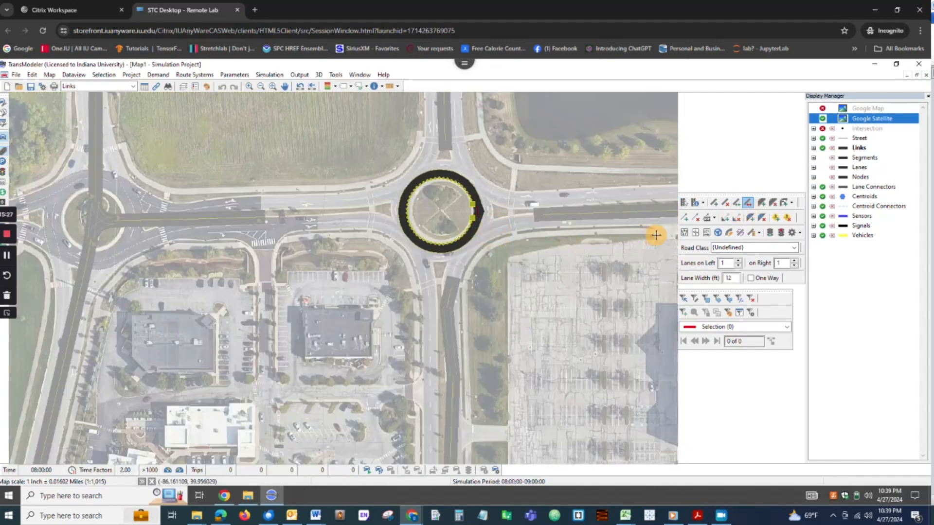
{"action": "left_click", "coordinate": [684, 202]}
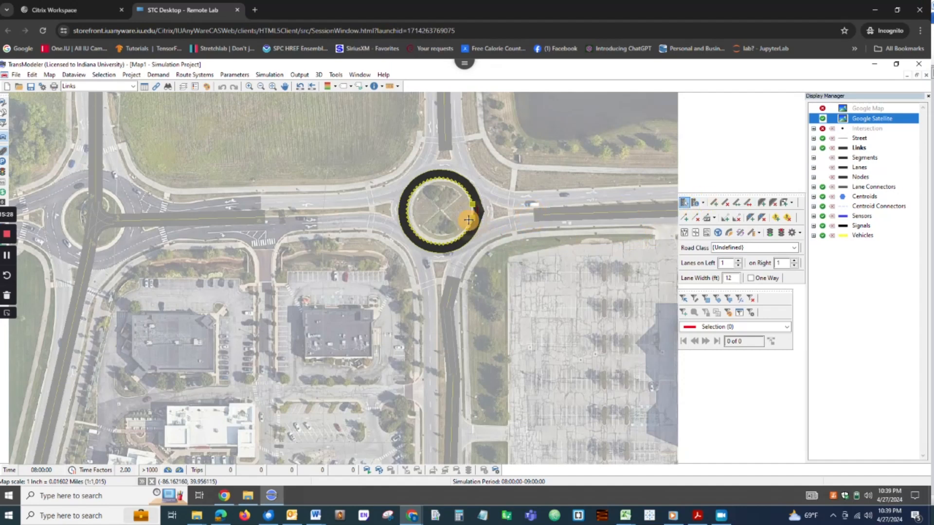
{"action": "left_click_drag", "start_coordinate": [471, 219], "coordinate": [471, 201]}
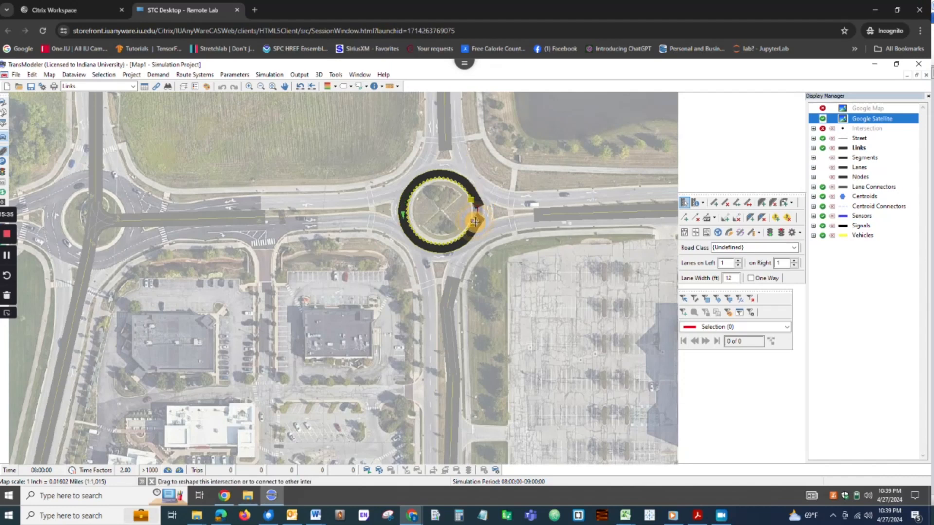
{"action": "left_click", "coordinate": [770, 233]}
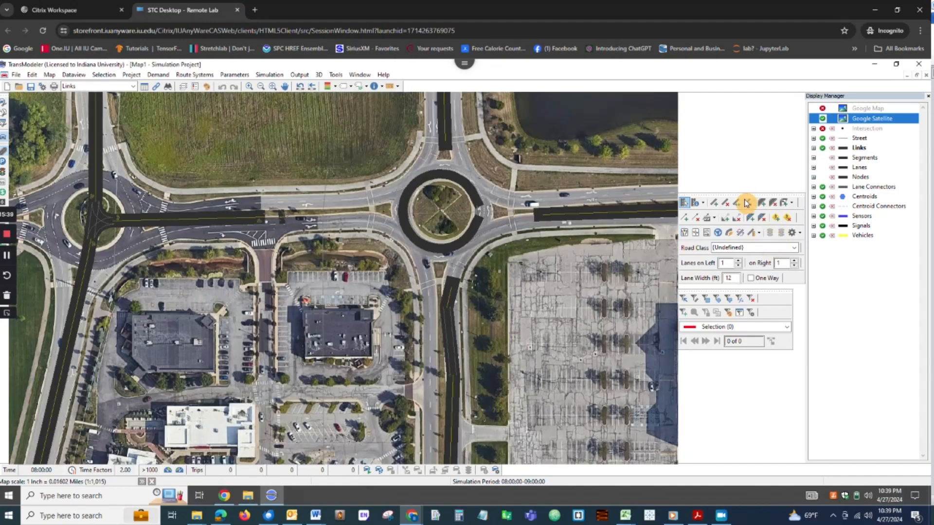
Split the eastern roundabout's ring at its south approach and adjust the position of the split ends
{"action": "left_click", "coordinate": [747, 203]}
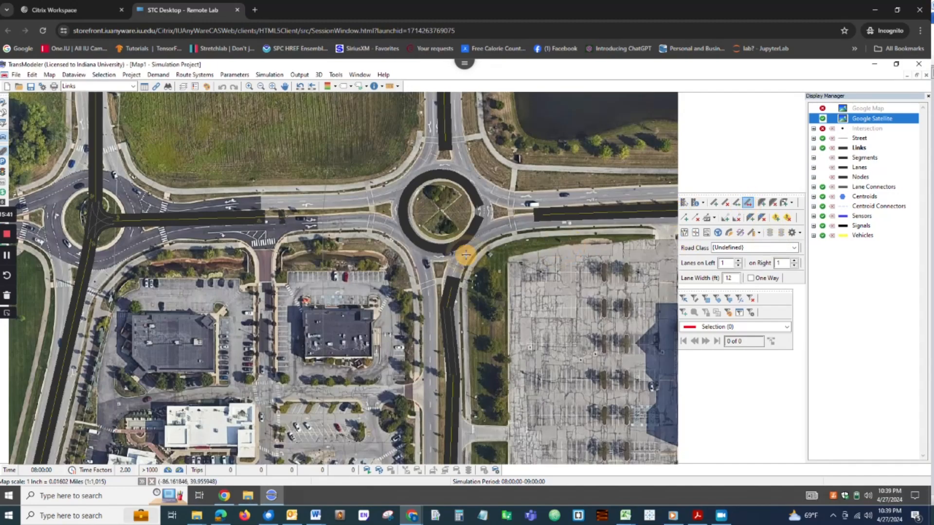
{"action": "left_click", "coordinate": [452, 252]}
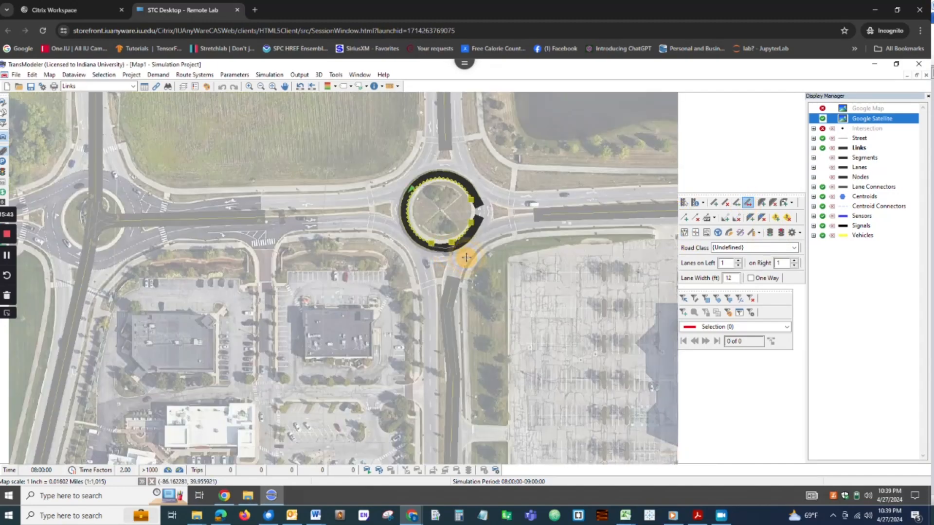
{"action": "left_click", "coordinate": [770, 233]}
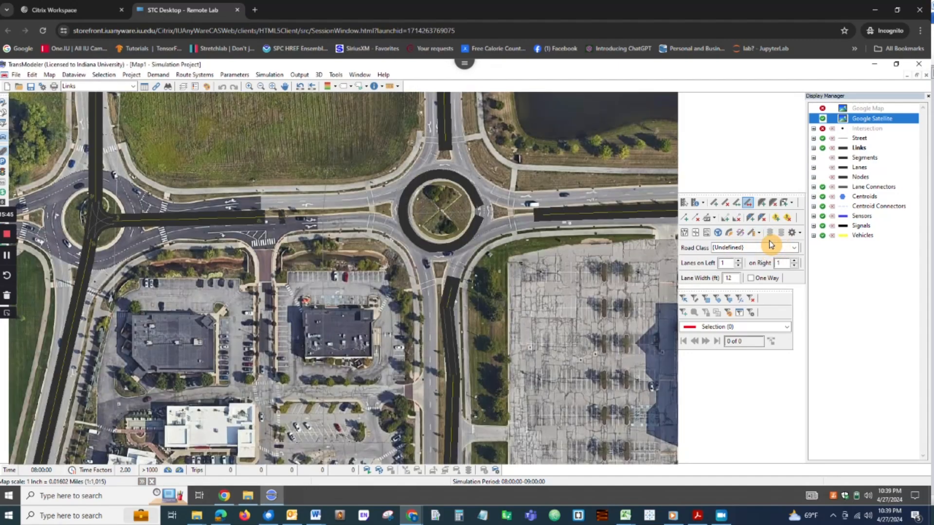
{"action": "left_click", "coordinate": [684, 202]}
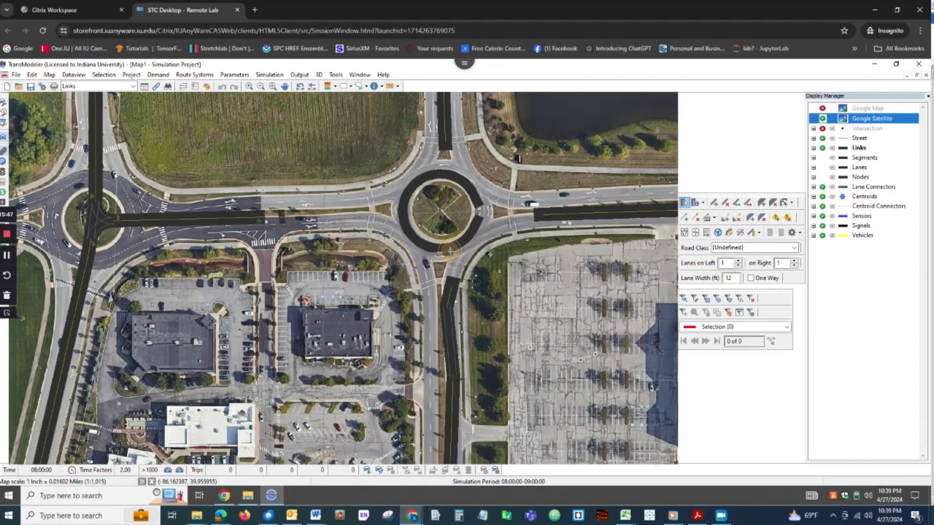
{"action": "left_click", "coordinate": [454, 252]}
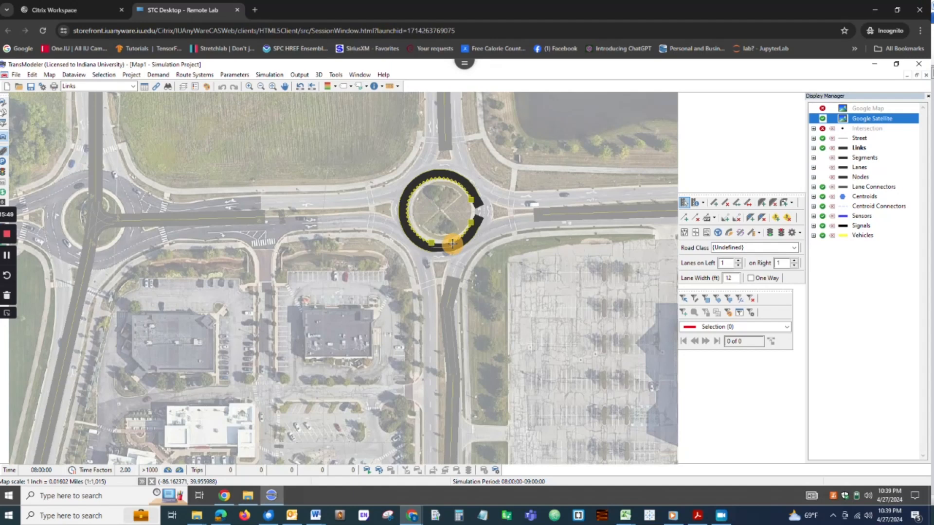
{"action": "mouse_move", "coordinate": [457, 244]}
{"action": "left_mouse_down"}
{"action": "mouse_move", "coordinate": [445, 247]}
{"action": "mouse_move", "coordinate": [456, 244]}
{"action": "left_mouse_up"}
Split the eastern roundabout's ring at its west approach, spread the split ends apart, and commit the edit
{"action": "left_click", "coordinate": [748, 203]}
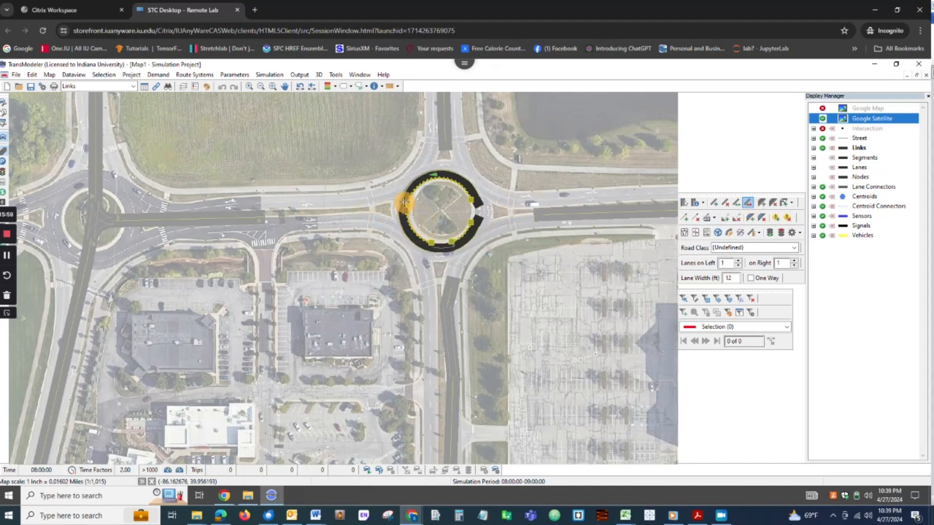
{"action": "left_click", "coordinate": [750, 218]}
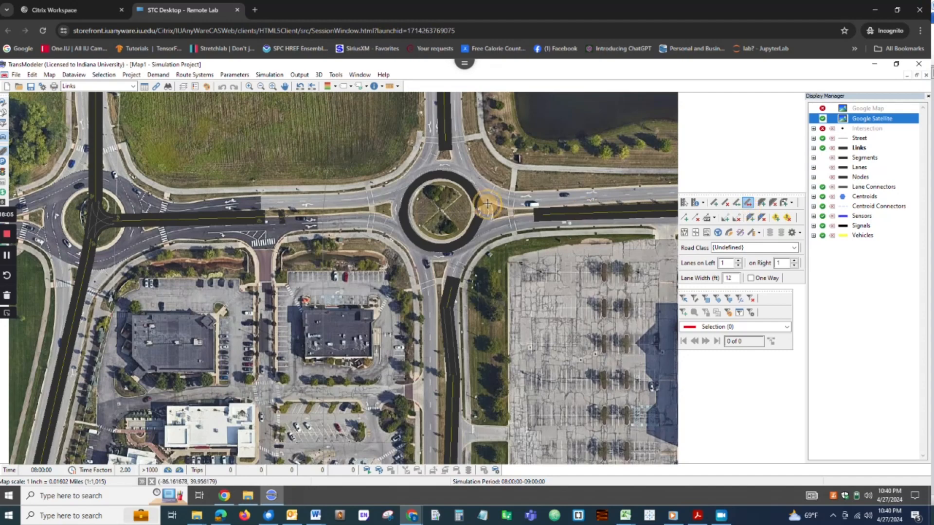
{"action": "left_click", "coordinate": [407, 210]}
{"action": "left_click", "coordinate": [685, 203]}
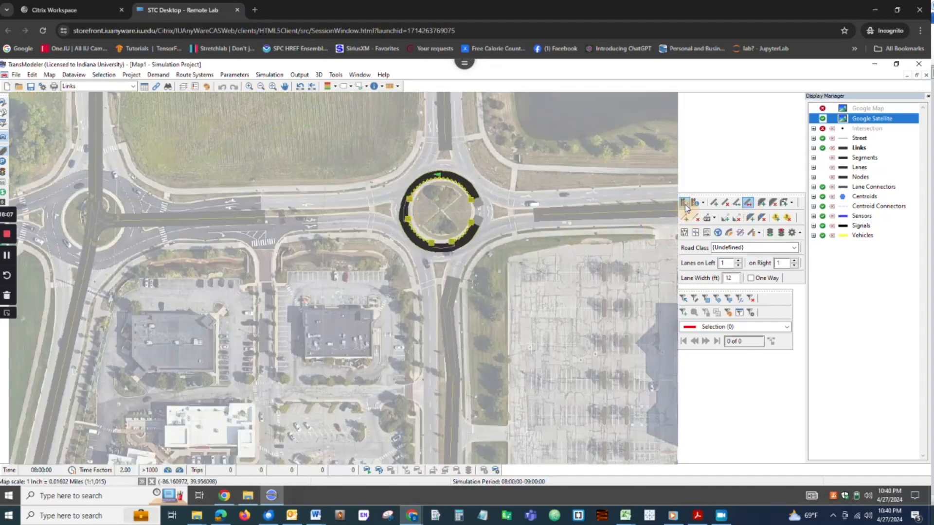
{"action": "left_click", "coordinate": [409, 225]}
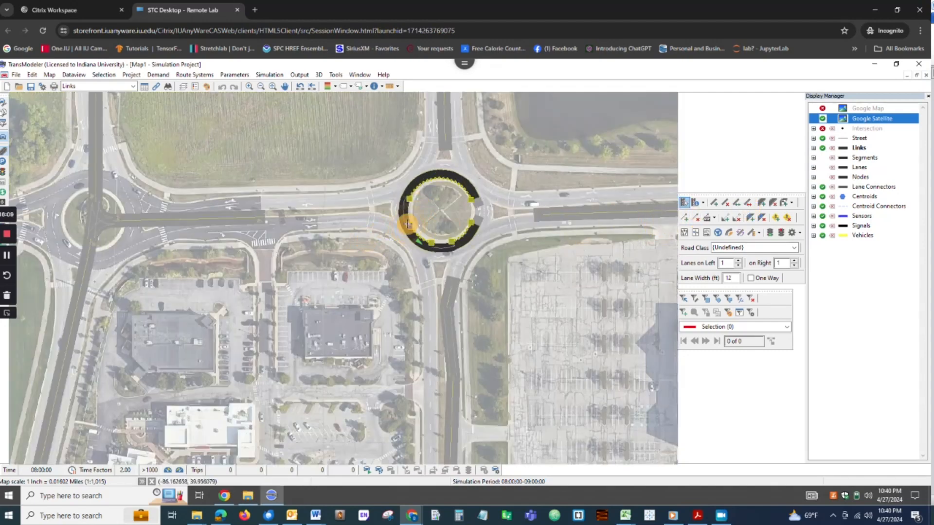
{"action": "left_click_drag", "start_coordinate": [409, 199], "coordinate": [411, 193]}
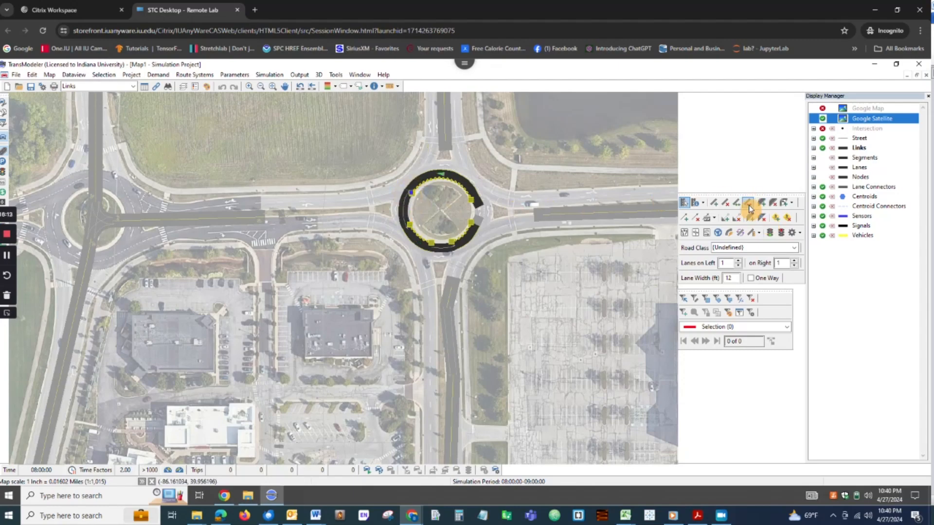
{"action": "left_click", "coordinate": [769, 235]}
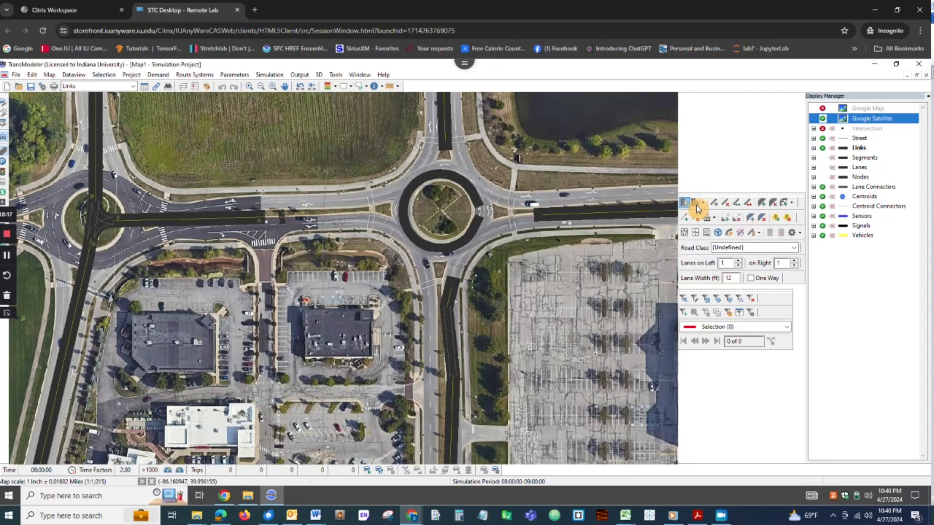
Draw a two-way link from the west end of the east road to the roundabout's east opening, and commit it
{"action": "left_click", "coordinate": [713, 202]}
{"action": "left_click", "coordinate": [538, 214]}
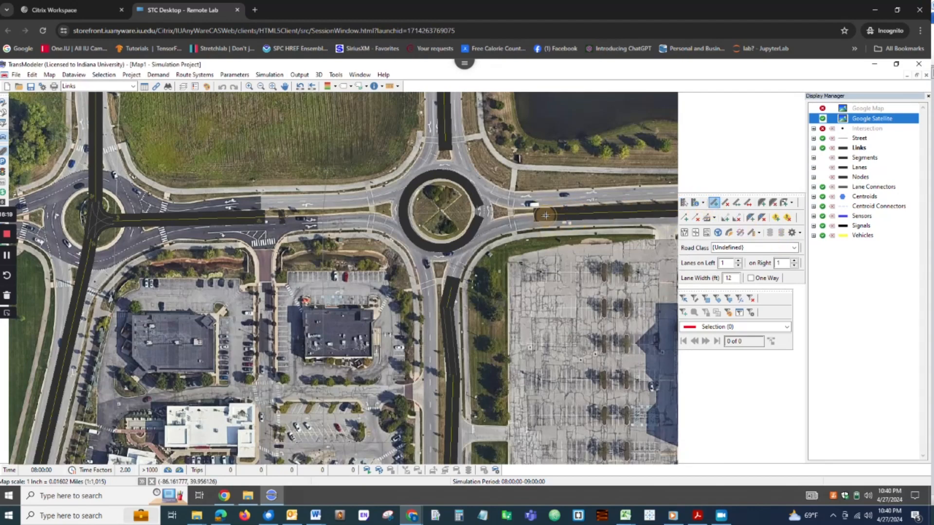
{"action": "left_click", "coordinate": [479, 213]}
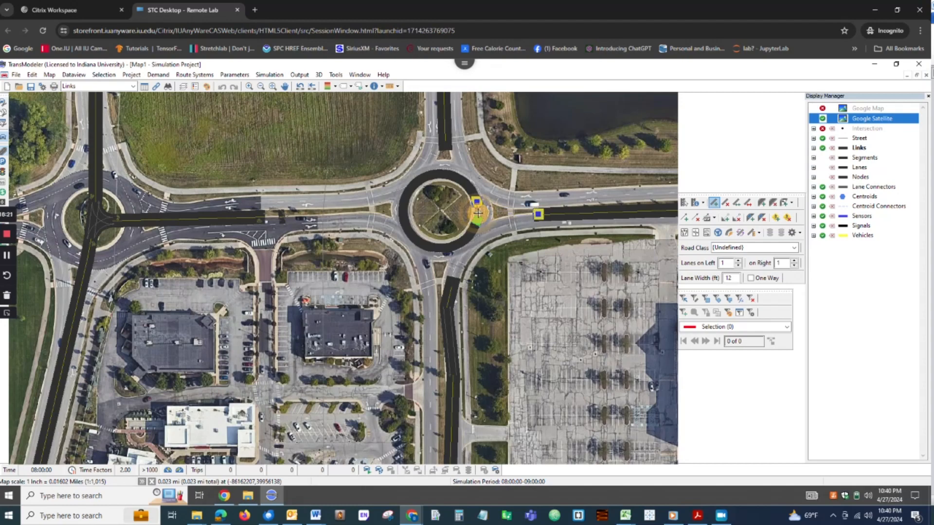
{"action": "double_click", "coordinate": [476, 207]}
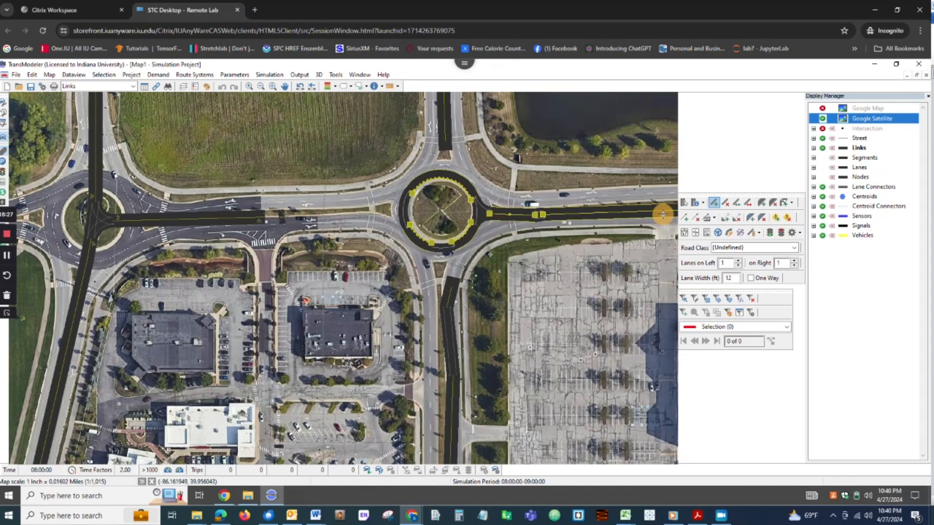
{"action": "left_click", "coordinate": [683, 203]}
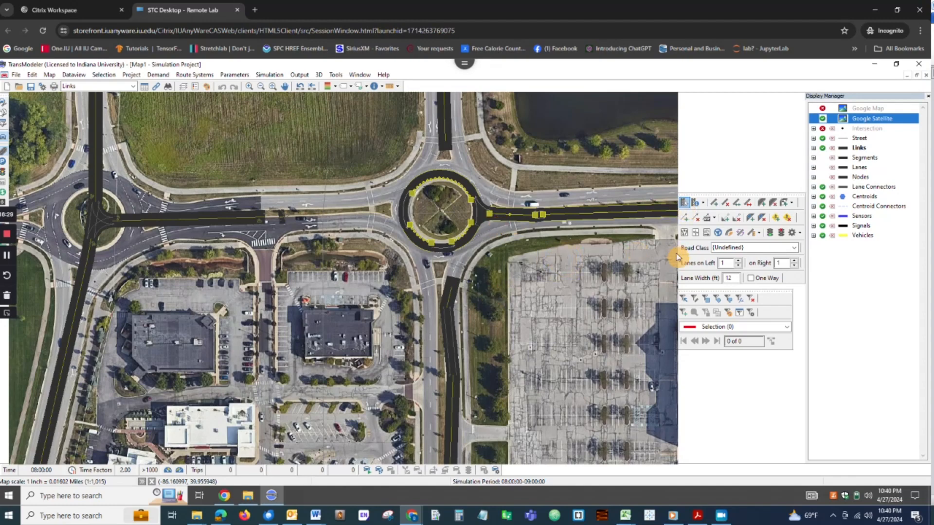
{"action": "left_click", "coordinate": [770, 234]}
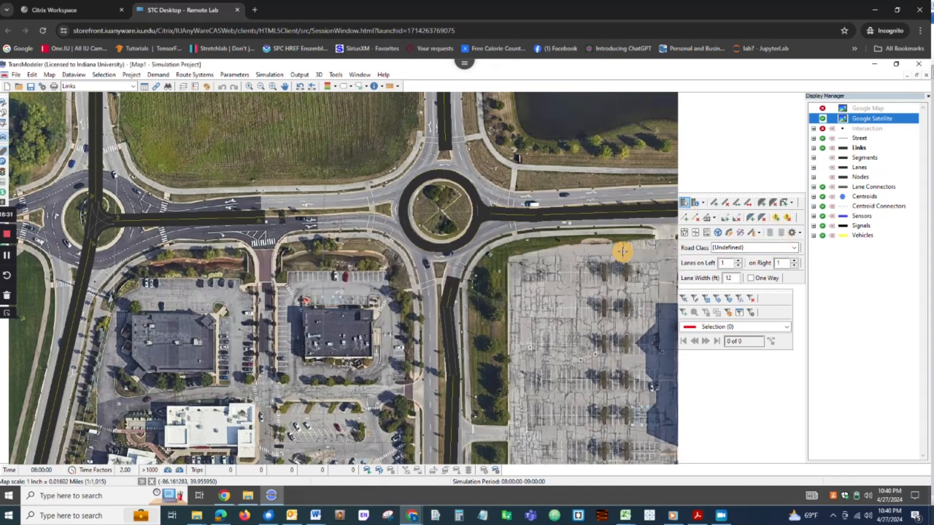
Extend the south road's north end to the eastern roundabout's south opening, and edit the east end of the road between the two roundabouts
{"action": "left_click", "coordinate": [448, 292]}
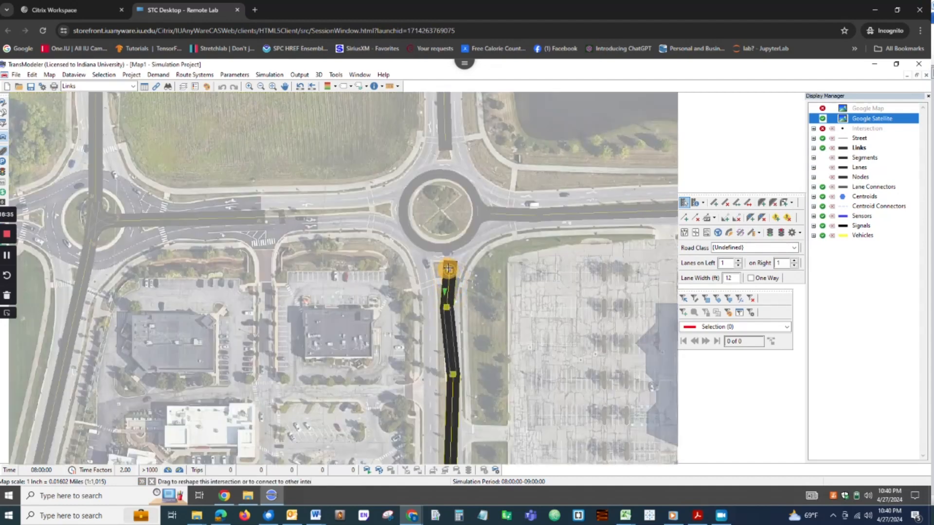
{"action": "left_click_drag", "start_coordinate": [447, 266], "coordinate": [446, 253]}
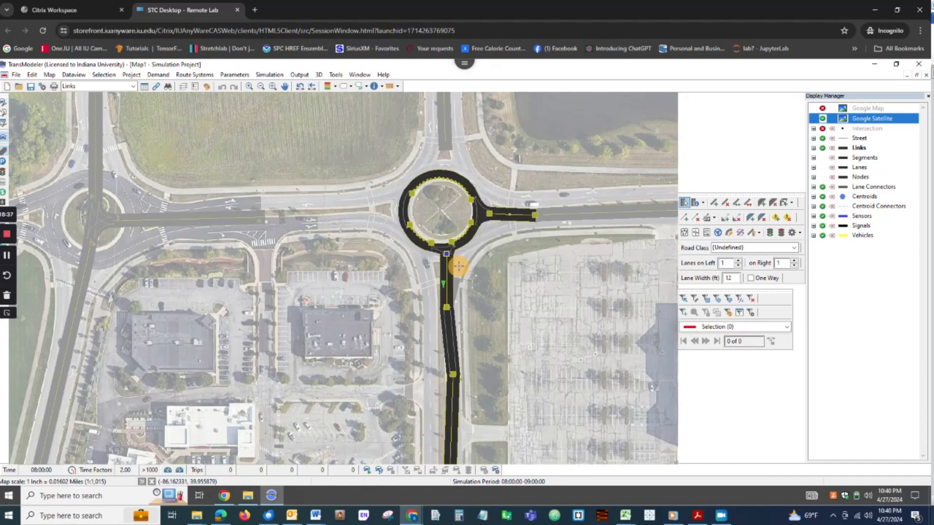
{"action": "left_click", "coordinate": [770, 233]}
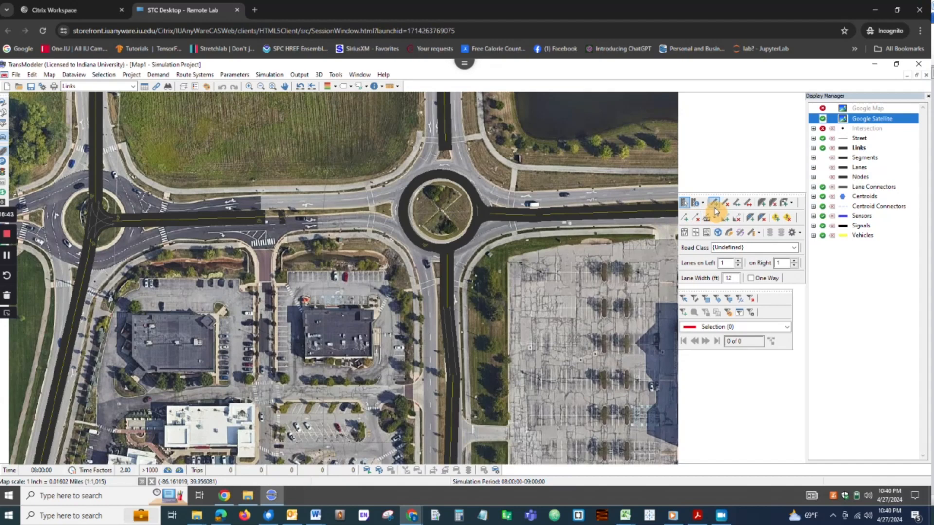
{"action": "left_click", "coordinate": [262, 217]}
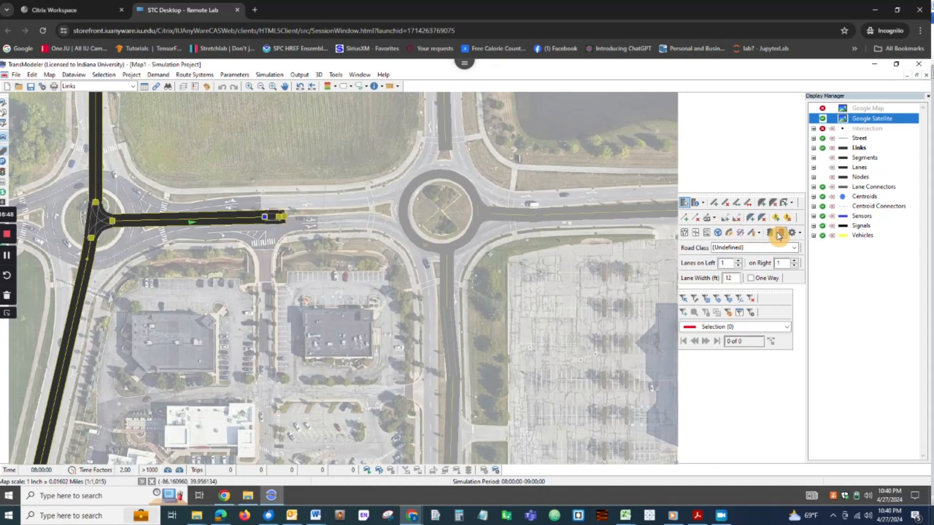
{"action": "left_click", "coordinate": [773, 236]}
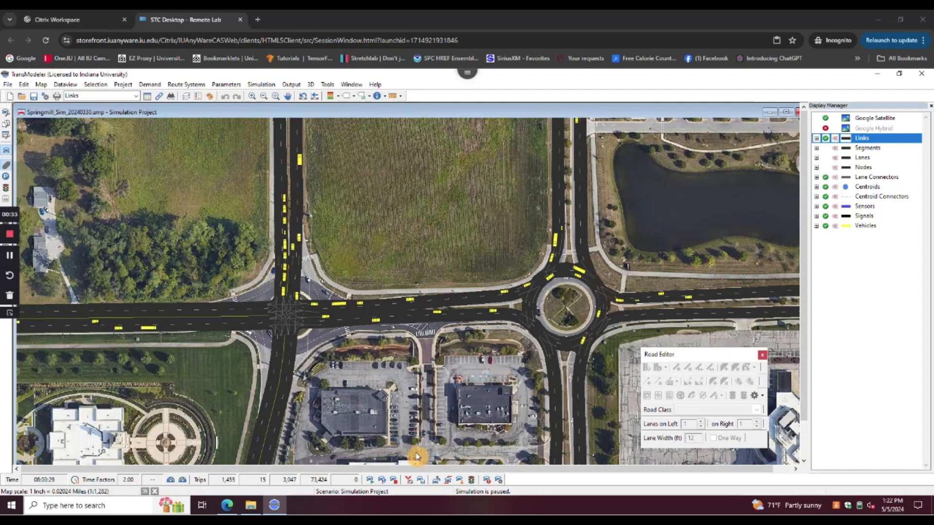
Resume the paused Springmill_Sim_20240330 simulation to watch traffic at the two intersections, and end the run
{"action": "left_click", "coordinate": [371, 481]}
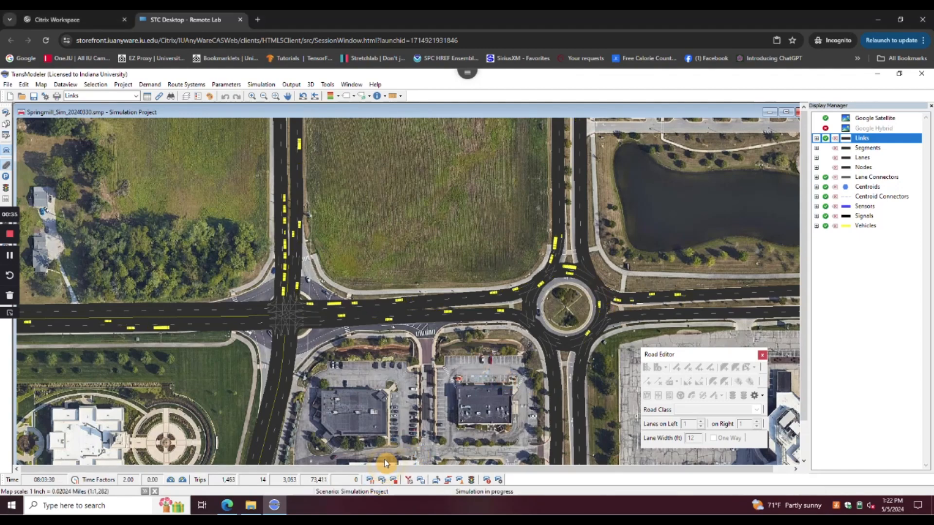
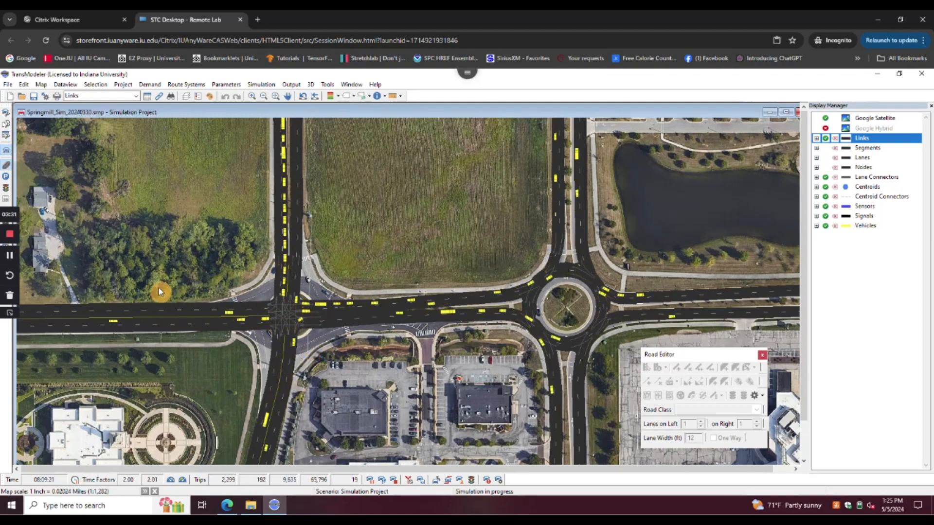
{"action": "left_click", "coordinate": [394, 487]}
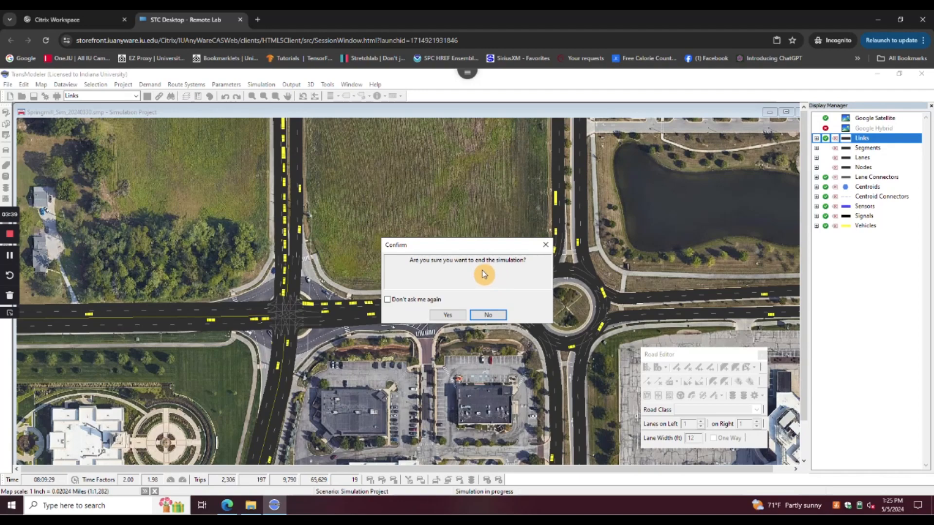
{"action": "left_click", "coordinate": [462, 315]}
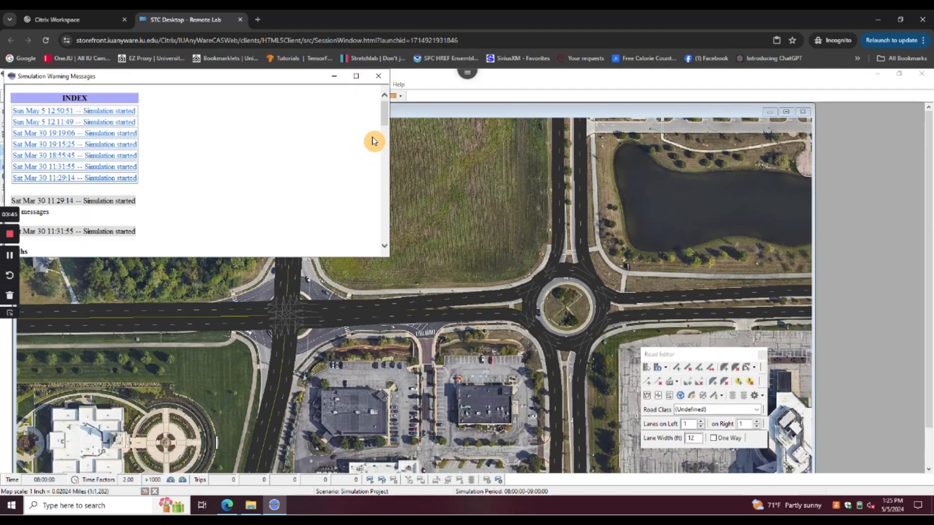
{"action": "left_click", "coordinate": [378, 75]}
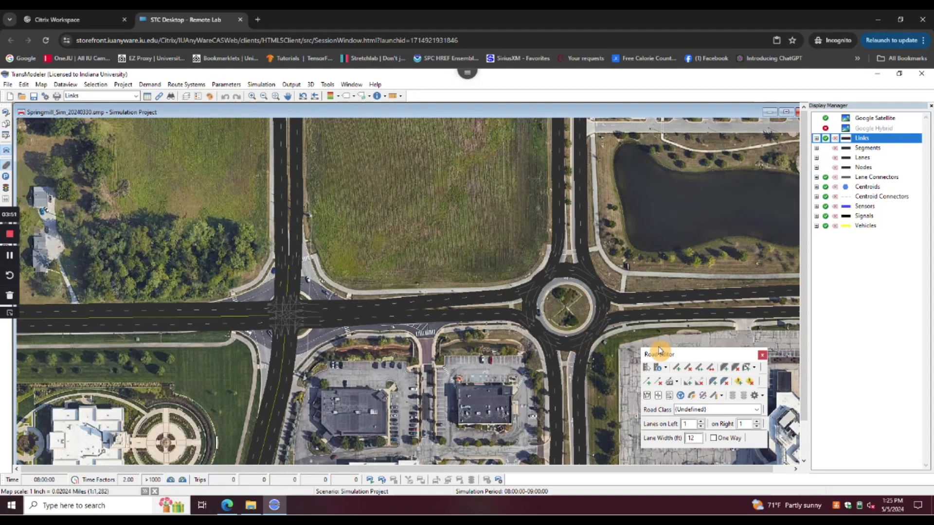
Add a lane-based point data sensor across both lanes of the east road's westbound side beside the eastern roundabout, and commit the edit
{"action": "left_click", "coordinate": [699, 381]}
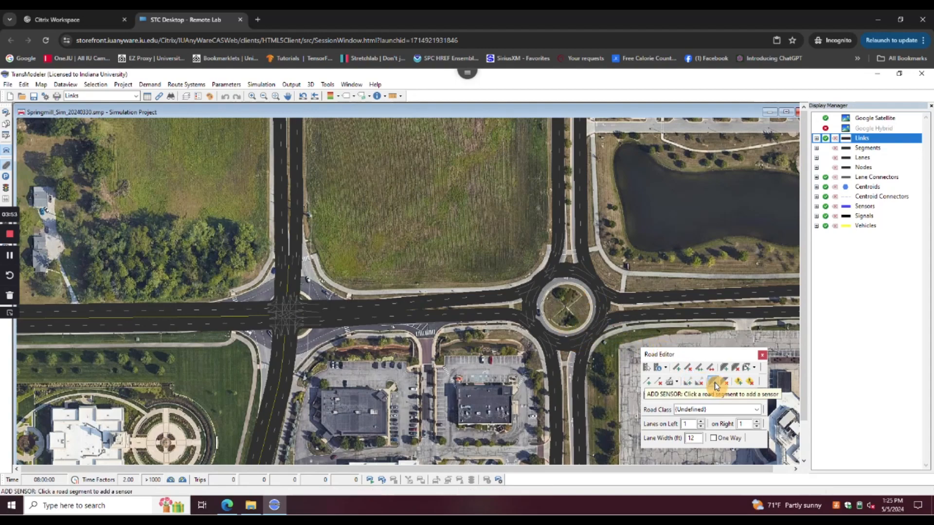
{"action": "left_click", "coordinate": [676, 397]}
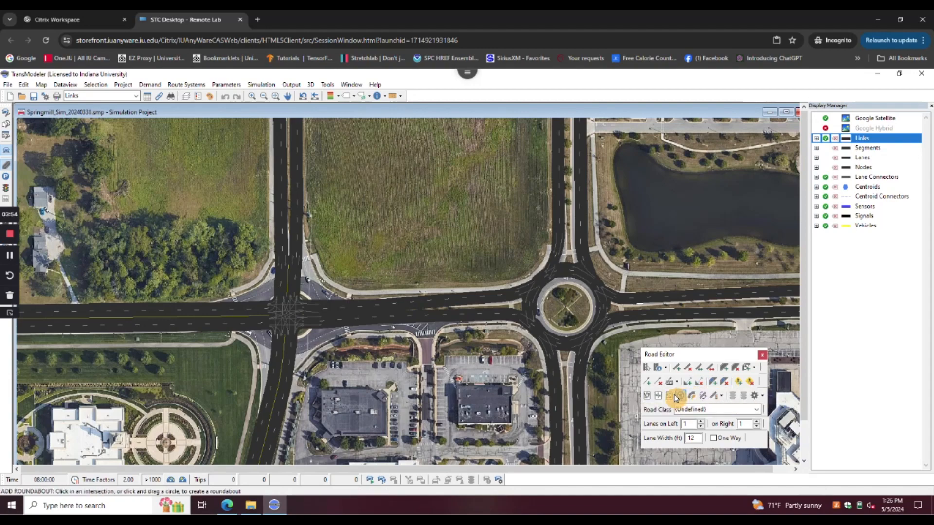
{"action": "left_click", "coordinate": [713, 382]}
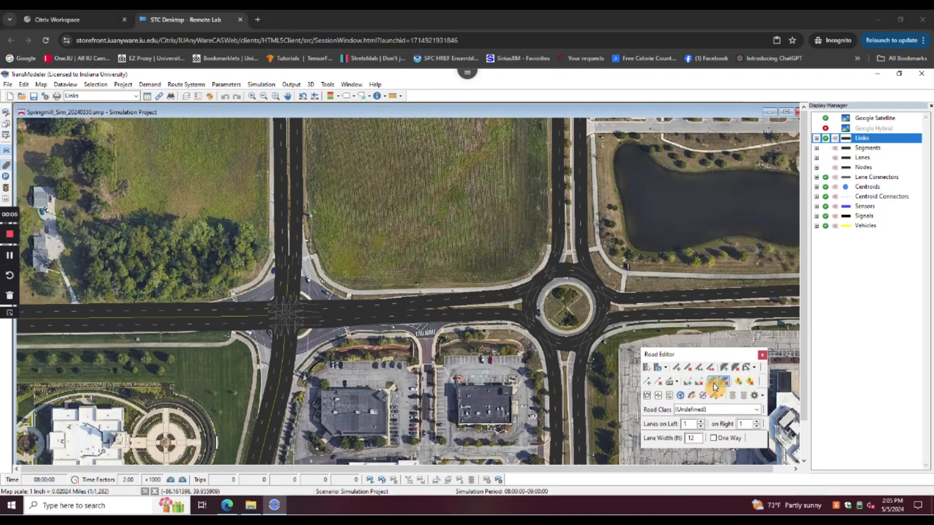
{"action": "left_click", "coordinate": [713, 383]}
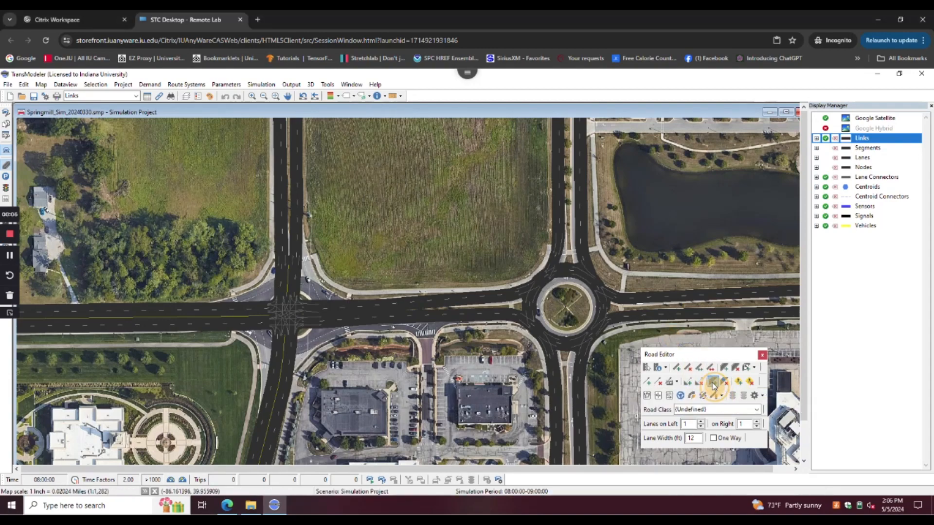
{"action": "left_click", "coordinate": [714, 385]}
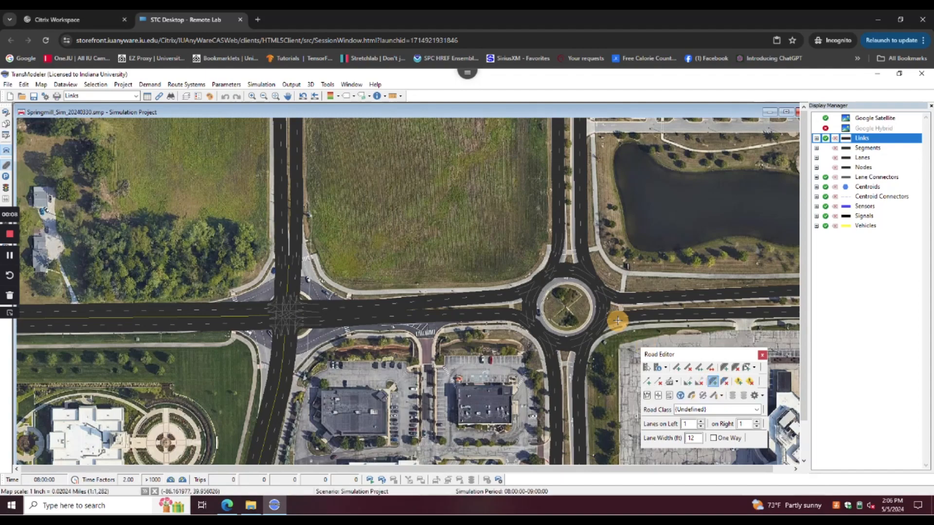
{"action": "left_click", "coordinate": [624, 295]}
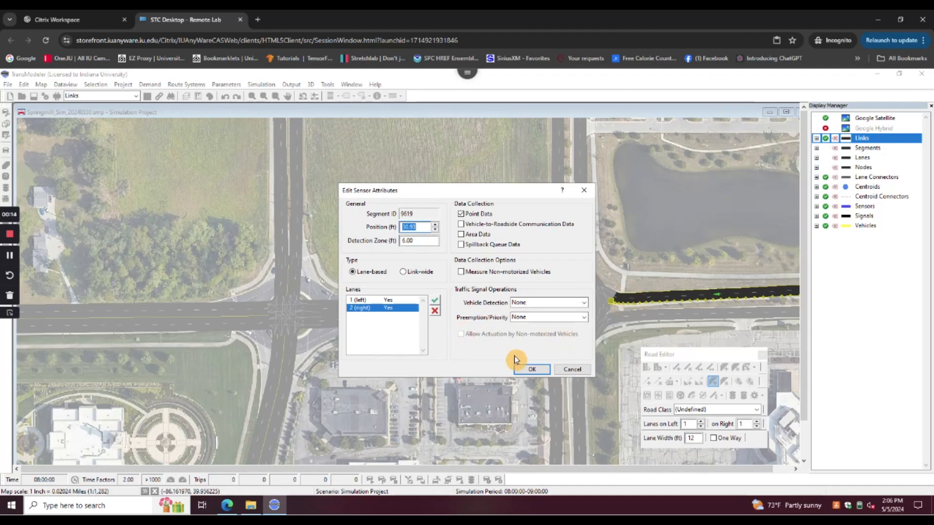
{"action": "left_click", "coordinate": [531, 370]}
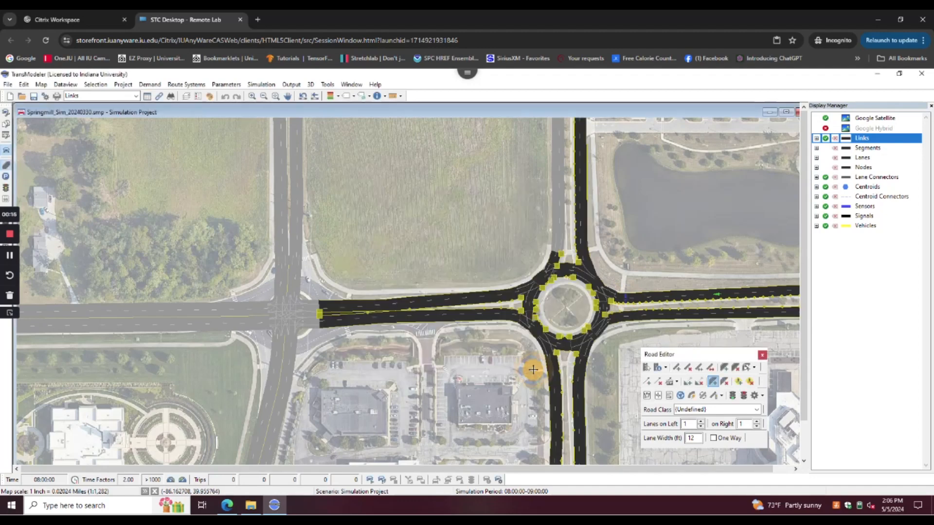
{"action": "left_click", "coordinate": [733, 396]}
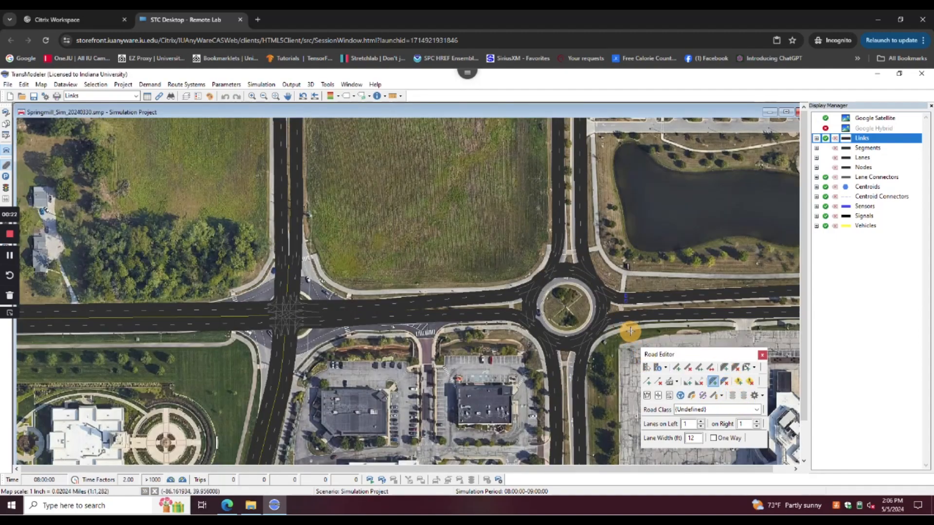
{"action": "scroll", "coordinate": [633, 329], "scroll_direction": "up", "scroll_amount": 1}
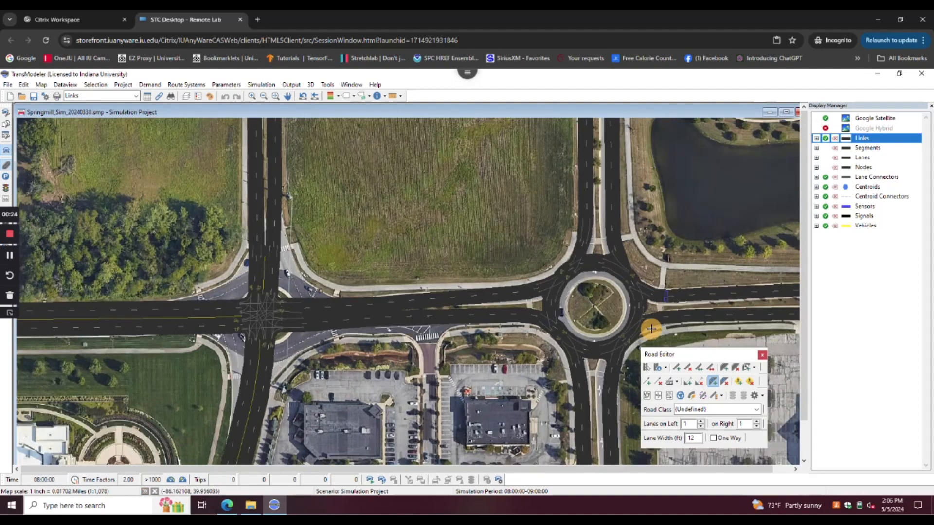
{"action": "scroll", "coordinate": [671, 325], "scroll_direction": "up", "scroll_amount": 1}
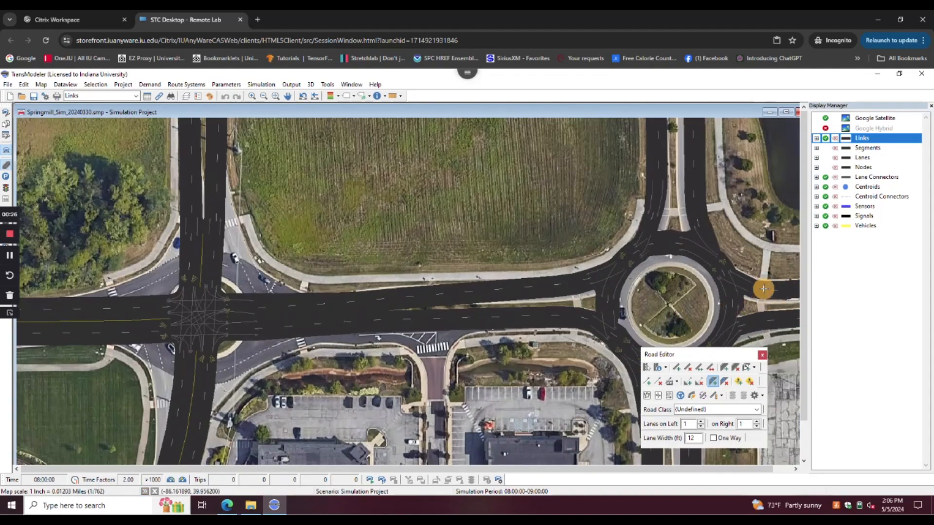
{"action": "left_click", "coordinate": [289, 96]}
{"action": "left_click_drag", "start_coordinate": [555, 224], "coordinate": [365, 224]}
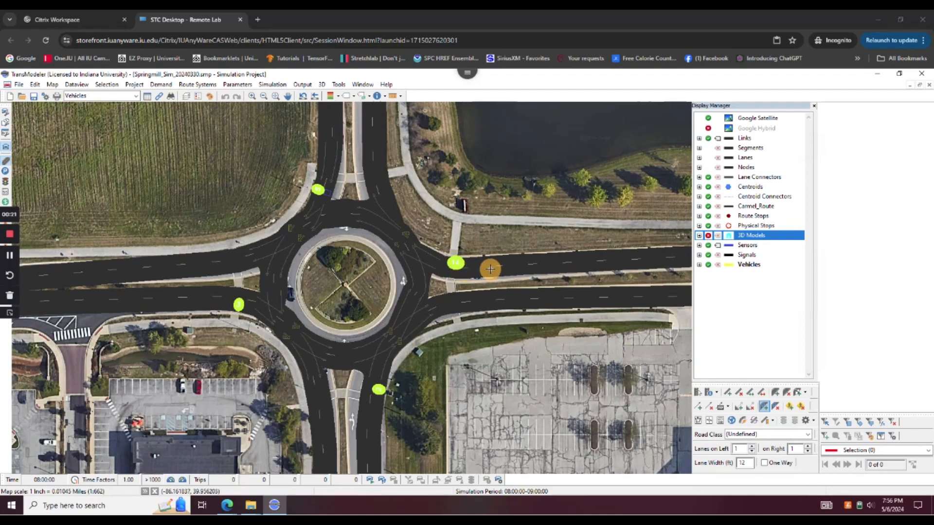
Review the output groups selected in the project settings, and close the settings without changing them
{"action": "left_click", "coordinate": [135, 85]}
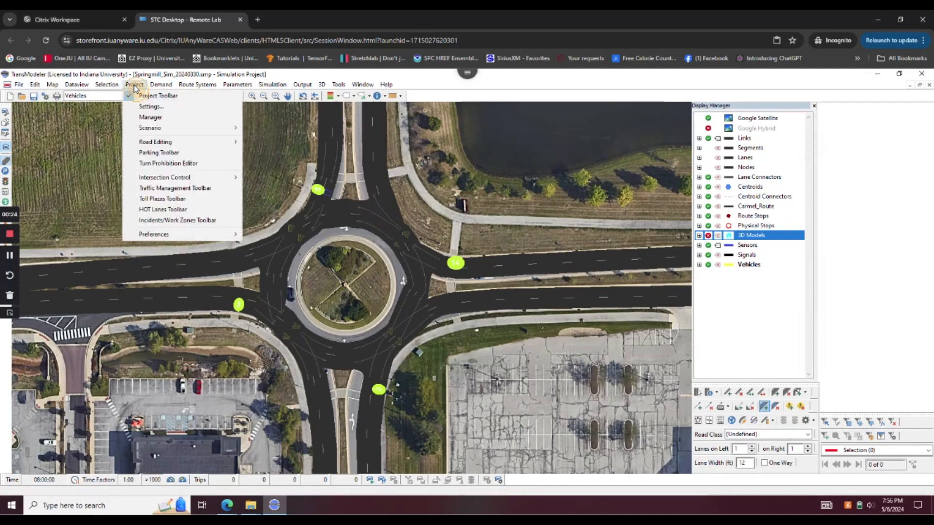
{"action": "left_click", "coordinate": [151, 111]}
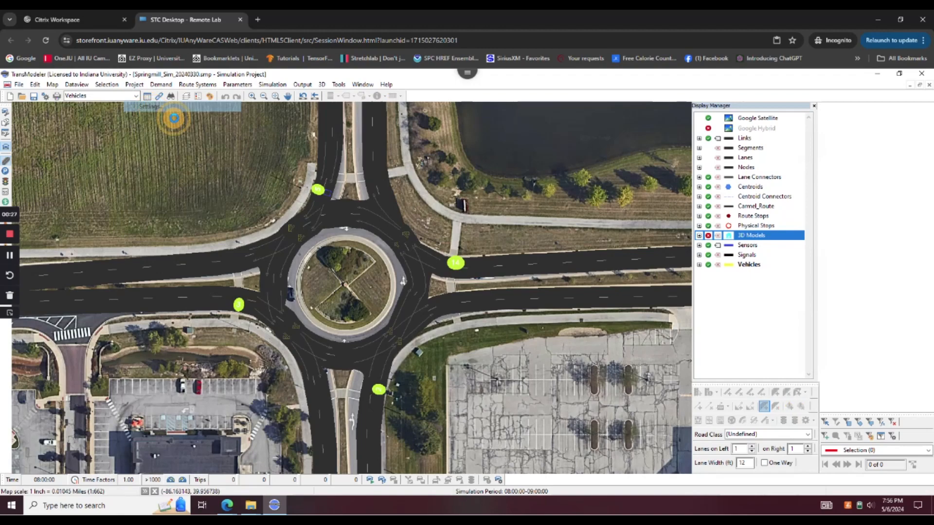
{"action": "left_click", "coordinate": [445, 168]}
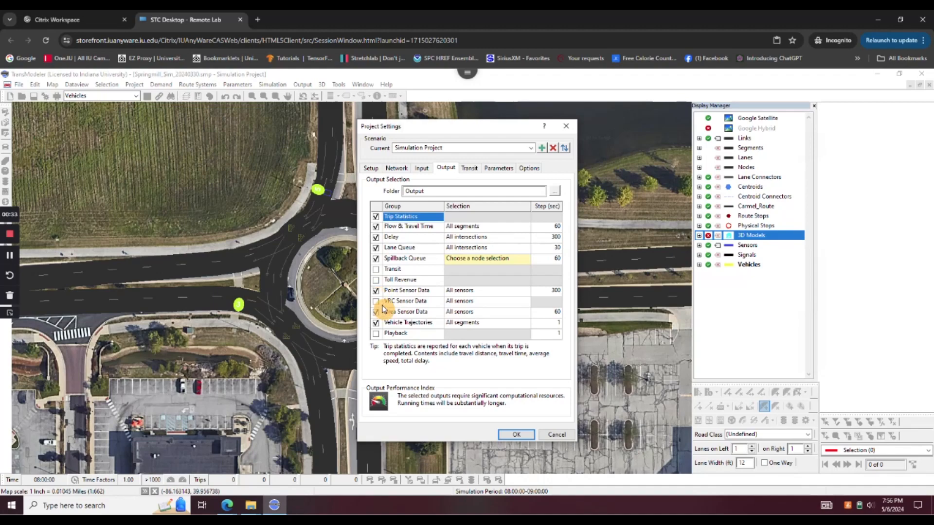
{"action": "left_click", "coordinate": [556, 436]}
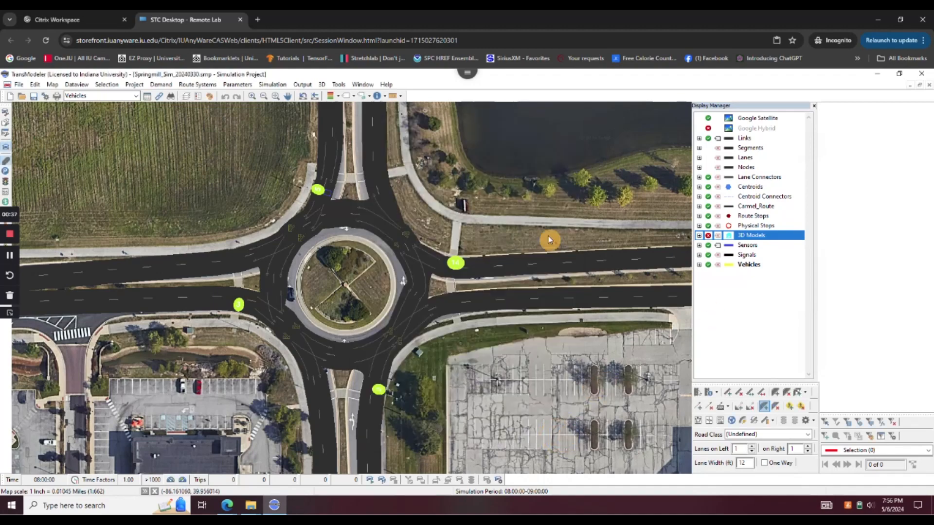
Open the Output Manager and choose the Point Sensor Data Report from the sensor data summaries
{"action": "left_click", "coordinate": [303, 86]}
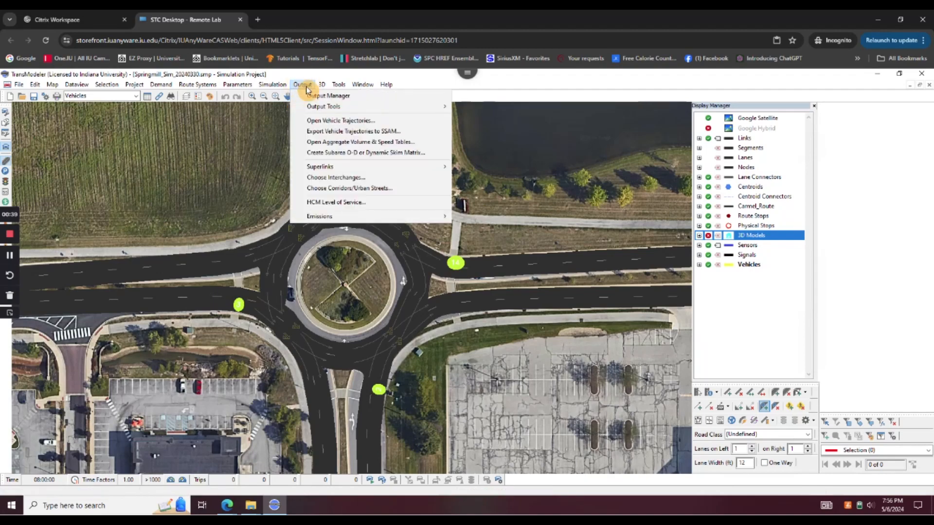
{"action": "left_click", "coordinate": [321, 95]}
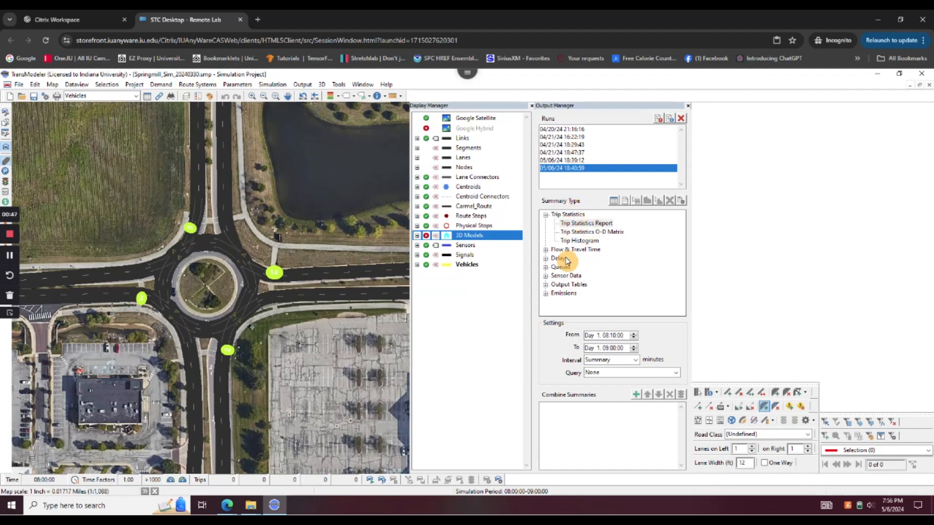
{"action": "left_click", "coordinate": [546, 277]}
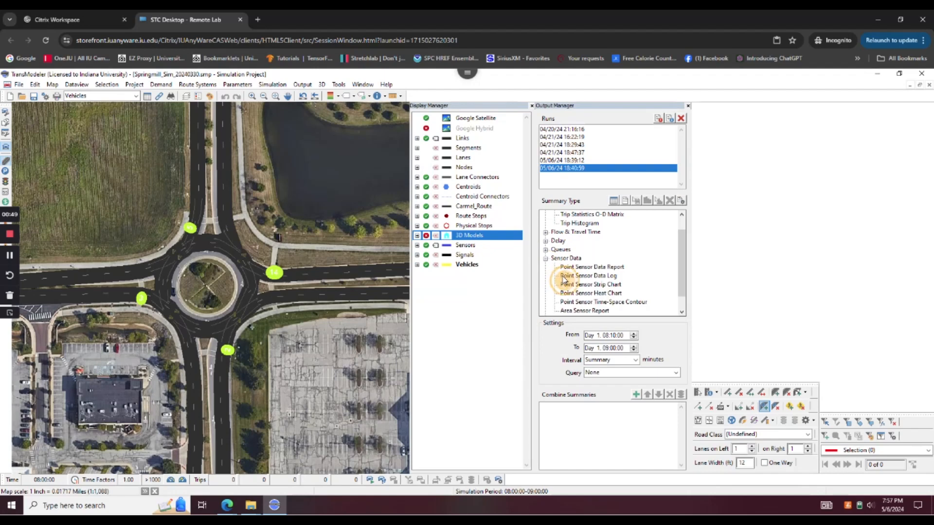
{"action": "left_click", "coordinate": [596, 268]}
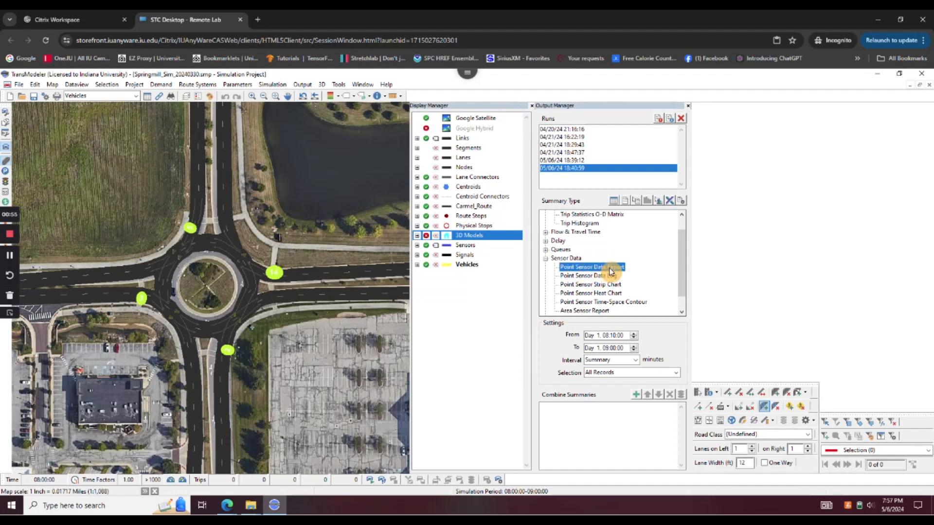
Generate the point sensor data report table and save it in the Output folder as Sensor Report3.bin
{"action": "left_click", "coordinate": [614, 201]}
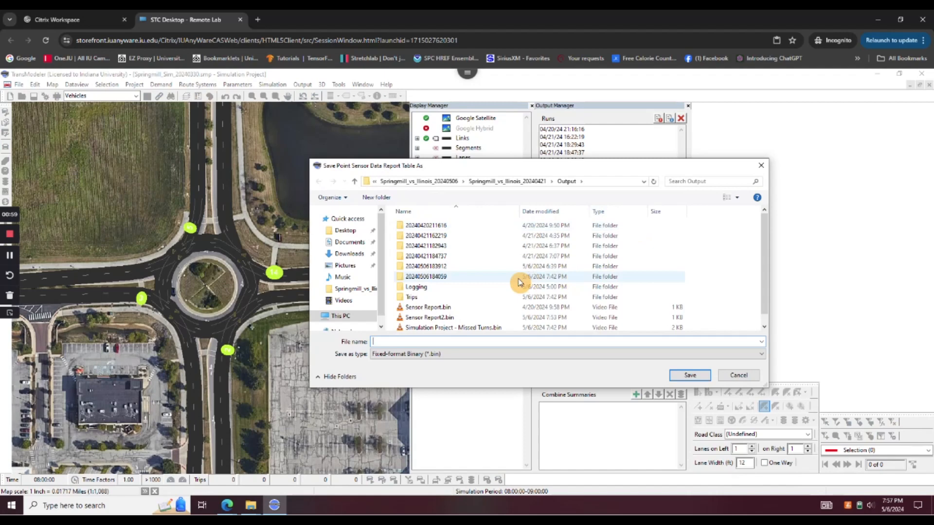
{"action": "left_click", "coordinate": [431, 317]}
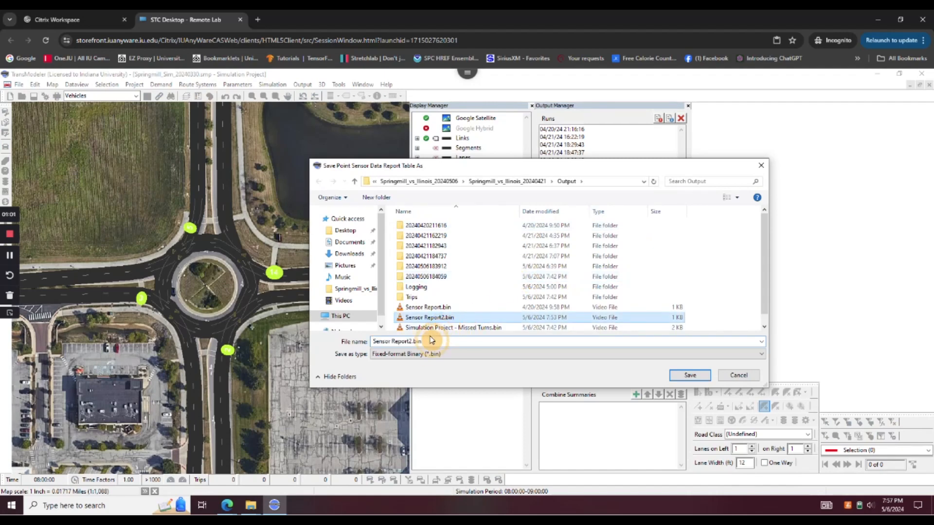
{"action": "double_click", "coordinate": [413, 342]}
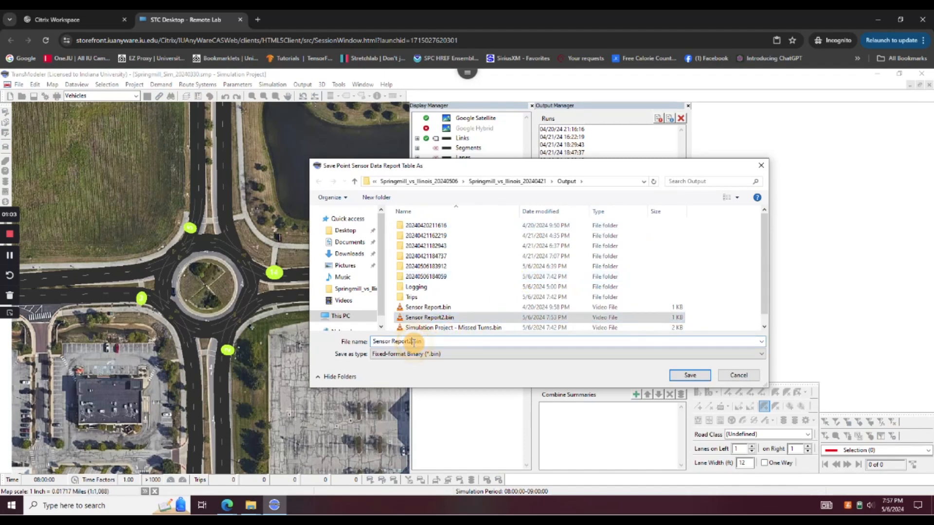
{"action": "key", "text": "BackSpace"}
{"action": "type", "text": "3"}
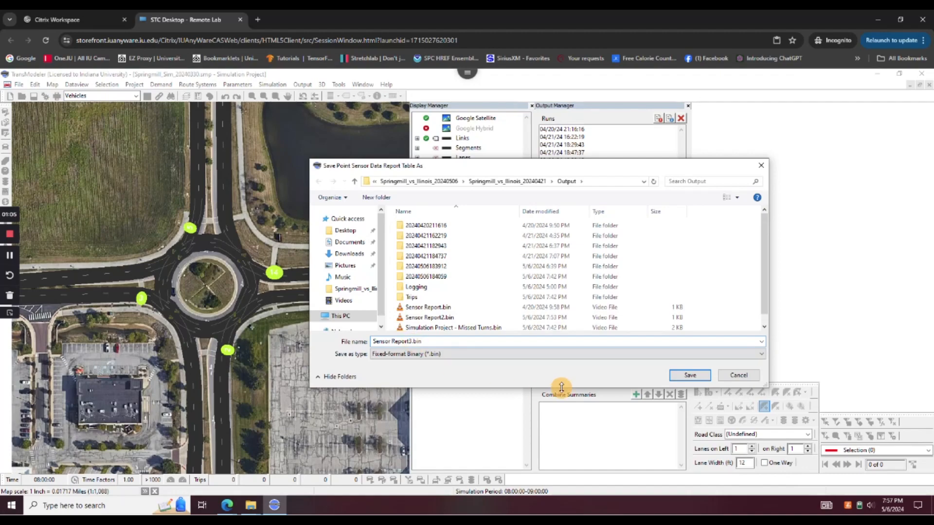
{"action": "left_click", "coordinate": [689, 375]}
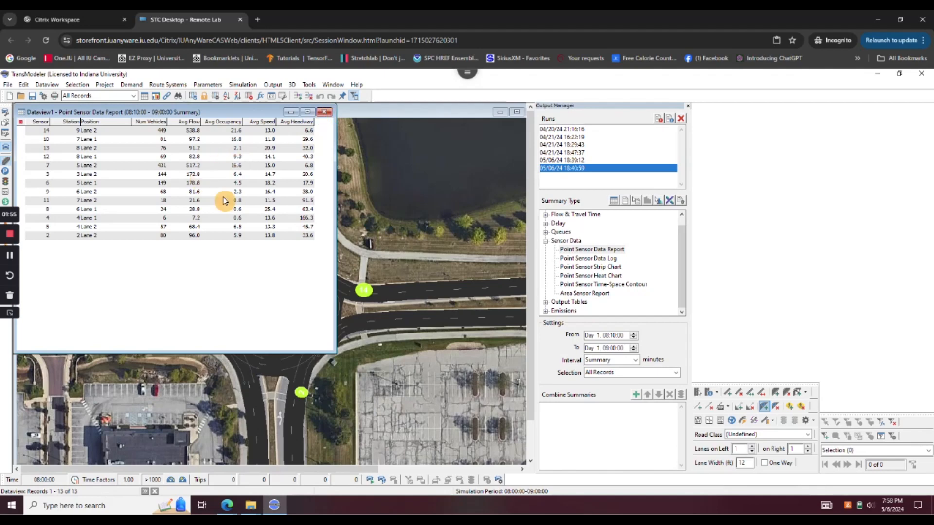
Close the sensor report table and the Output Manager, narrow the Display Manager, and maximize the simulation map
{"action": "left_click", "coordinate": [322, 113]}
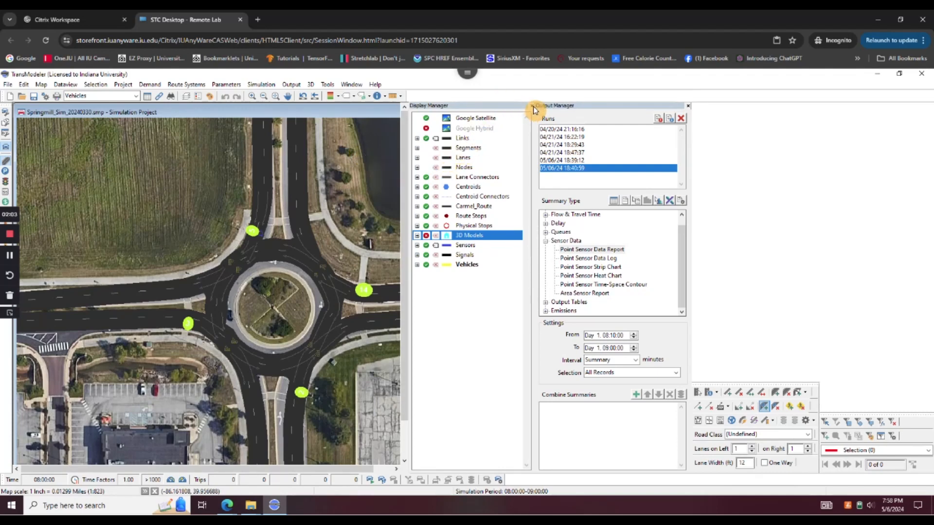
{"action": "left_click", "coordinate": [687, 106]}
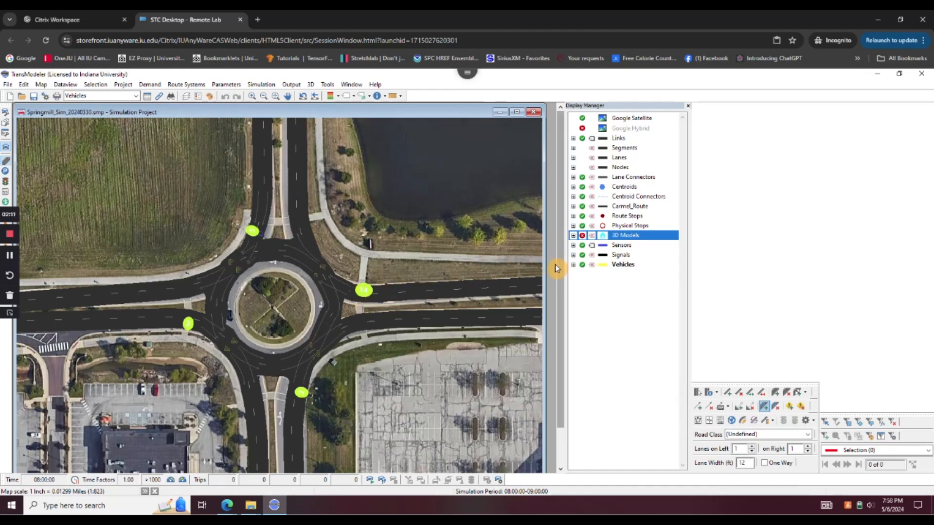
{"action": "left_click_drag", "start_coordinate": [544, 262], "coordinate": [554, 262]}
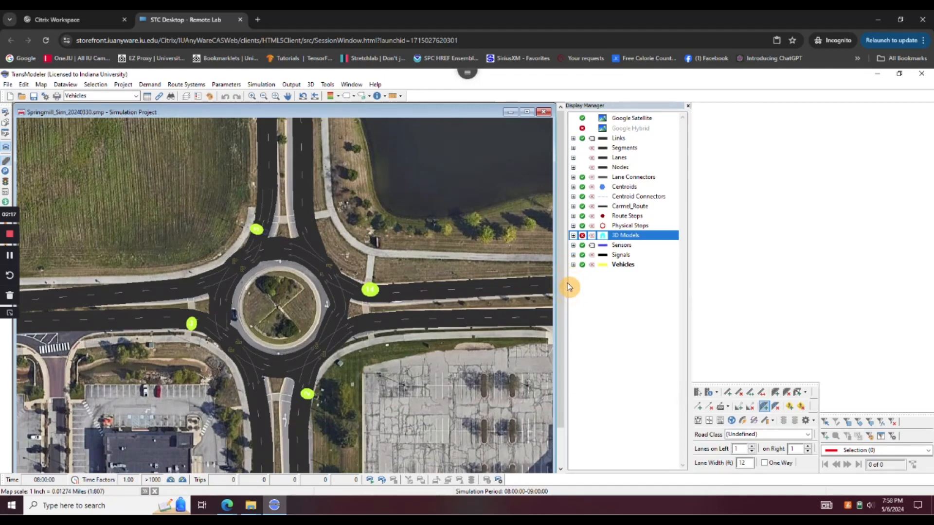
{"action": "left_click_drag", "start_coordinate": [568, 286], "coordinate": [591, 284]}
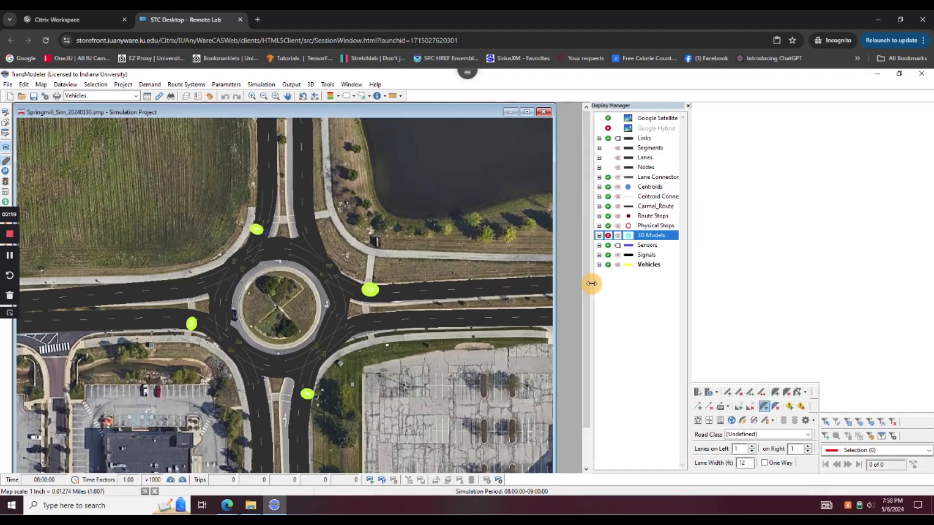
{"action": "left_click", "coordinate": [527, 114]}
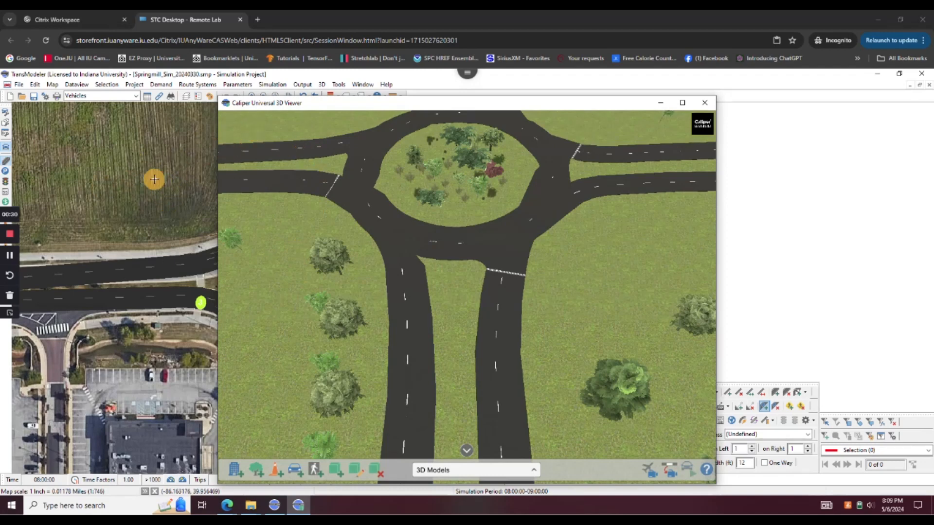
Switch to the Caliper Universal 3D Viewer and place an Alder tree on the grass beside the entry lanes of the roundabout's nearest leg
{"action": "left_click", "coordinate": [324, 87]}
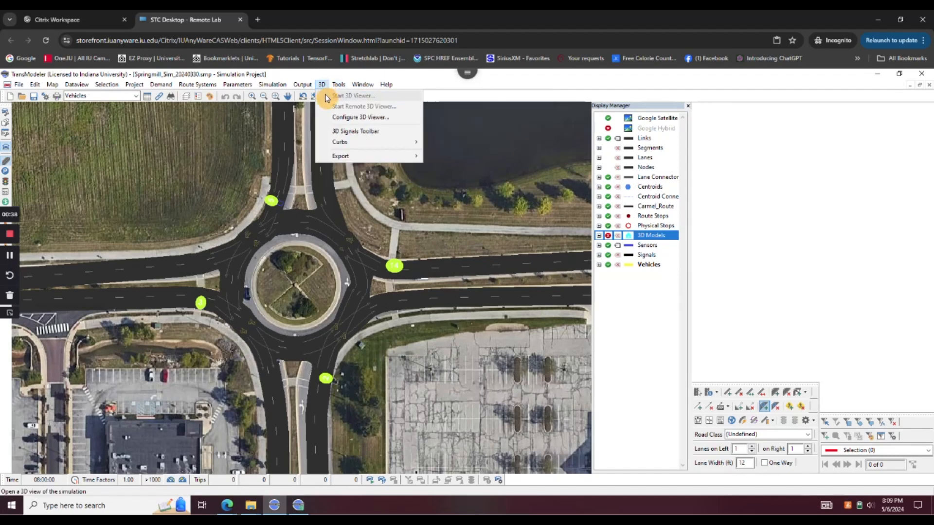
{"action": "left_click", "coordinate": [187, 155]}
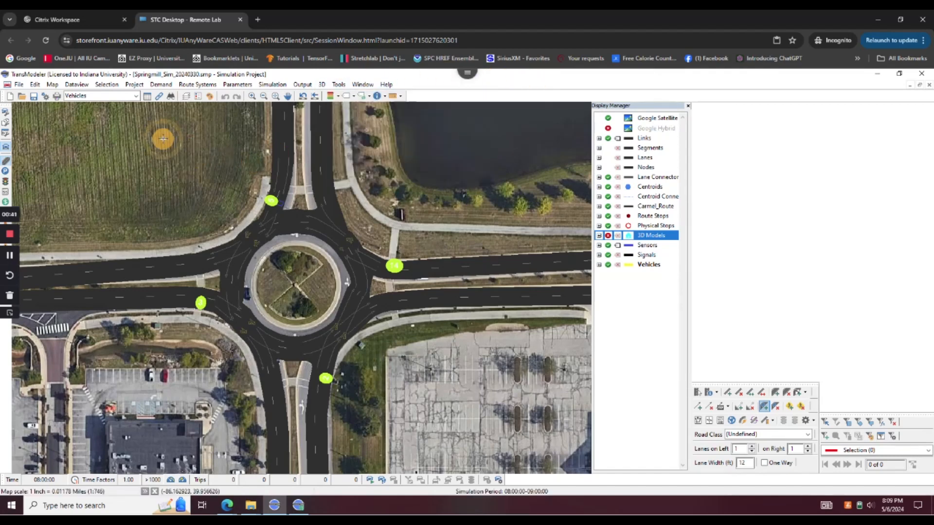
{"action": "left_click", "coordinate": [298, 506]}
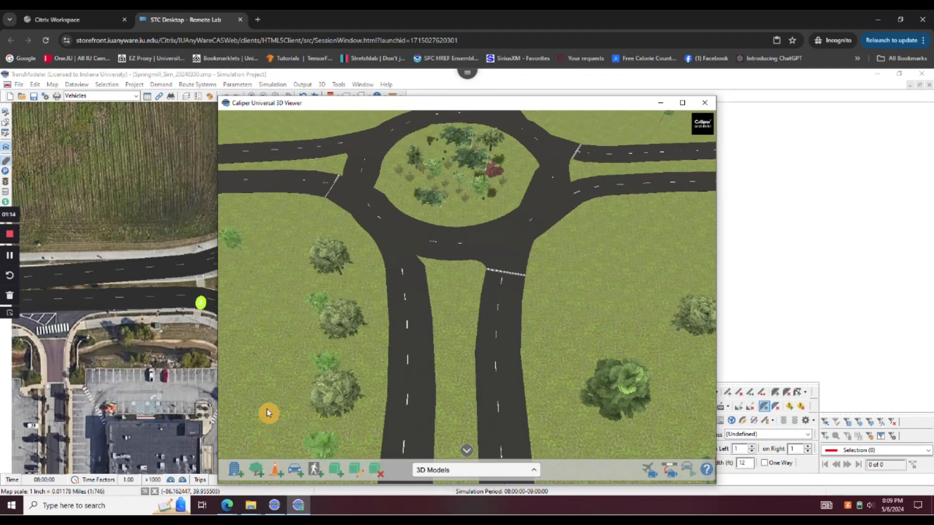
{"action": "left_click", "coordinate": [261, 474]}
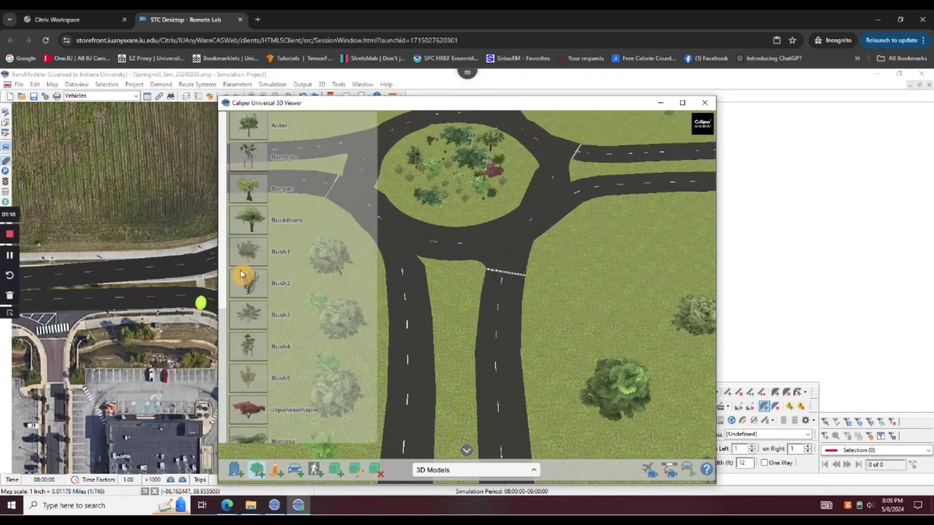
{"action": "left_click", "coordinate": [253, 129]}
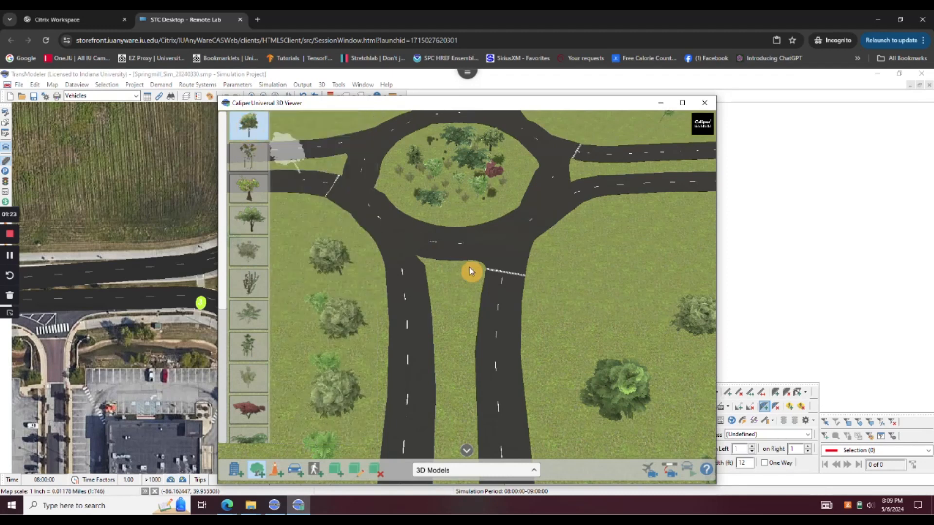
{"action": "left_click", "coordinate": [565, 281]}
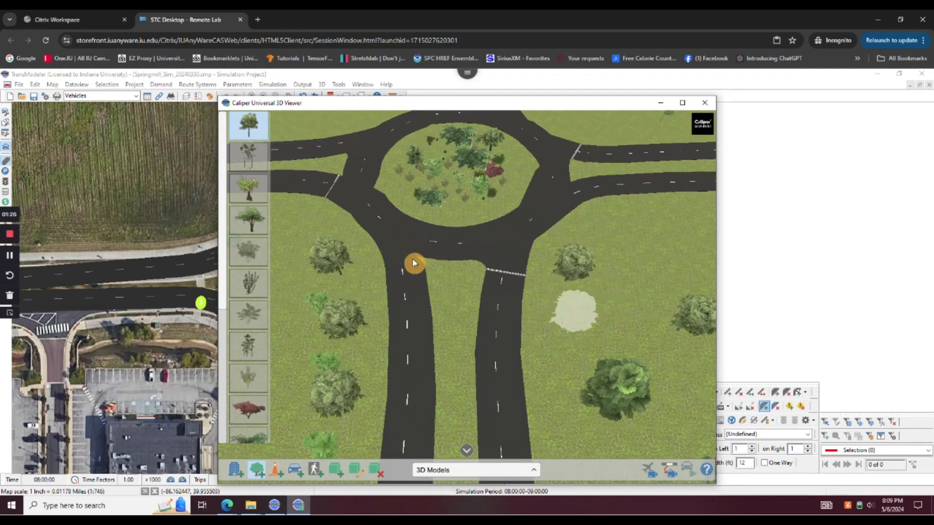
Finish placing Alder trees and park a Compact Car (Black) beside the red car in the lot by the dark-roofed building
{"action": "mouse_move", "coordinate": [246, 159]}
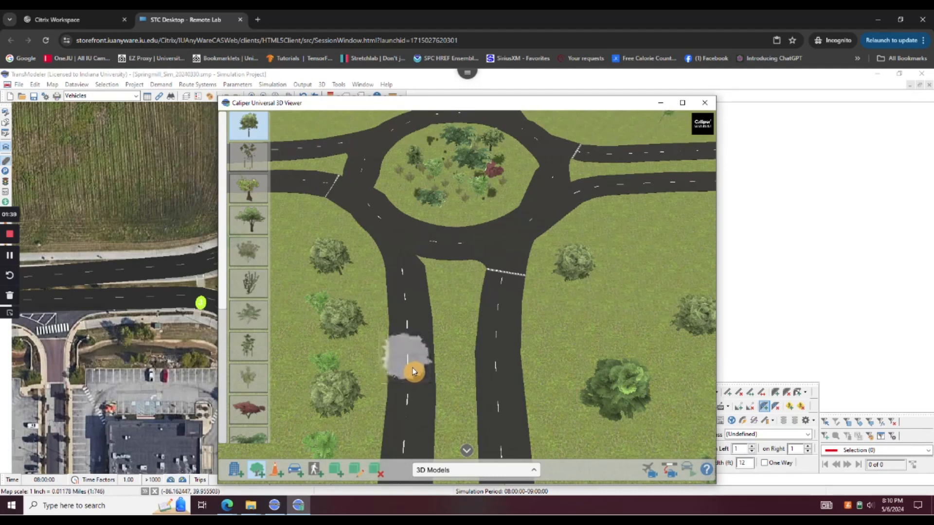
{"action": "key", "text": "Escape"}
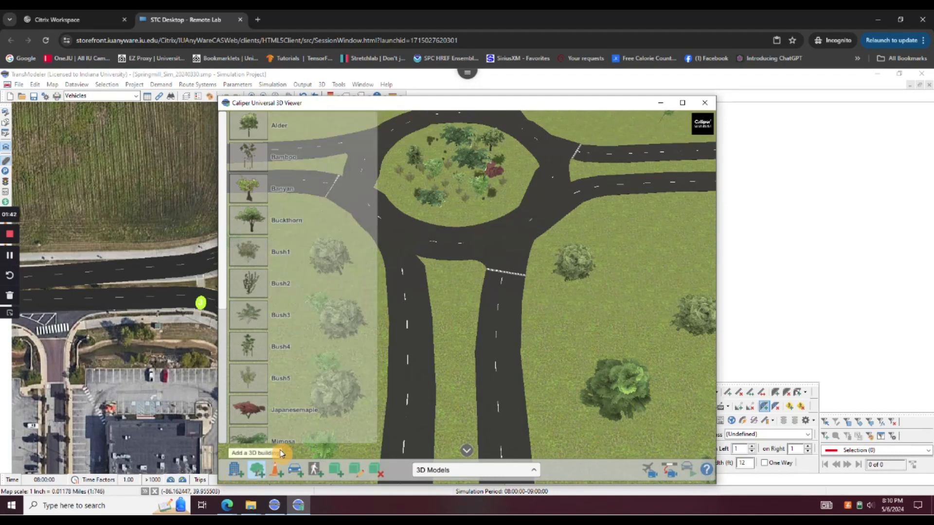
{"action": "scroll", "coordinate": [448, 374], "scroll_direction": "down", "scroll_amount": 6}
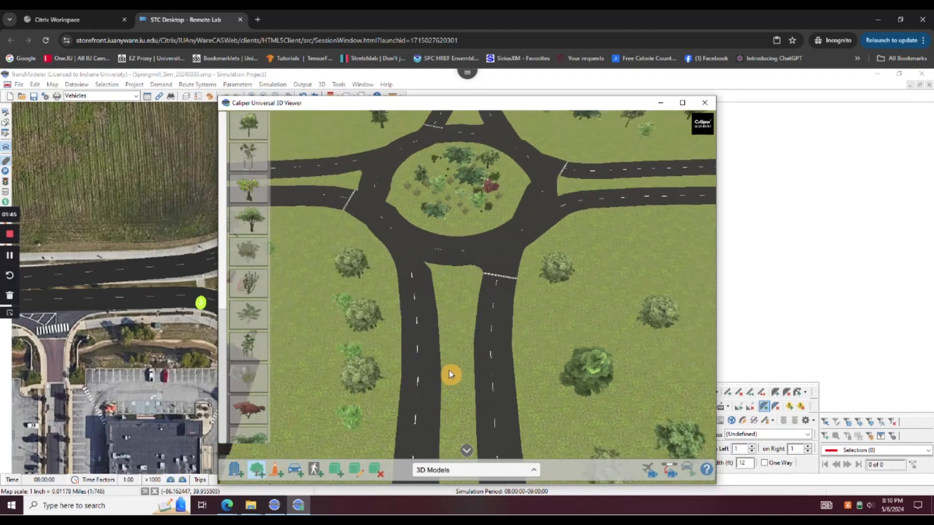
{"action": "scroll", "coordinate": [449, 371], "scroll_direction": "down", "scroll_amount": 4}
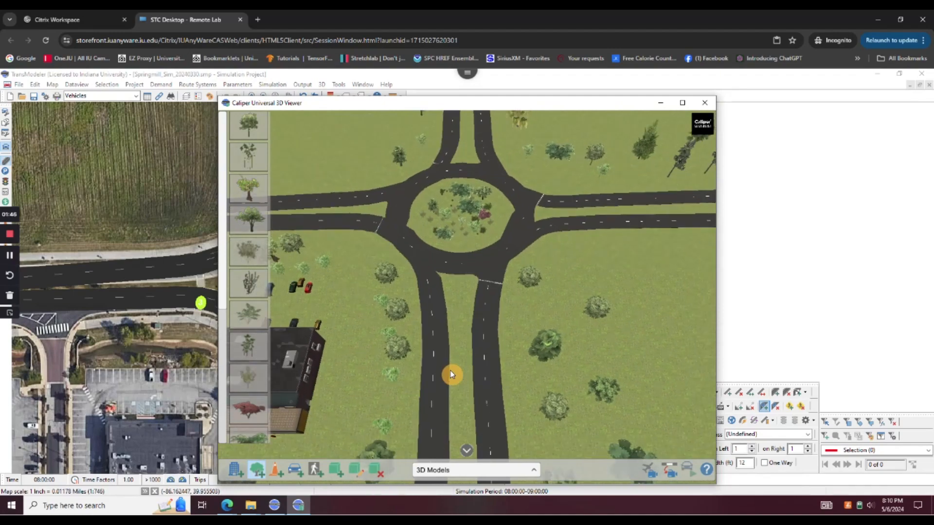
{"action": "scroll", "coordinate": [450, 372], "scroll_direction": "down", "scroll_amount": 3}
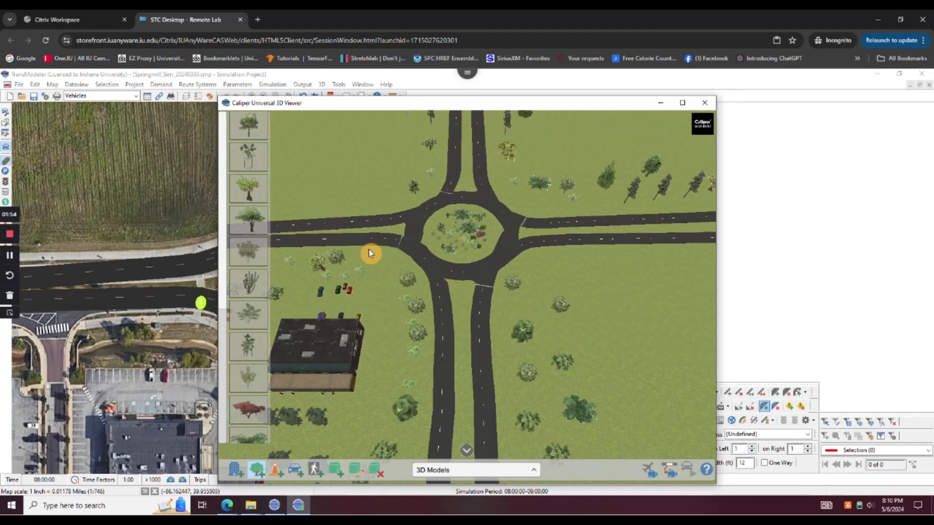
{"action": "scroll", "coordinate": [375, 258], "scroll_direction": "up", "scroll_amount": 3}
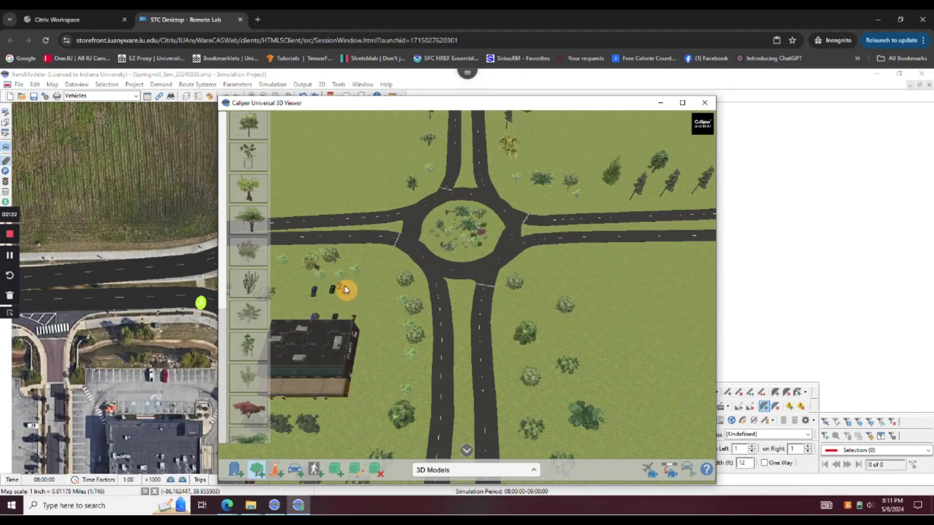
{"action": "left_click", "coordinate": [298, 472]}
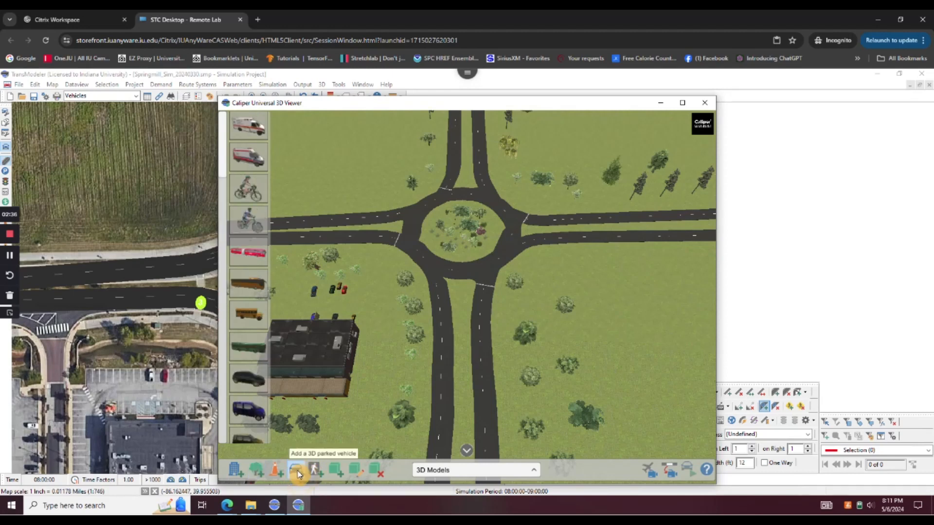
{"action": "mouse_move", "coordinate": [249, 353]}
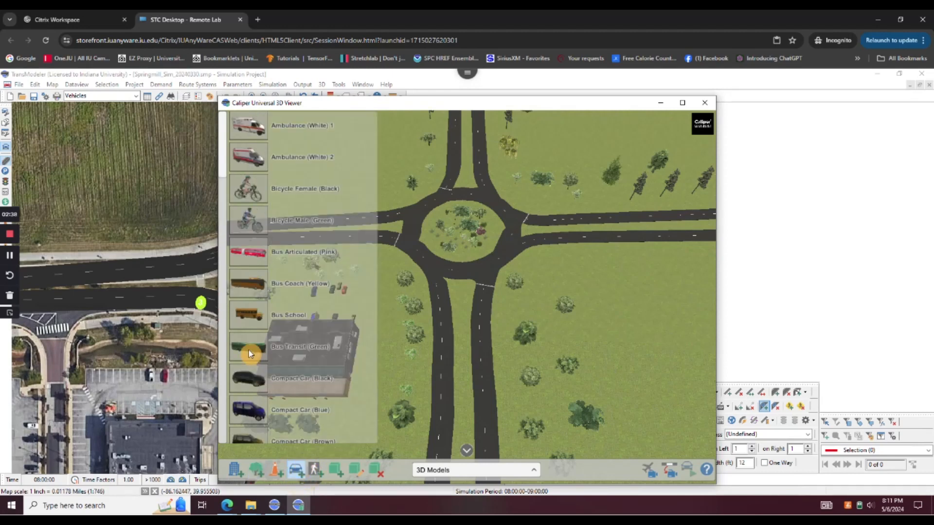
{"action": "scroll", "coordinate": [251, 387], "scroll_direction": "down", "scroll_amount": 3}
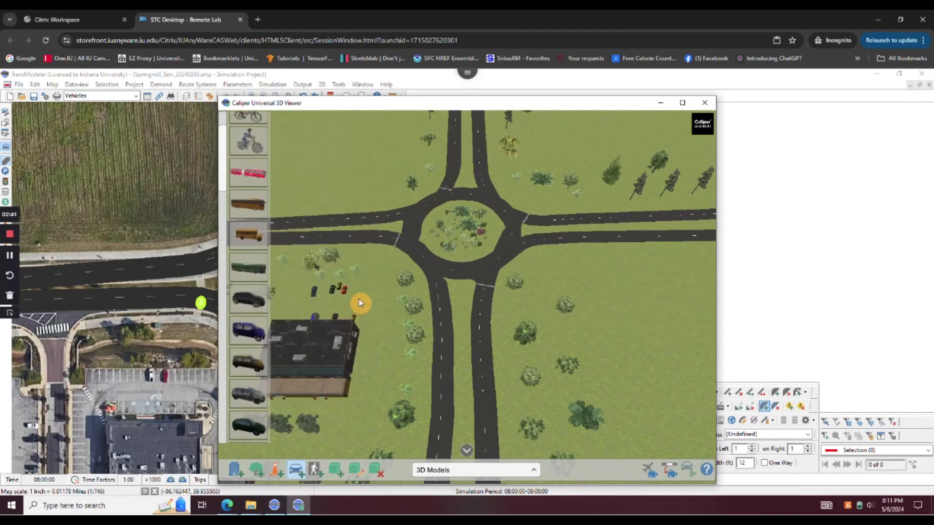
{"action": "mouse_move", "coordinate": [252, 296]}
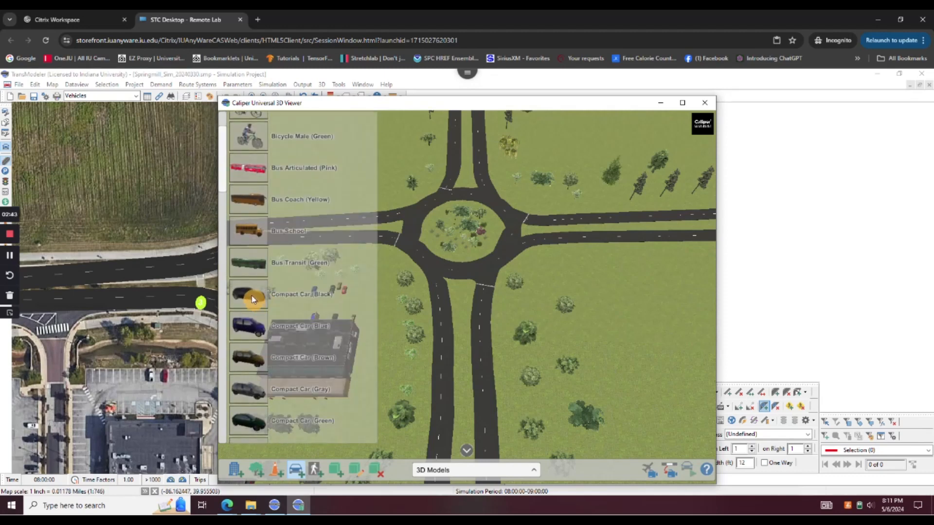
{"action": "left_click", "coordinate": [252, 291]}
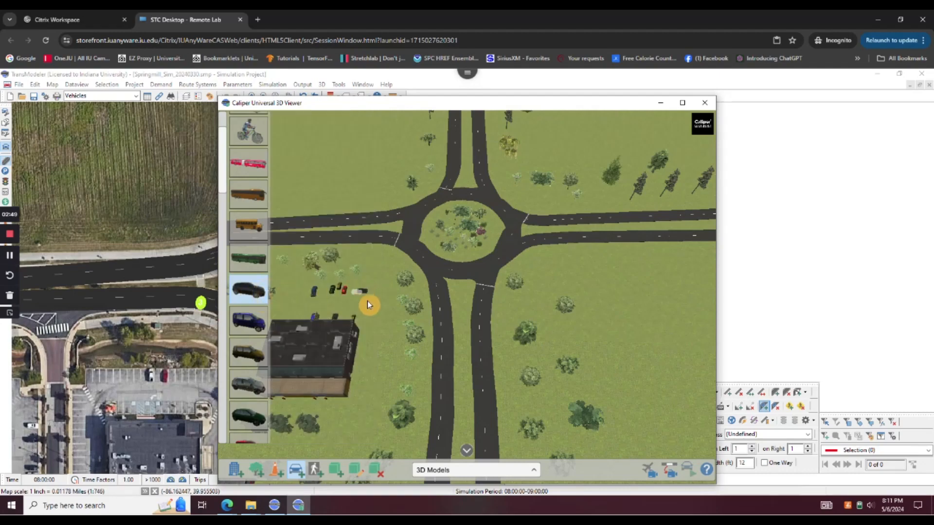
{"action": "left_click", "coordinate": [365, 296]}
{"action": "scroll", "coordinate": [373, 321], "scroll_direction": "up", "scroll_amount": 3}
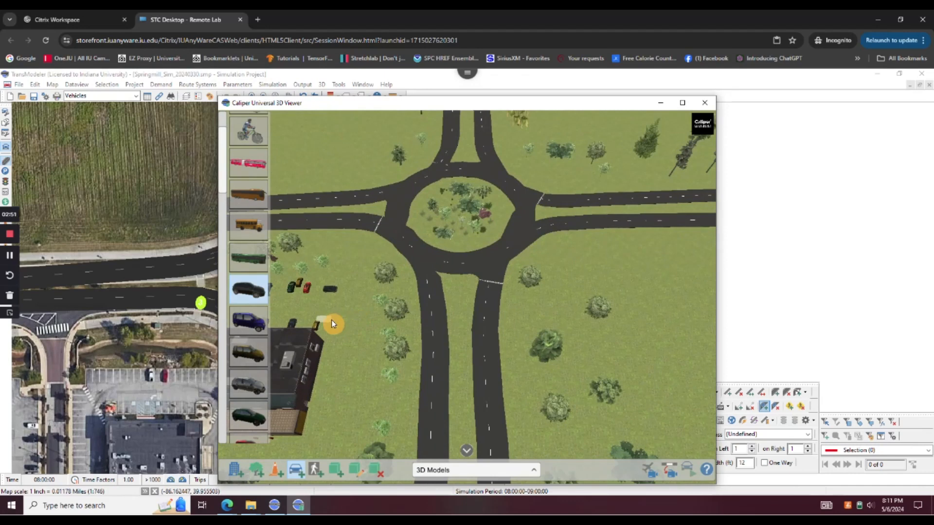
{"action": "scroll", "coordinate": [332, 320], "scroll_direction": "up", "scroll_amount": 2}
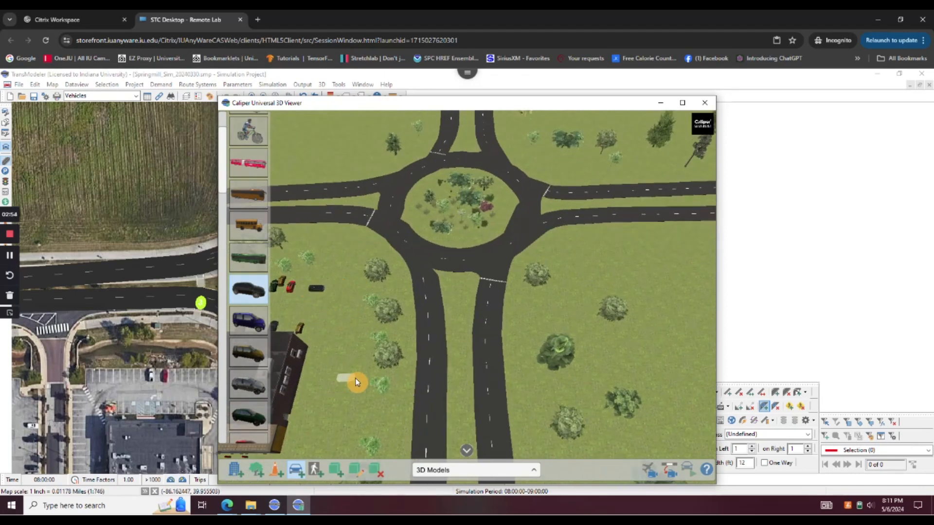
{"action": "key", "text": "Escape"}
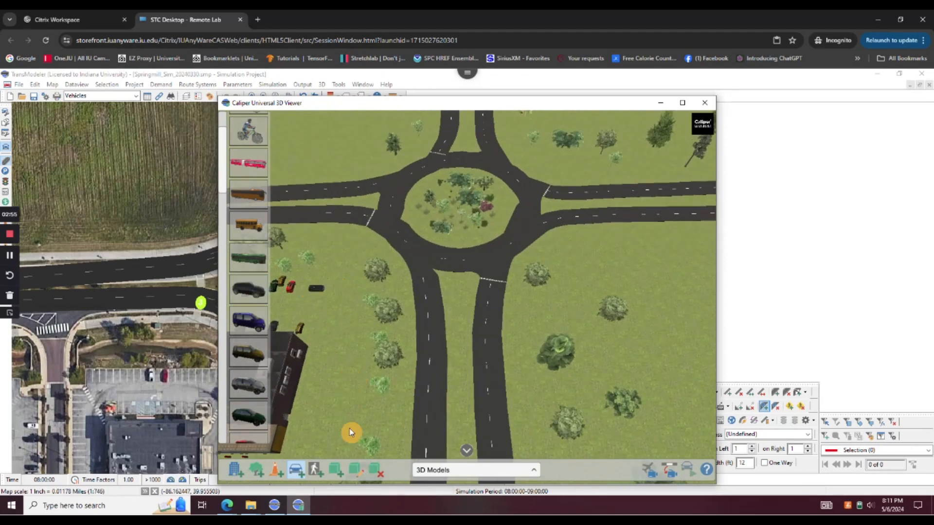
Move the new black compact car toward the building and the road, and rotate it to align with the other parked cars
{"action": "left_click", "coordinate": [354, 474]}
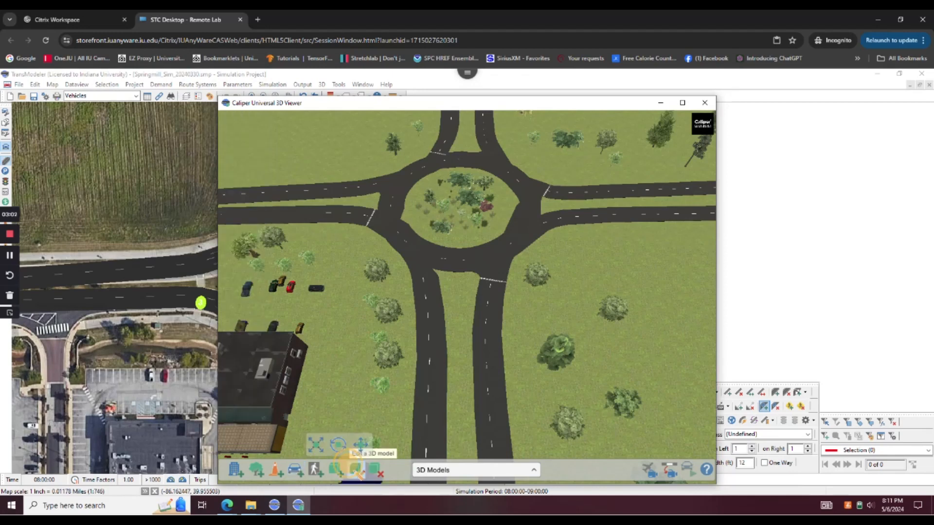
{"action": "left_click", "coordinate": [317, 289]}
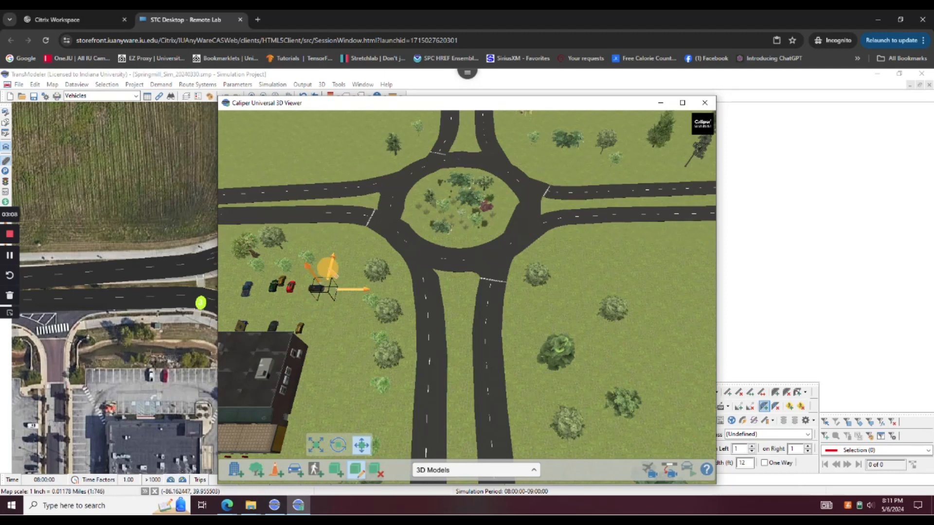
{"action": "left_click_drag", "start_coordinate": [326, 267], "coordinate": [326, 284]}
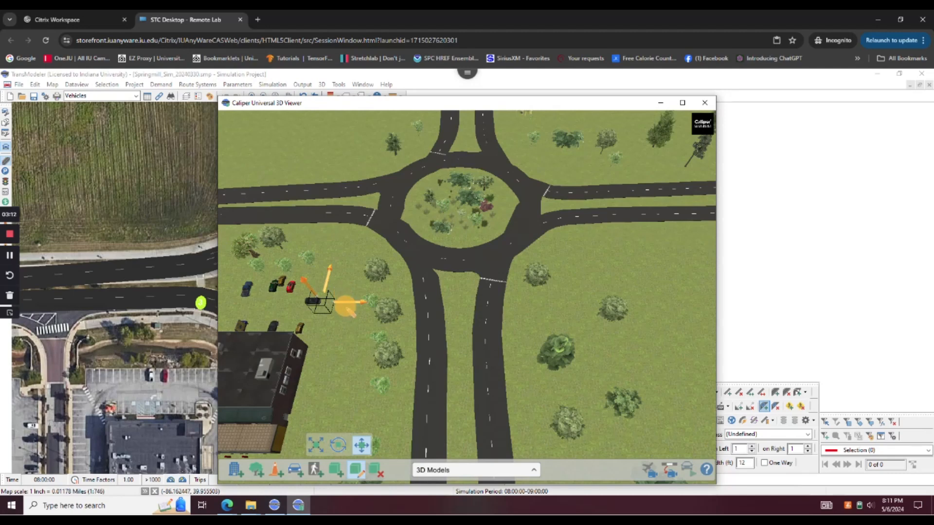
{"action": "left_click_drag", "start_coordinate": [344, 304], "coordinate": [359, 303]}
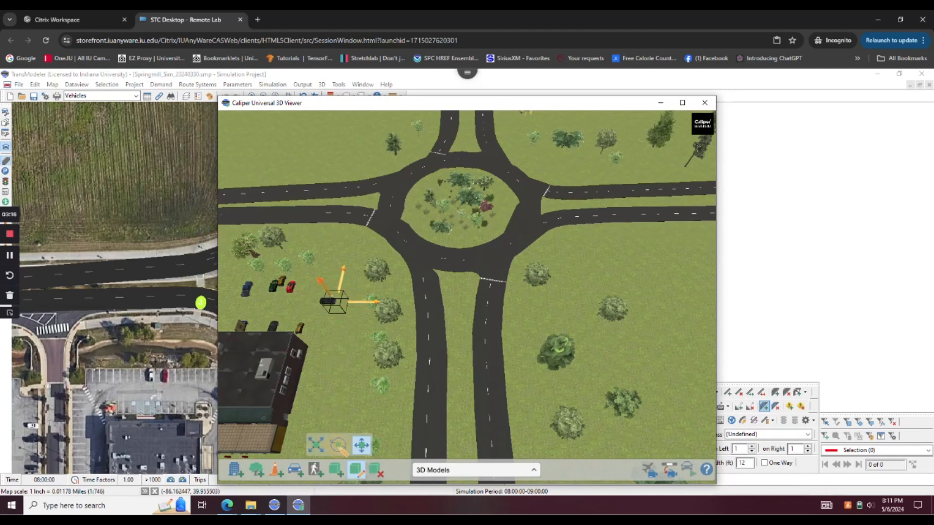
{"action": "left_click", "coordinate": [338, 444]}
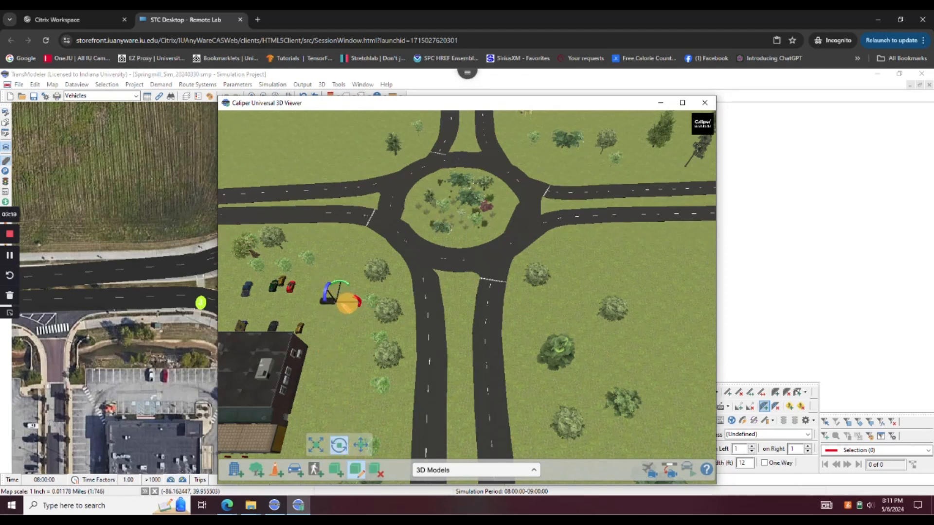
{"action": "left_click_drag", "start_coordinate": [342, 282], "coordinate": [317, 311]}
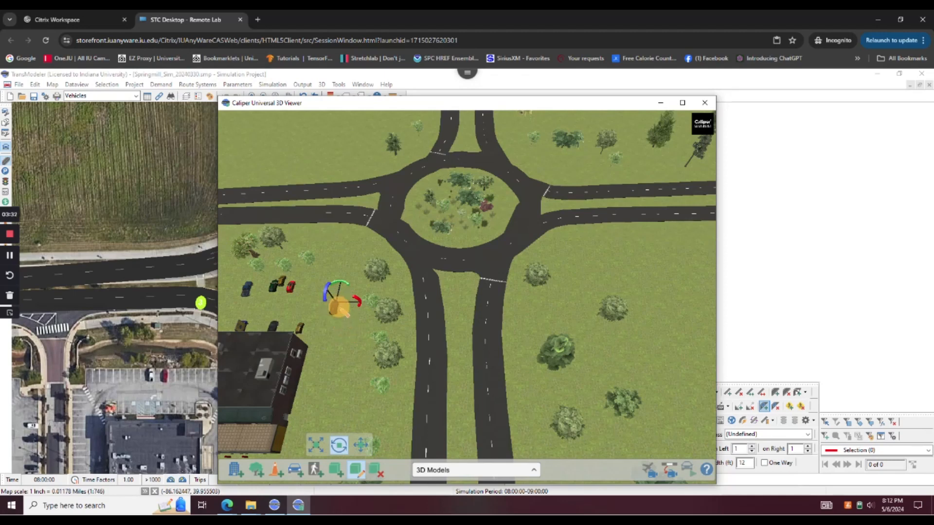
{"action": "key", "text": "Escape"}
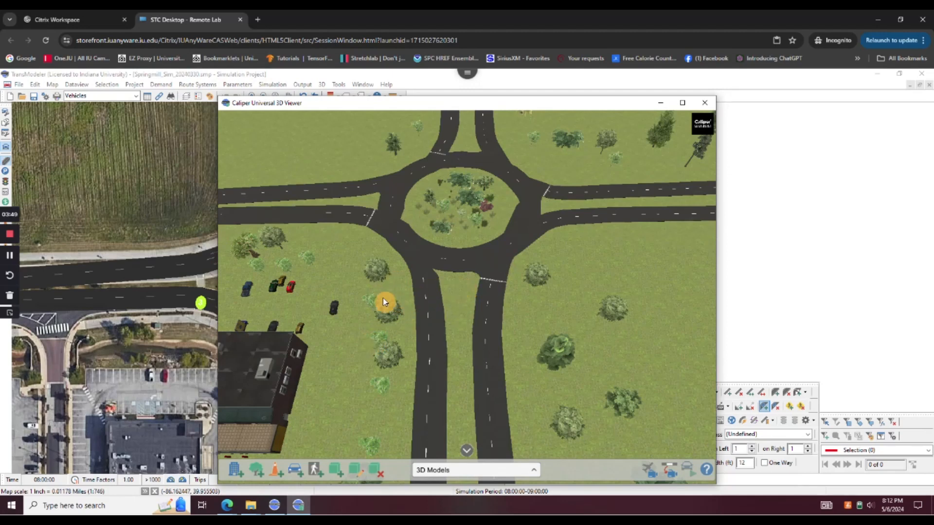
Turn on the 3D Models layer in the TransModeler simulation map and compare the map with the Caliper Universal 3D Viewer scene
{"action": "left_click", "coordinate": [198, 219]}
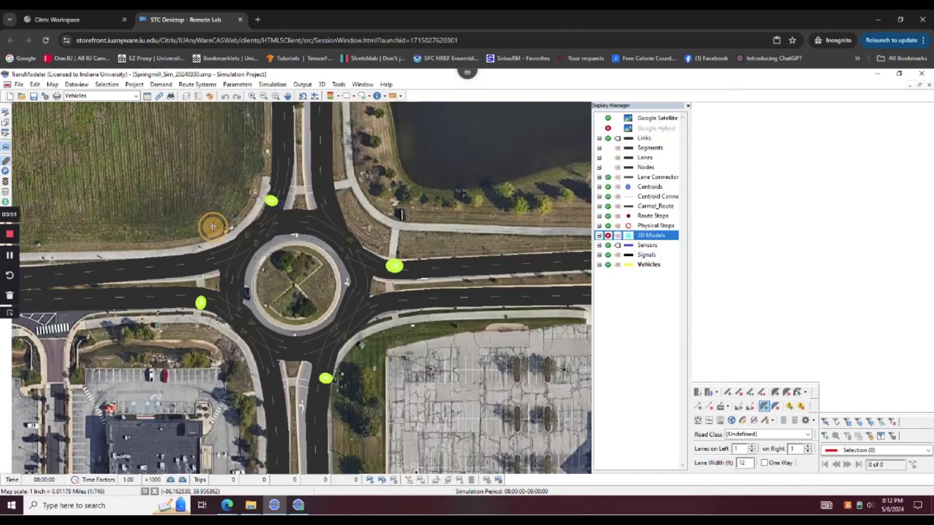
{"action": "left_click", "coordinate": [608, 235]}
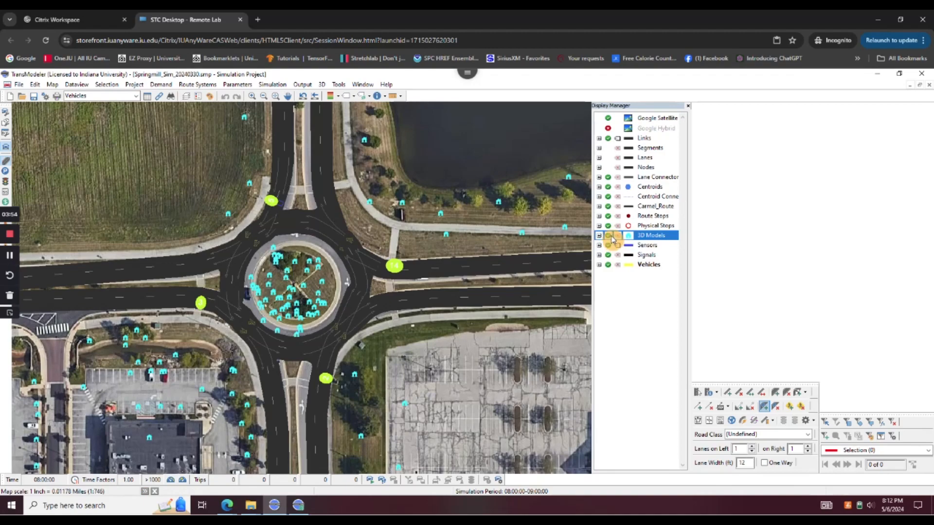
{"action": "left_click", "coordinate": [299, 506]}
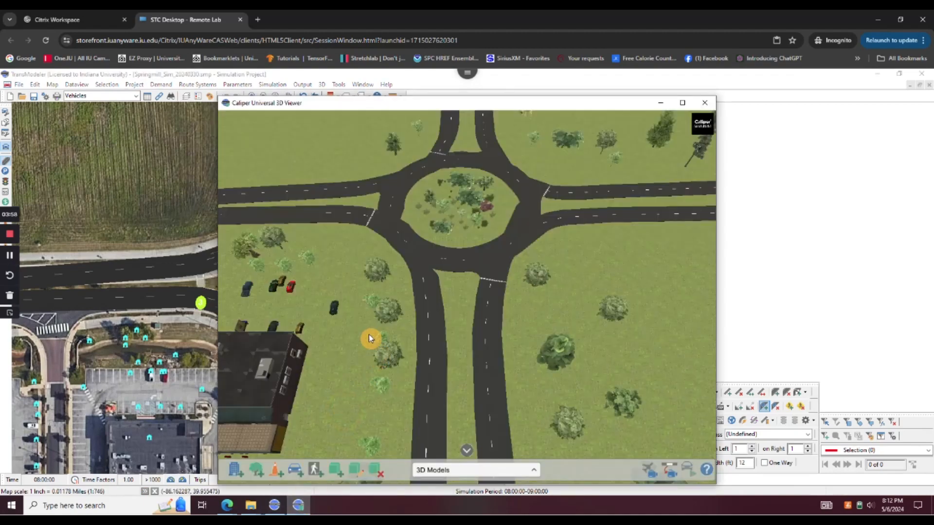
{"action": "left_click", "coordinate": [202, 223]}
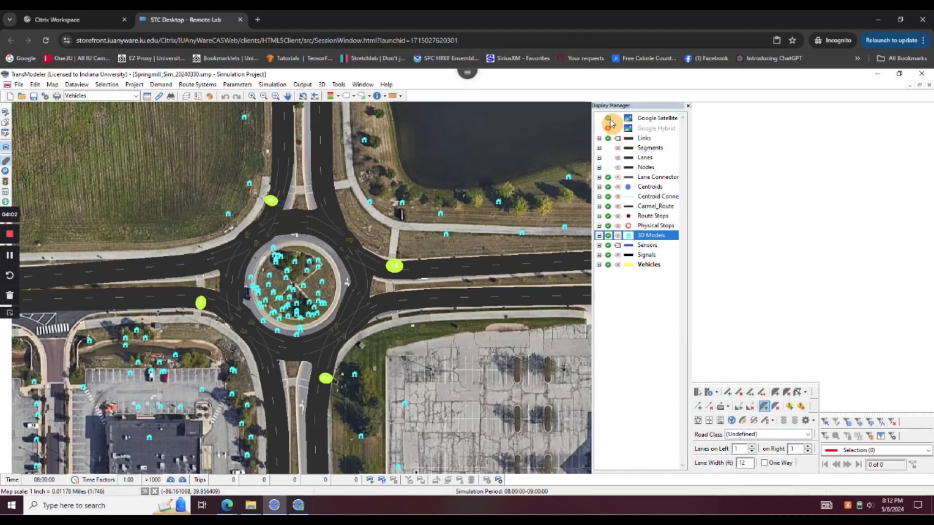
{"action": "left_click", "coordinate": [308, 509]}
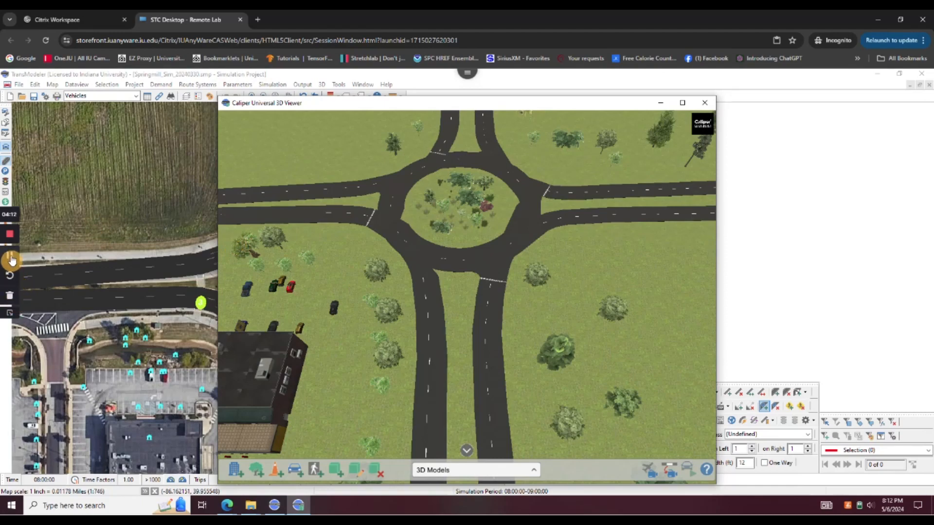
{"action": "left_click", "coordinate": [10, 236]}
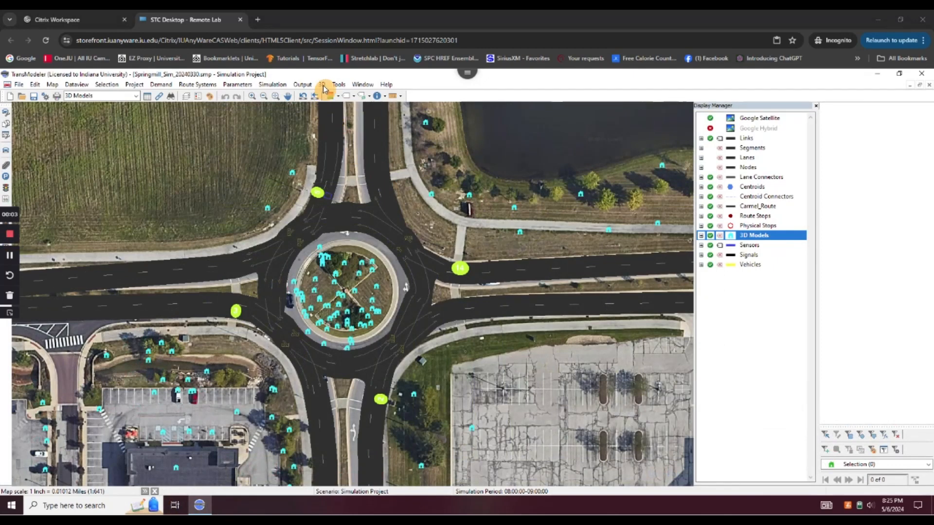
Start the 3D viewer with the saved configuration file Spring Mill vs Illinois 20240421 v2.u3d
{"action": "left_click", "coordinate": [322, 85]}
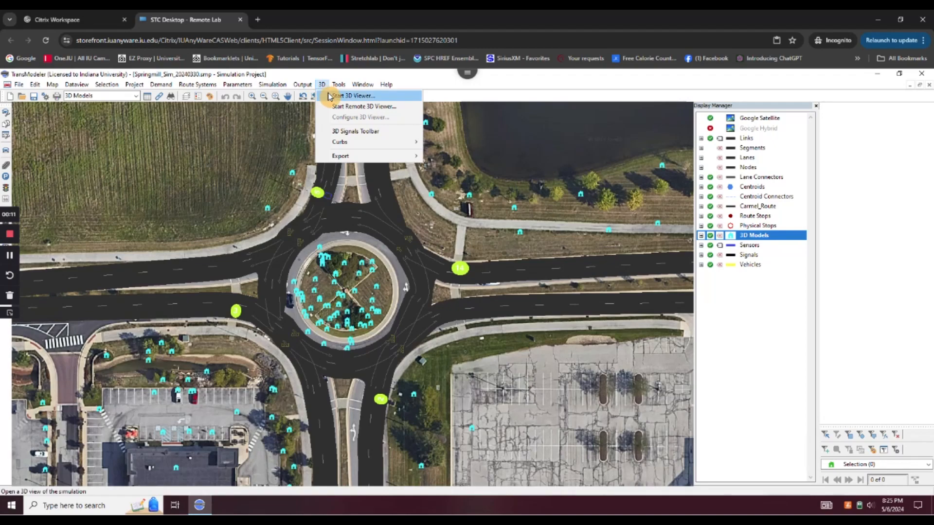
{"action": "left_click", "coordinate": [329, 96]}
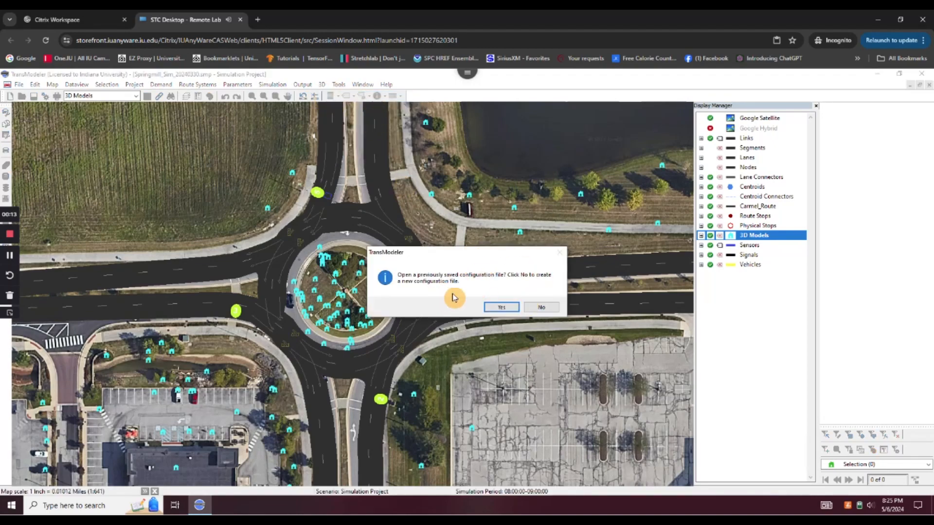
{"action": "left_click", "coordinate": [507, 313]}
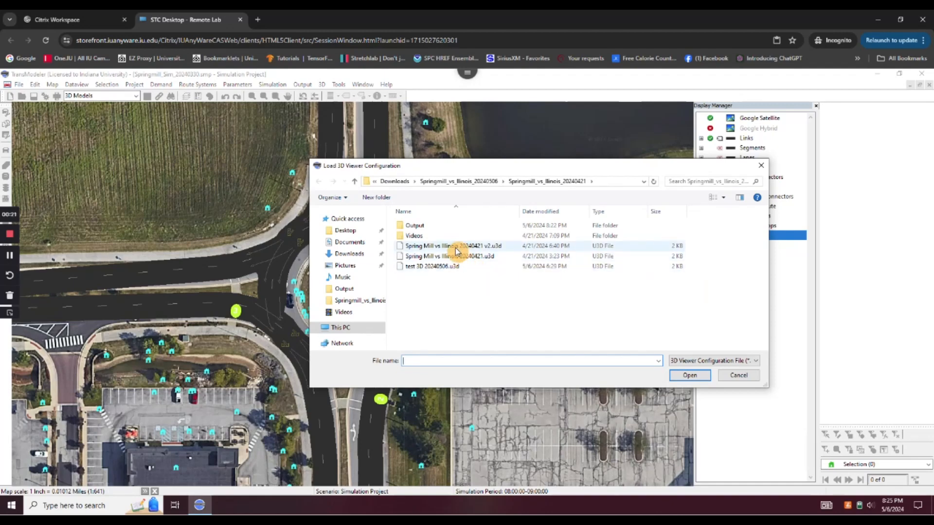
{"action": "left_click", "coordinate": [456, 248]}
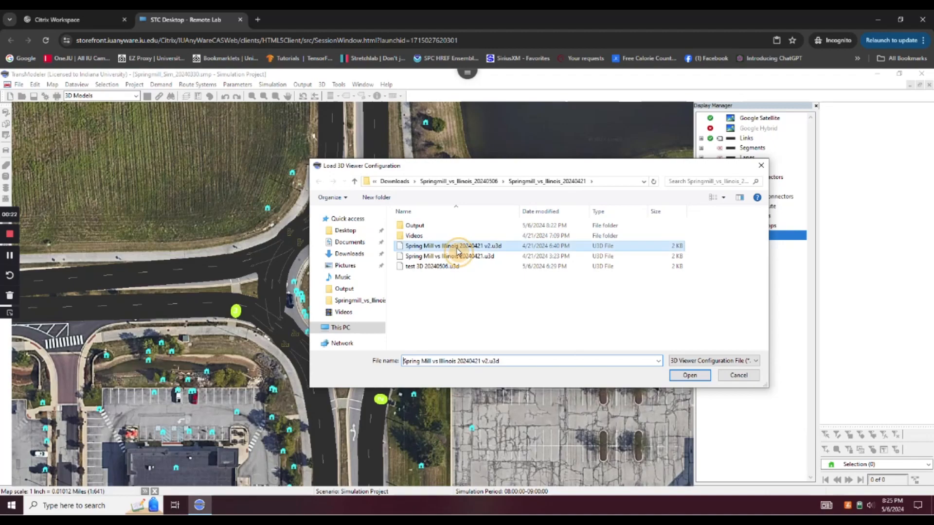
{"action": "left_click", "coordinate": [686, 374]}
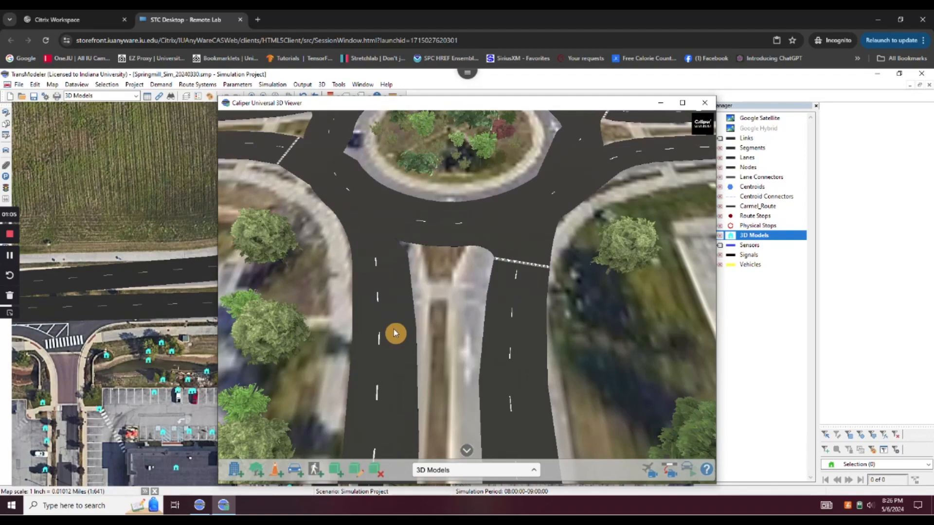
Open the flight path settings in the 3D viewer with the whole roundabout and the neighbouring building in view
{"action": "scroll", "coordinate": [402, 328], "scroll_direction": "down", "scroll_amount": 5}
{"action": "scroll", "coordinate": [401, 329], "scroll_direction": "down", "scroll_amount": 4}
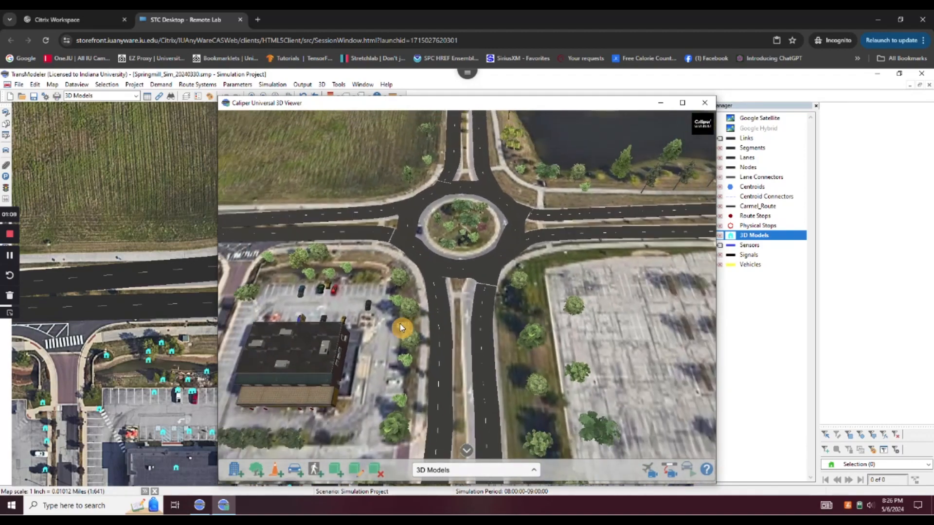
{"action": "scroll", "coordinate": [402, 328], "scroll_direction": "down", "scroll_amount": 2}
{"action": "scroll", "coordinate": [399, 325], "scroll_direction": "down", "scroll_amount": 1}
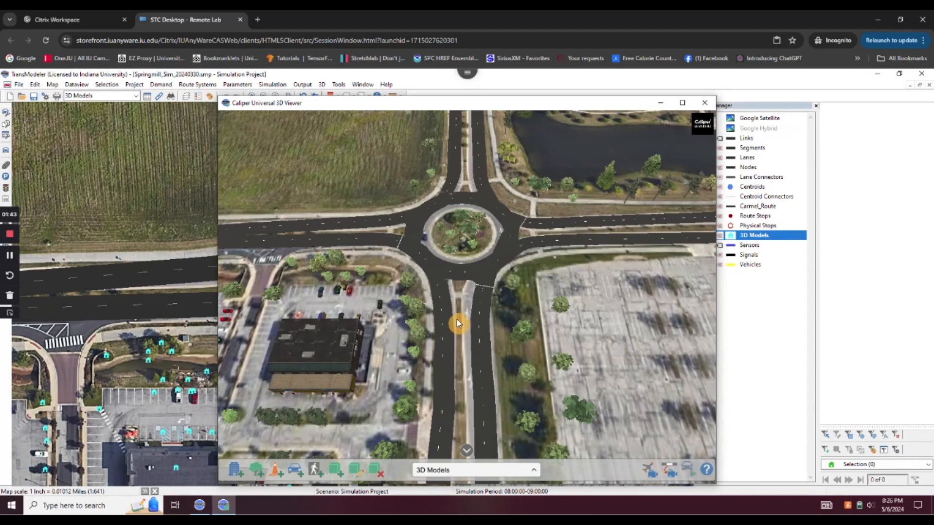
{"action": "left_click", "coordinate": [652, 474]}
{"action": "left_click", "coordinate": [651, 474]}
{"action": "left_click", "coordinate": [652, 472]}
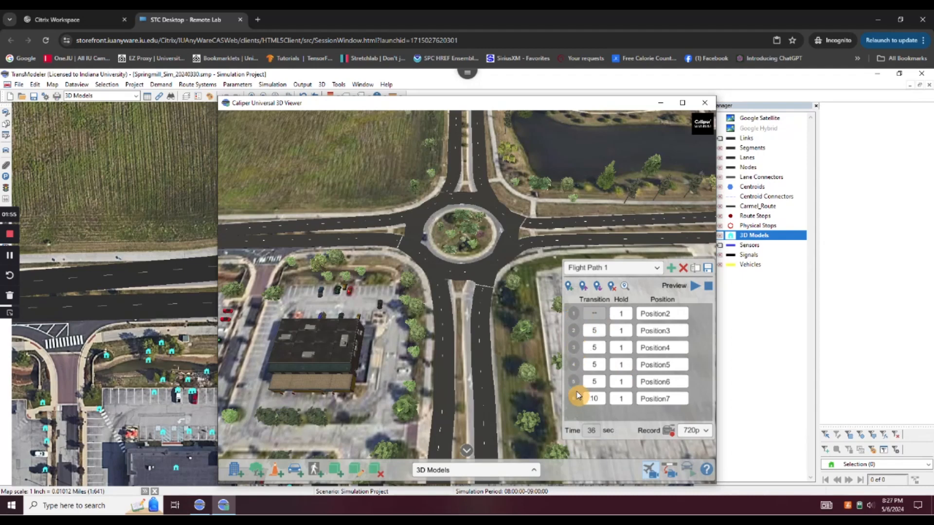
Inspect the camera views of Flight Path 1 from Position2 through Position5 and preview the whole flight
{"action": "left_click", "coordinate": [573, 317]}
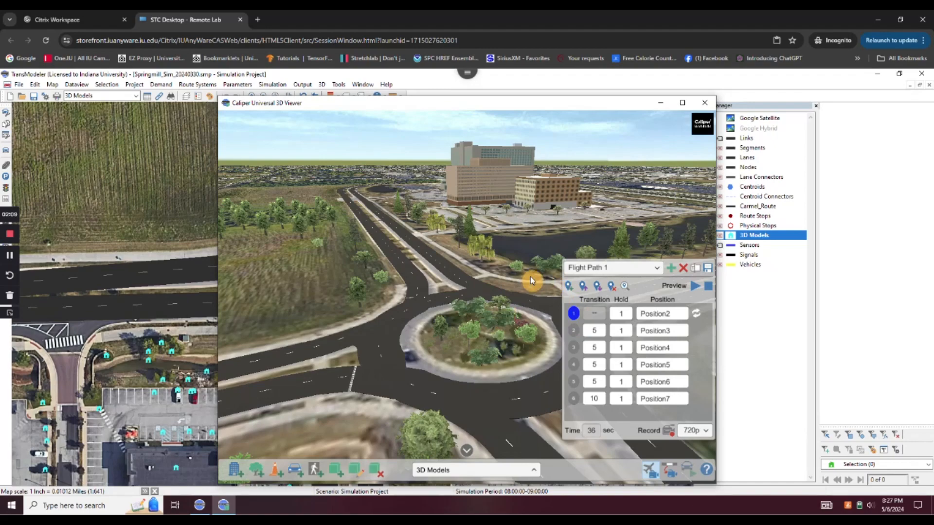
{"action": "left_click", "coordinate": [575, 332]}
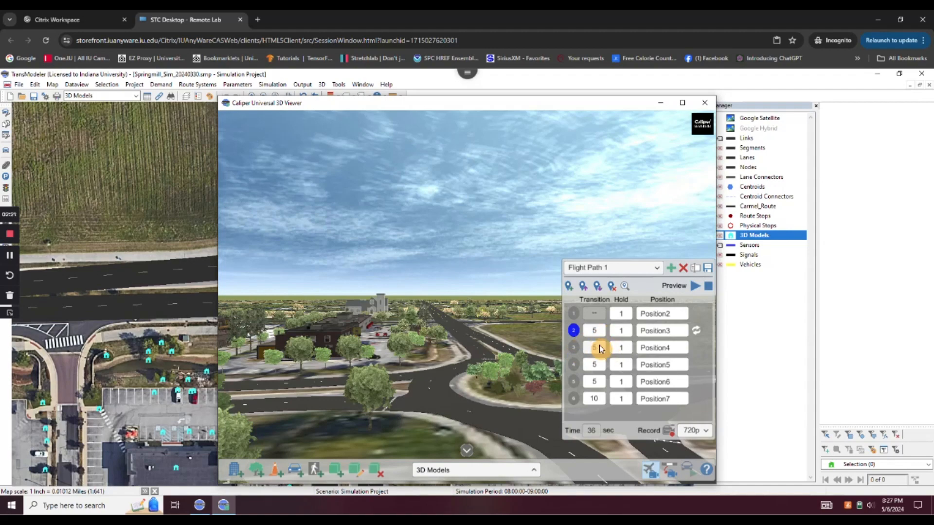
{"action": "left_click", "coordinate": [574, 348]}
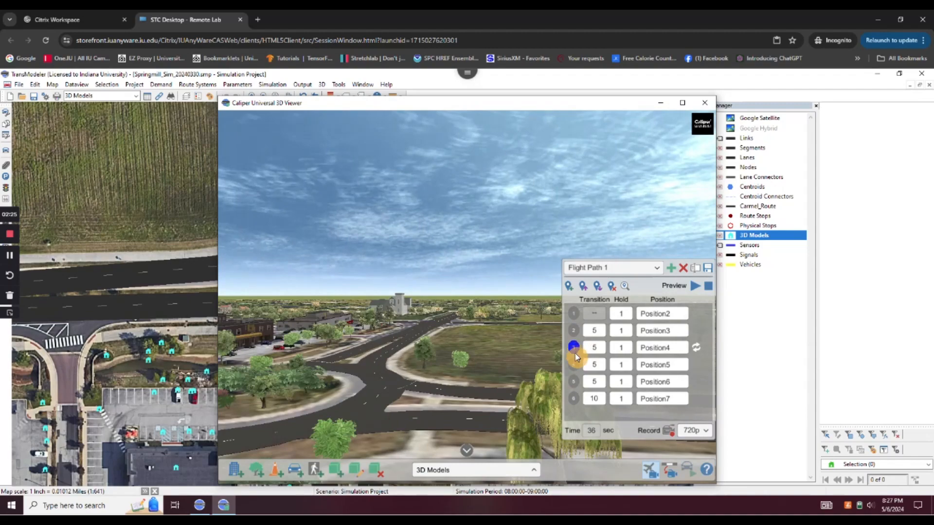
{"action": "left_click", "coordinate": [574, 366]}
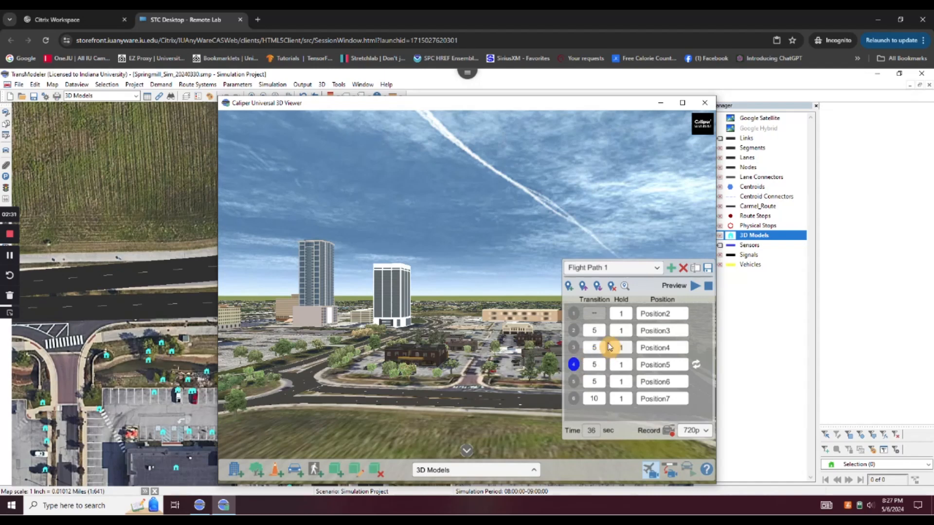
{"action": "left_click", "coordinate": [695, 289]}
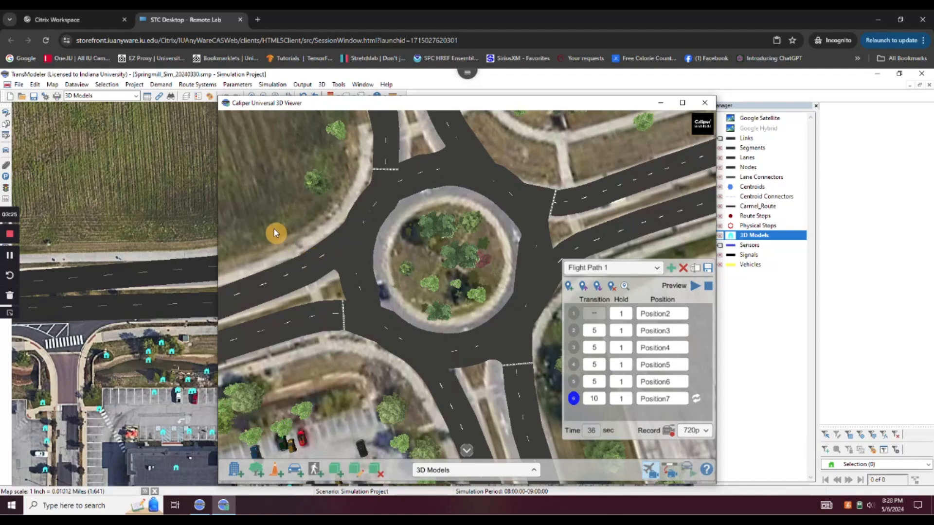
{"action": "left_click", "coordinate": [9, 236]}
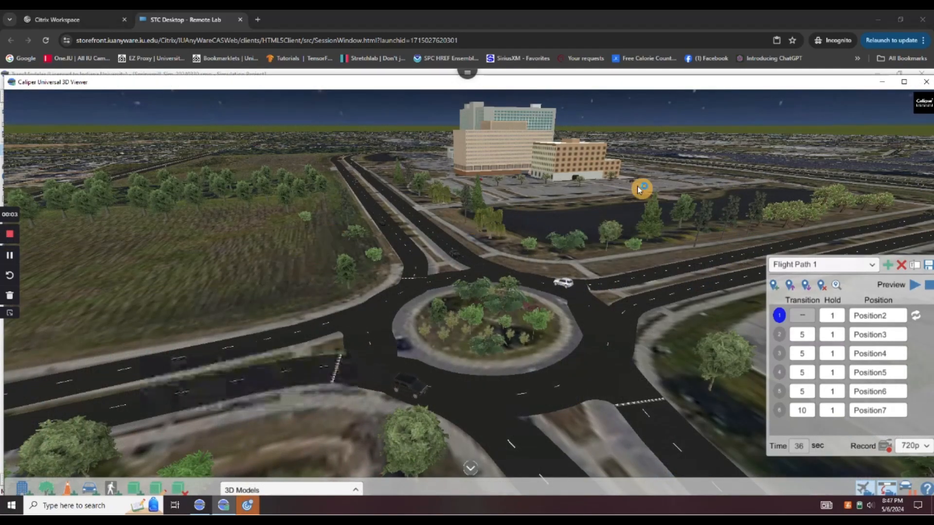
Examine the simulated traffic at the roundabout in the night scene, from a close view of the central island out to the surrounding blocks
{"action": "left_click_drag", "start_coordinate": [538, 88], "coordinate": [667, 86]}
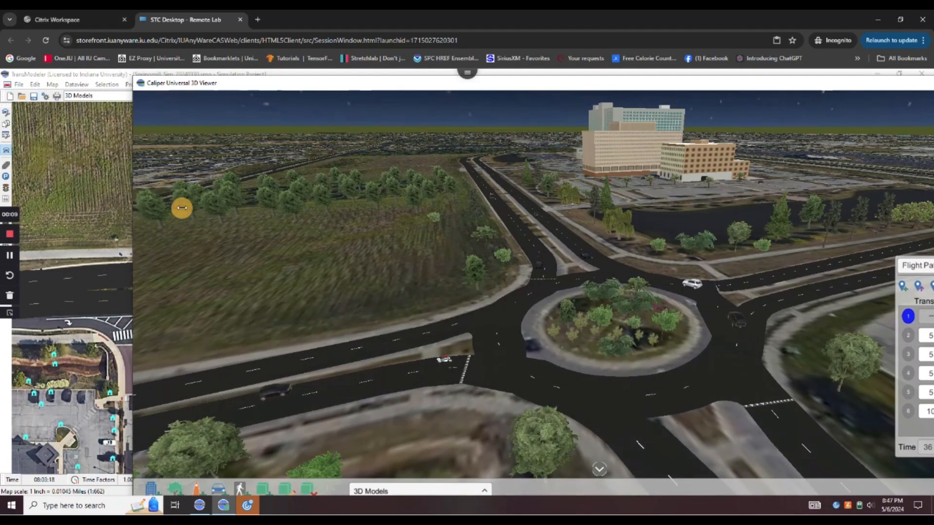
{"action": "left_click_drag", "start_coordinate": [718, 88], "coordinate": [592, 84]}
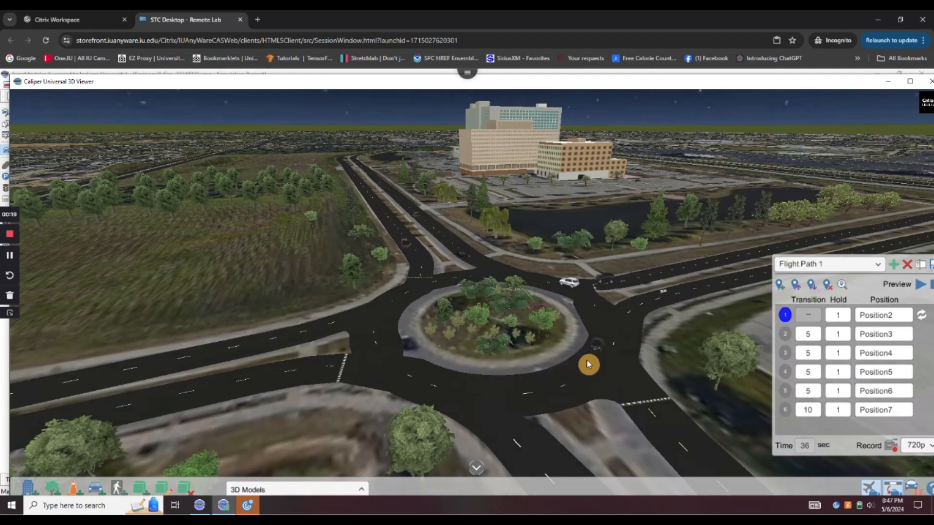
{"action": "scroll", "coordinate": [588, 364], "scroll_direction": "up", "scroll_amount": 1}
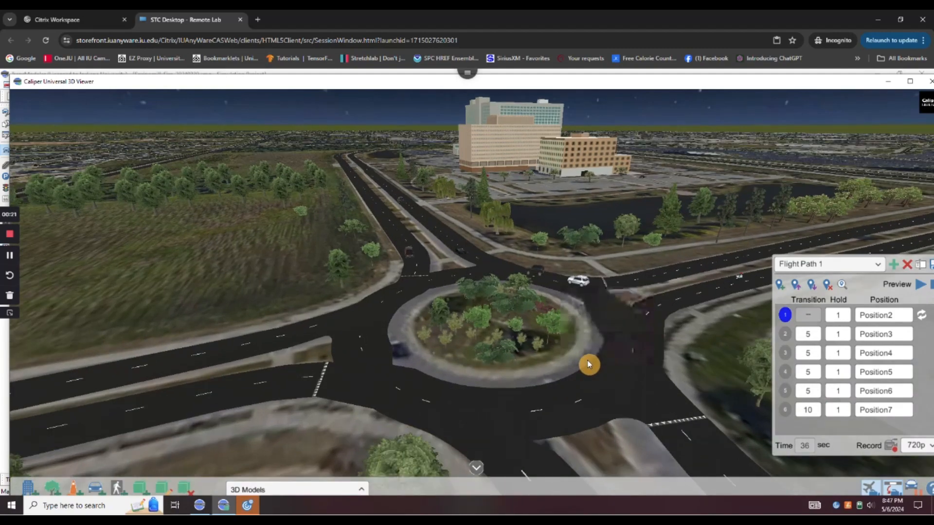
{"action": "scroll", "coordinate": [588, 360], "scroll_direction": "up", "scroll_amount": 4}
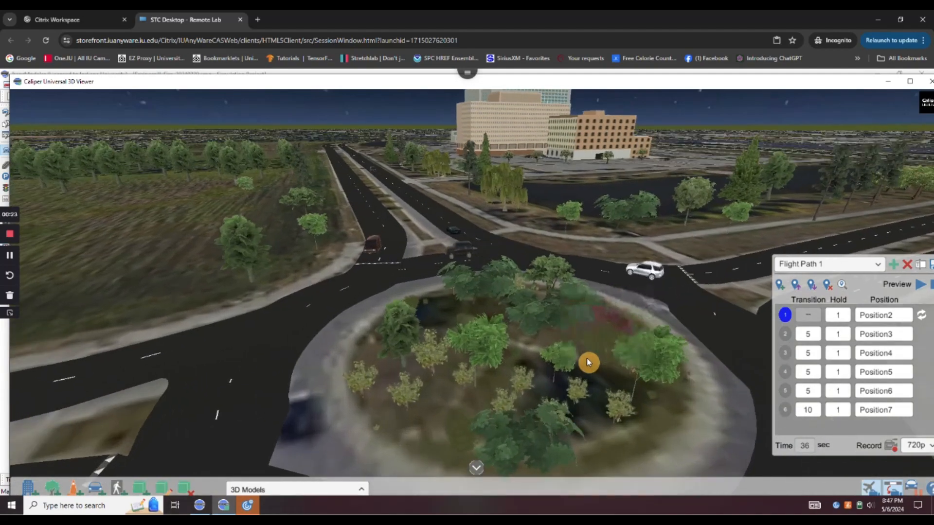
{"action": "scroll", "coordinate": [586, 358], "scroll_direction": "up", "scroll_amount": 2}
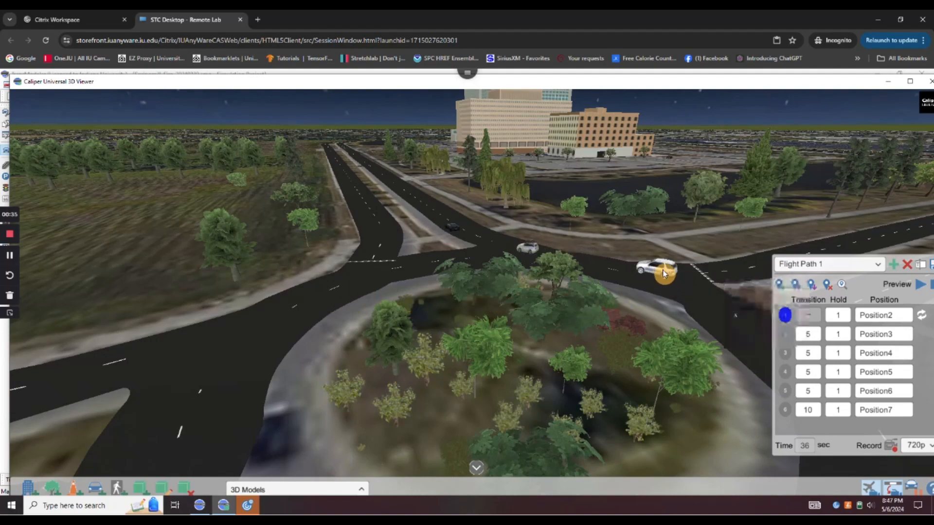
{"action": "scroll", "coordinate": [425, 276], "scroll_direction": "down", "scroll_amount": 1}
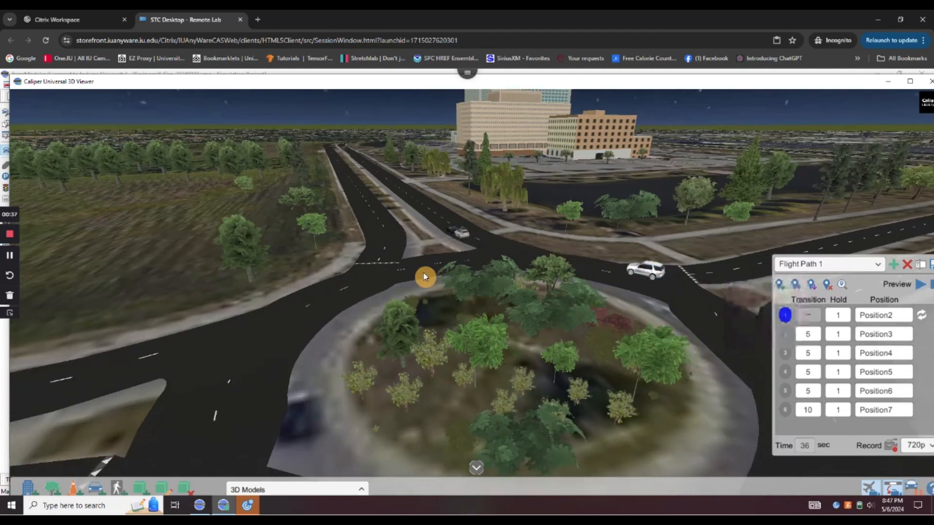
{"action": "scroll", "coordinate": [425, 277], "scroll_direction": "down", "scroll_amount": 5}
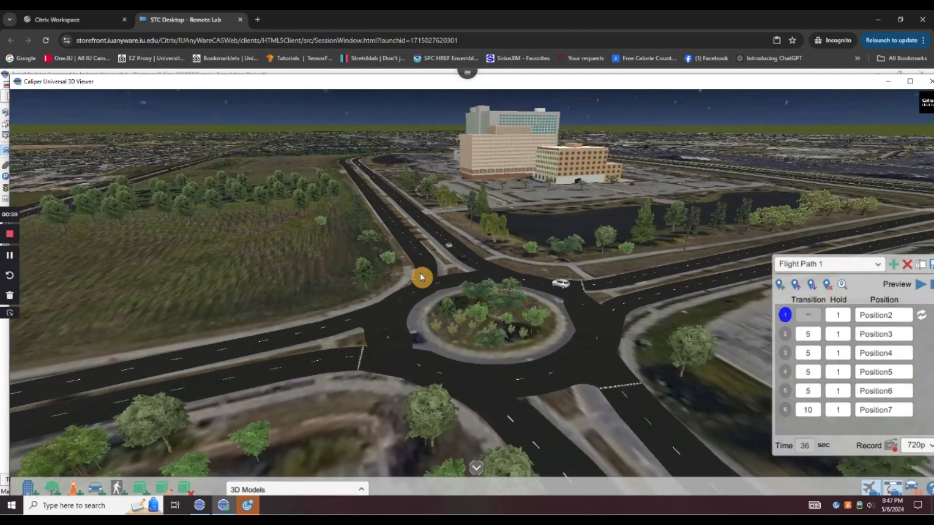
{"action": "scroll", "coordinate": [421, 278], "scroll_direction": "down", "scroll_amount": 4}
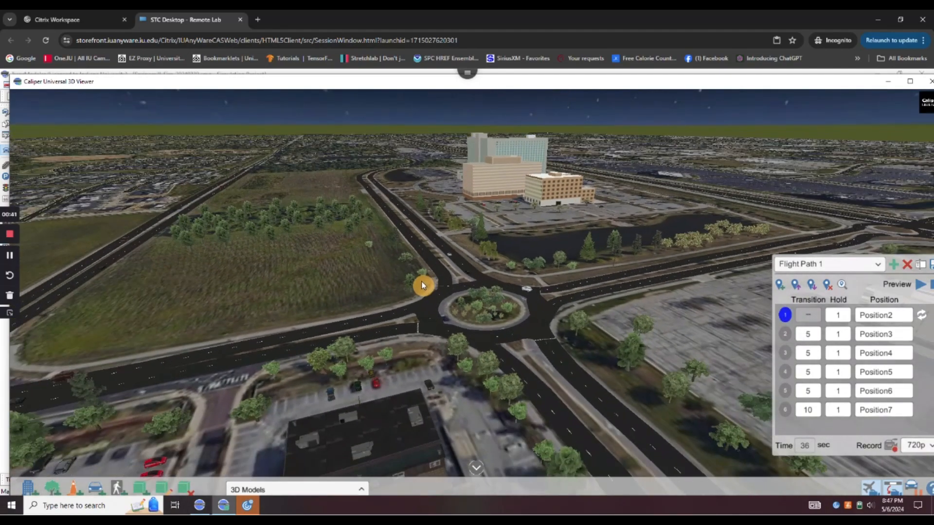
{"action": "scroll", "coordinate": [422, 284], "scroll_direction": "down", "scroll_amount": 1}
{"action": "scroll", "coordinate": [422, 287], "scroll_direction": "down", "scroll_amount": 3}
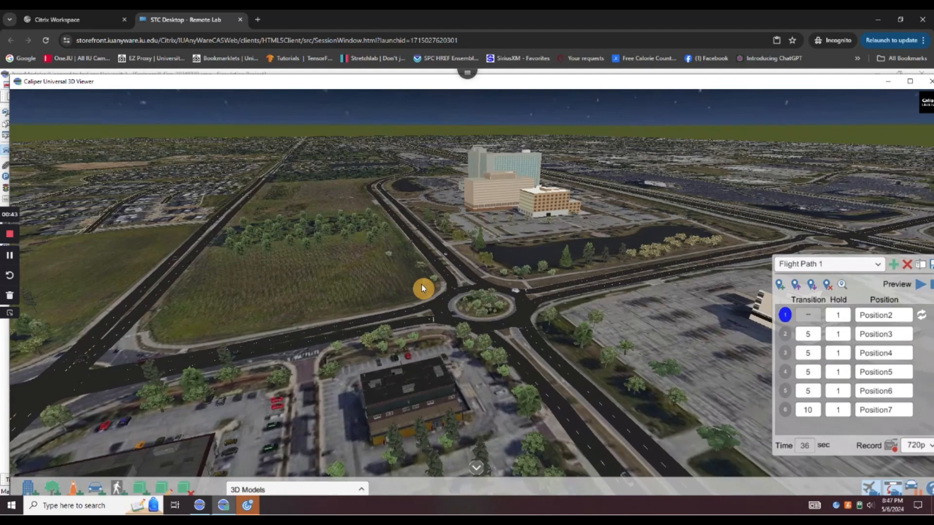
{"action": "scroll", "coordinate": [420, 284], "scroll_direction": "down", "scroll_amount": 2}
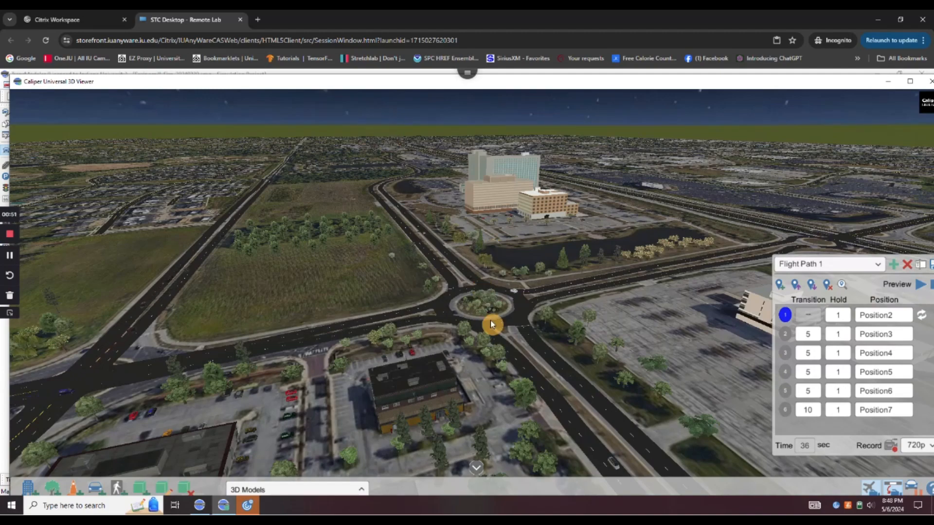
{"action": "scroll", "coordinate": [486, 319], "scroll_direction": "down", "scroll_amount": 5}
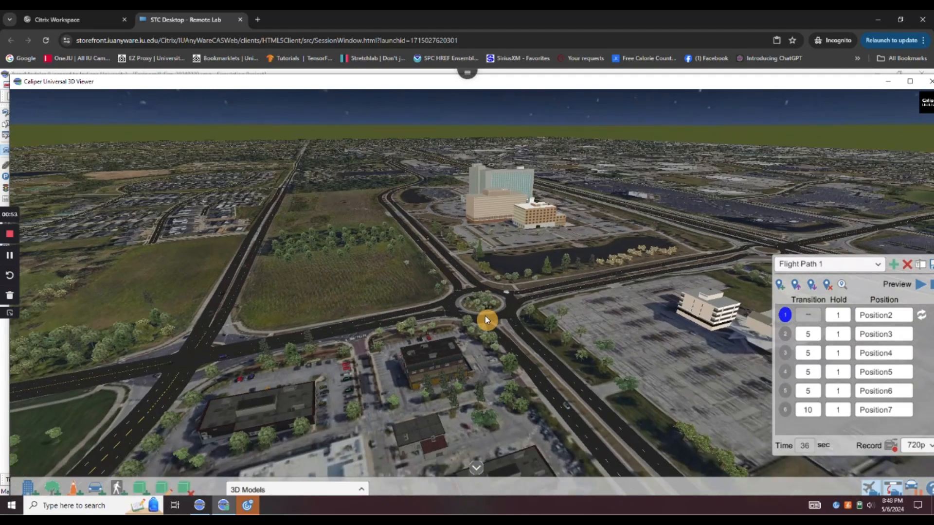
View the night traffic from Position3, Position4 and Position5 of Flight Path 1, and look closer at the buildings beside the roundabout
{"action": "left_click", "coordinate": [785, 335]}
{"action": "left_click", "coordinate": [785, 335]}
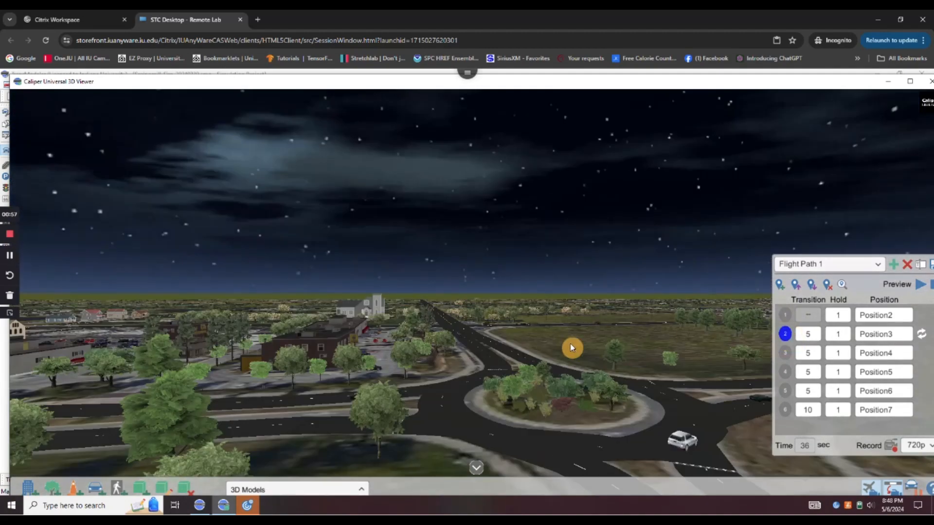
{"action": "left_click", "coordinate": [785, 353]}
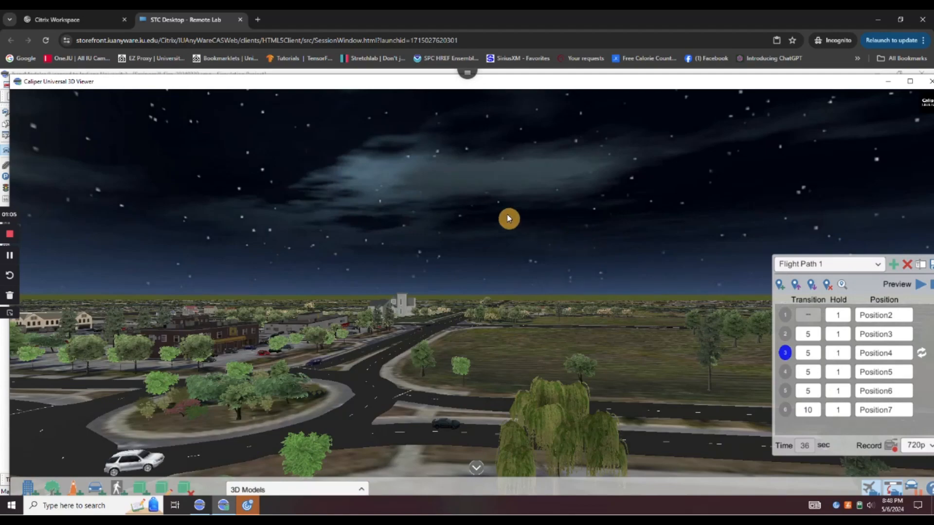
{"action": "left_click", "coordinate": [785, 373]}
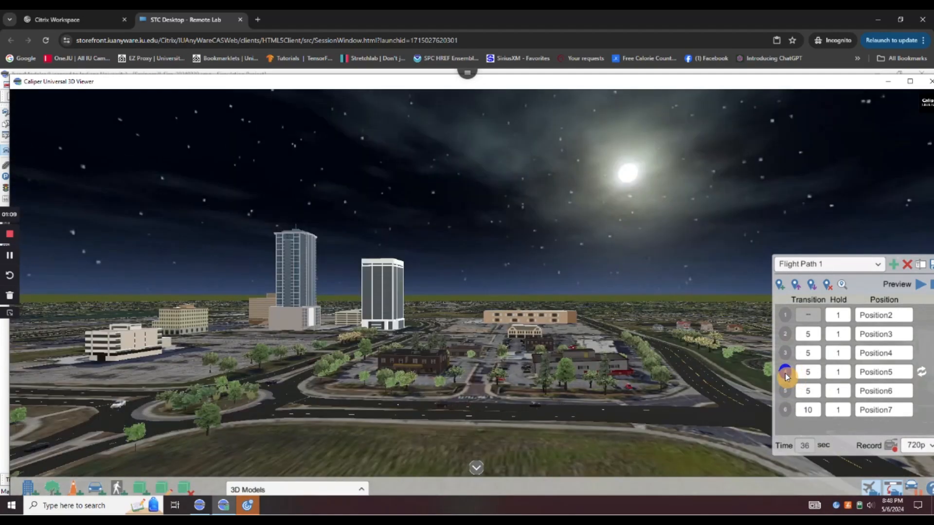
{"action": "scroll", "coordinate": [580, 402], "scroll_direction": "up", "scroll_amount": 1}
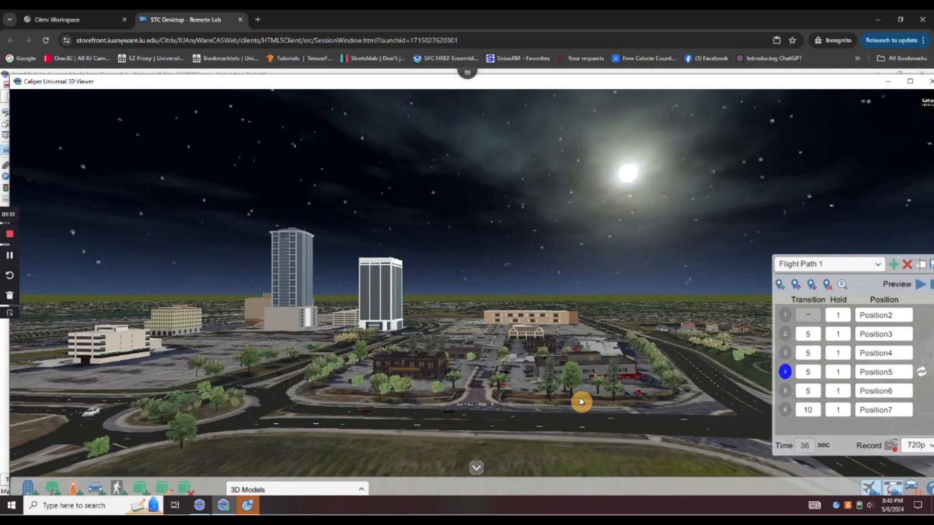
{"action": "scroll", "coordinate": [582, 402], "scroll_direction": "up", "scroll_amount": 3}
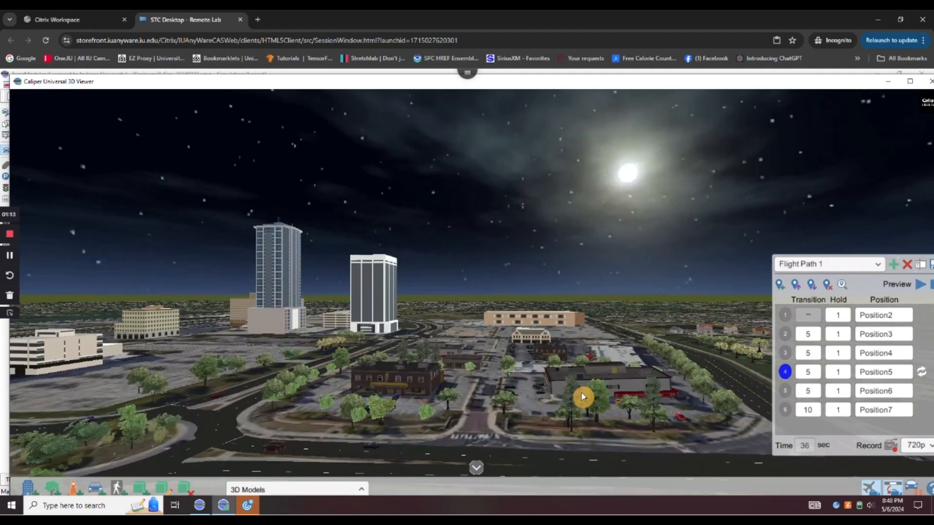